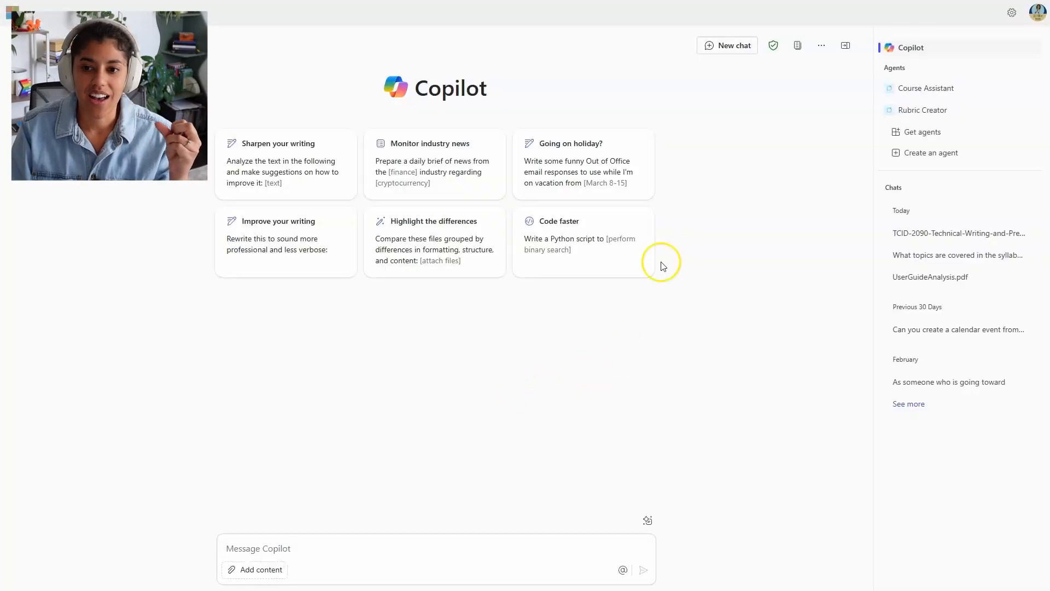
# Step: Ask Copilot for an applied multiple-choice quiz on diagrams, renderings, illustrations and tables, using STEM, medical, game design and technical writing scenarios
pyautogui.click(307, 548)
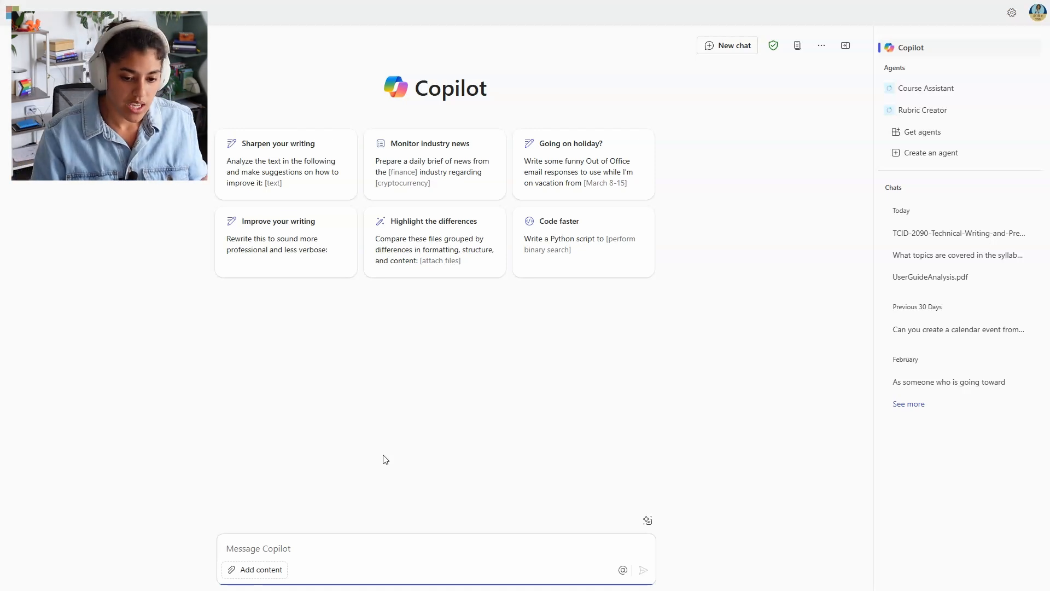
pyautogui.write('Create')
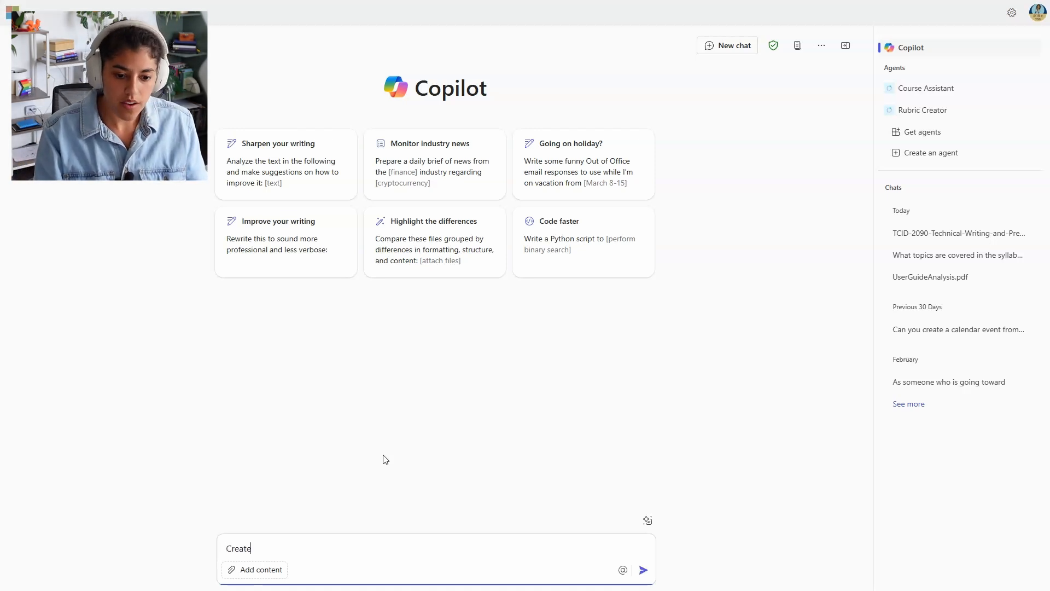
pyautogui.write(' an appli')
pyautogui.write('ed')
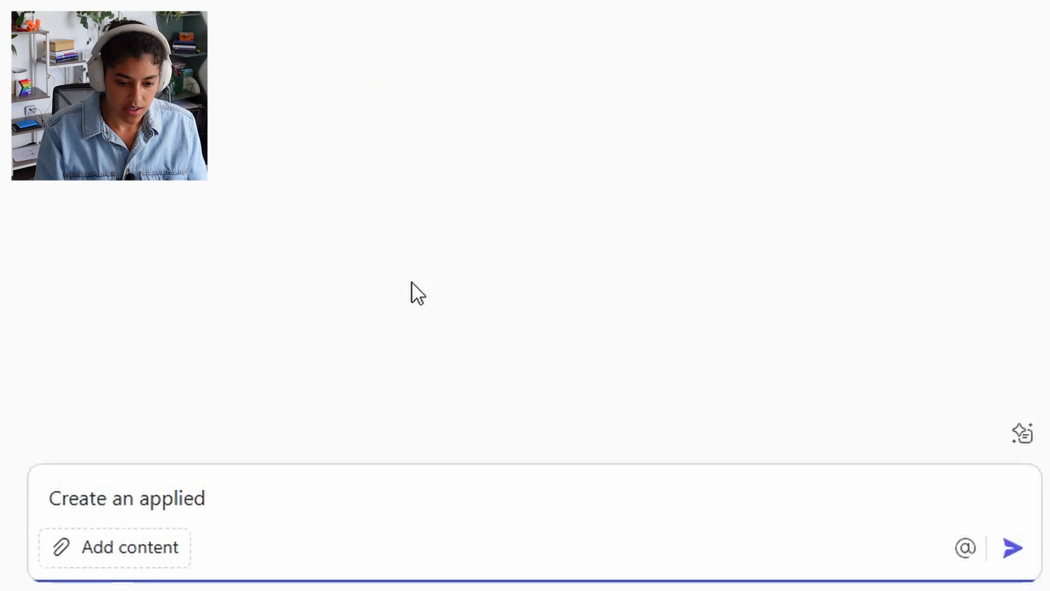
pyautogui.write(' multiple choice quiz that will test studen')
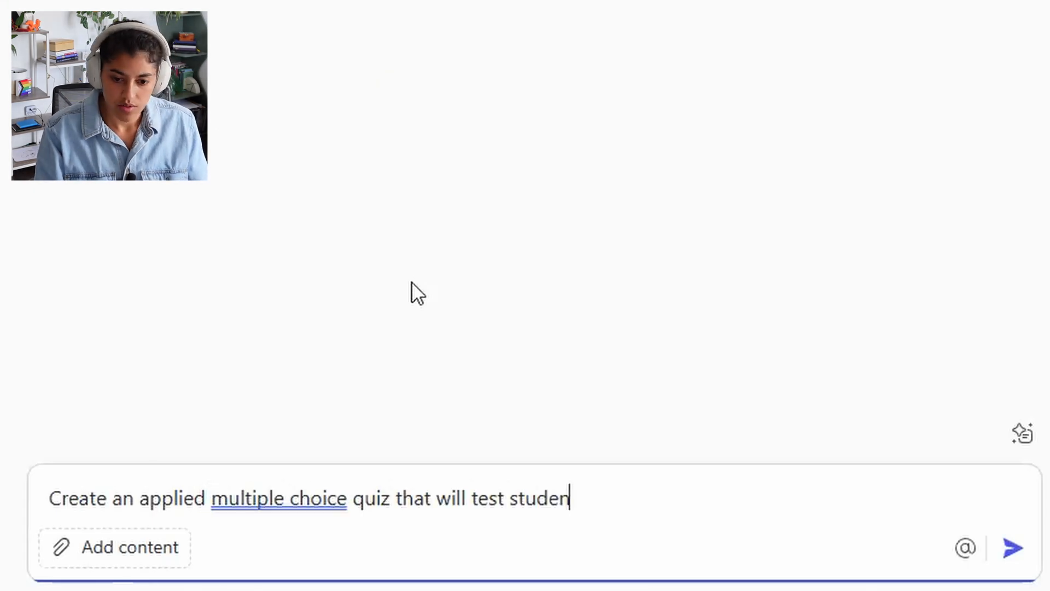
pyautogui.write('t knowledge about technical visuals at an introductory level. I want e')
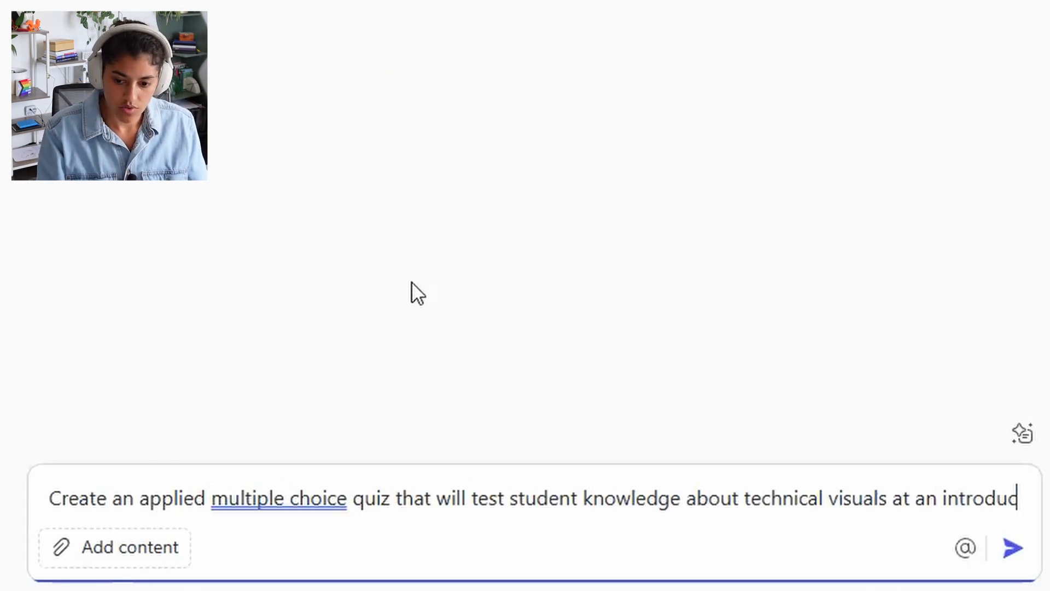
pyautogui.press('BackSpace')
pyautogui.press('BackSpace')
pyautogui.write('ever question to include a scenario related to STEM<')
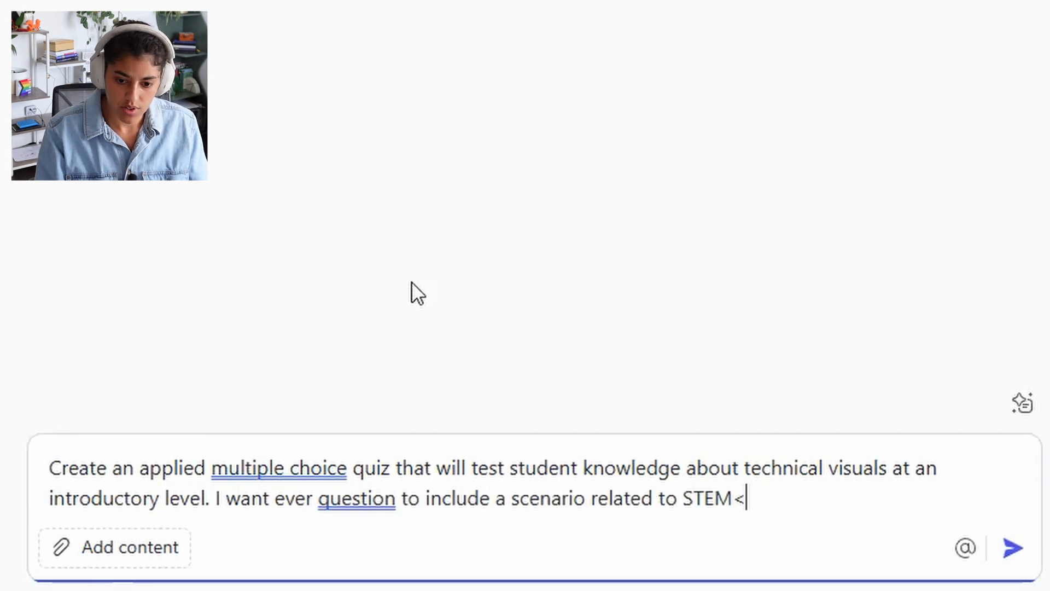
pyautogui.press('BackSpace')
pyautogui.write(', medicale')
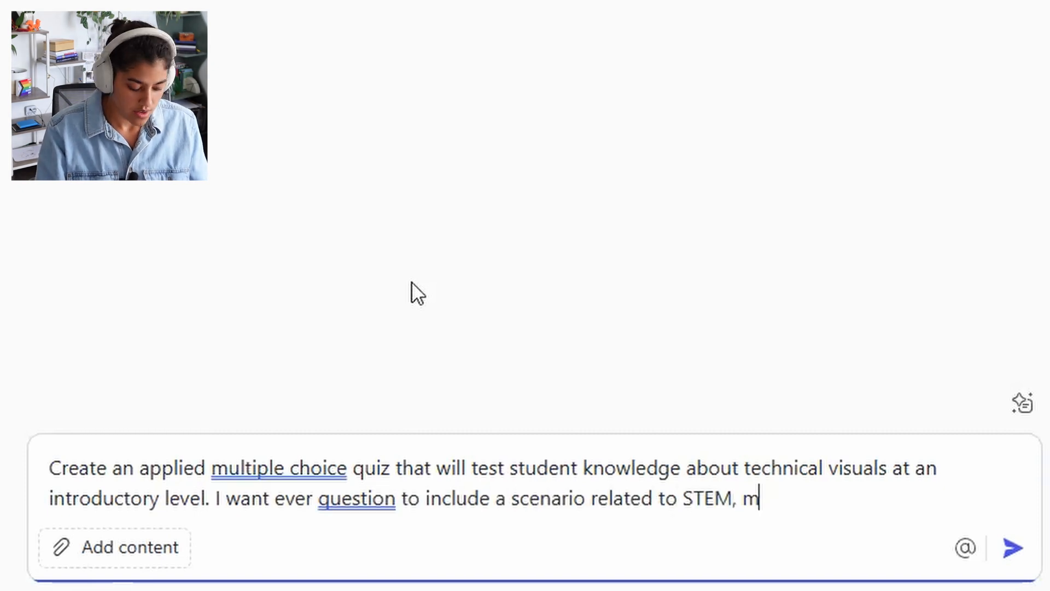
pyautogui.press('BackSpace')
pyautogui.write(', or technicalw')
pyautogui.press('BackSpace')
pyautogui.press('BackSpace')
pyautogui.press('BackSpace')
pyautogui.press('BackSpace')
pyautogui.press('BackSpace')
pyautogui.press('BackSpace')
pyautogui.press('BackSpace')
pyautogui.press('BackSpace')
pyautogui.press('BackSpace')
pyautogui.press('BackSpace')
pyautogui.press('BackSpace')
pyautogui.press('BackSpace')
pyautogui.press('BackSpace')
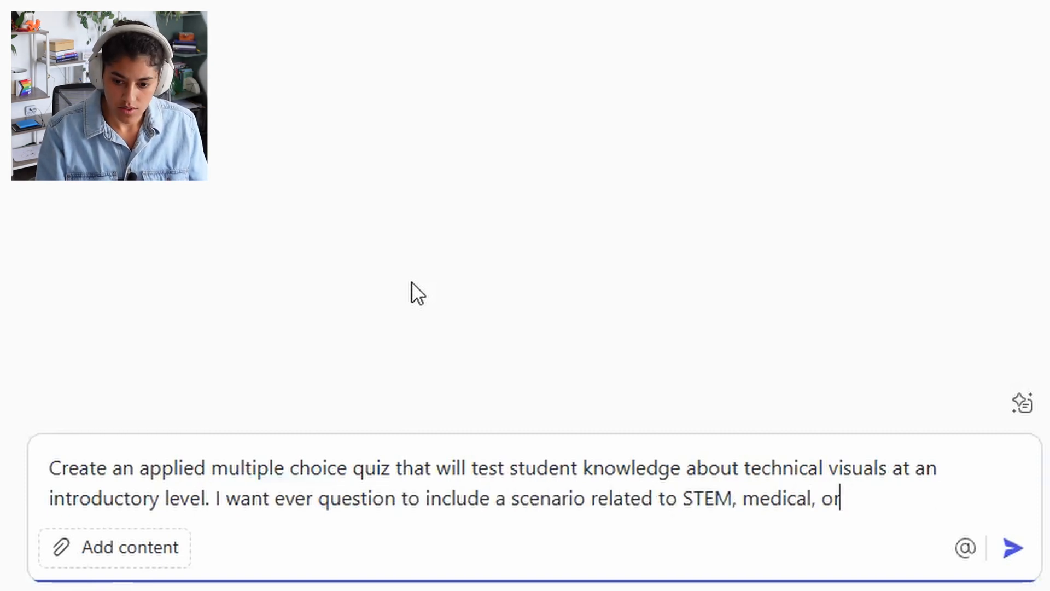
pyautogui.write('game design or technical writing ')
pyautogui.write('professions.')
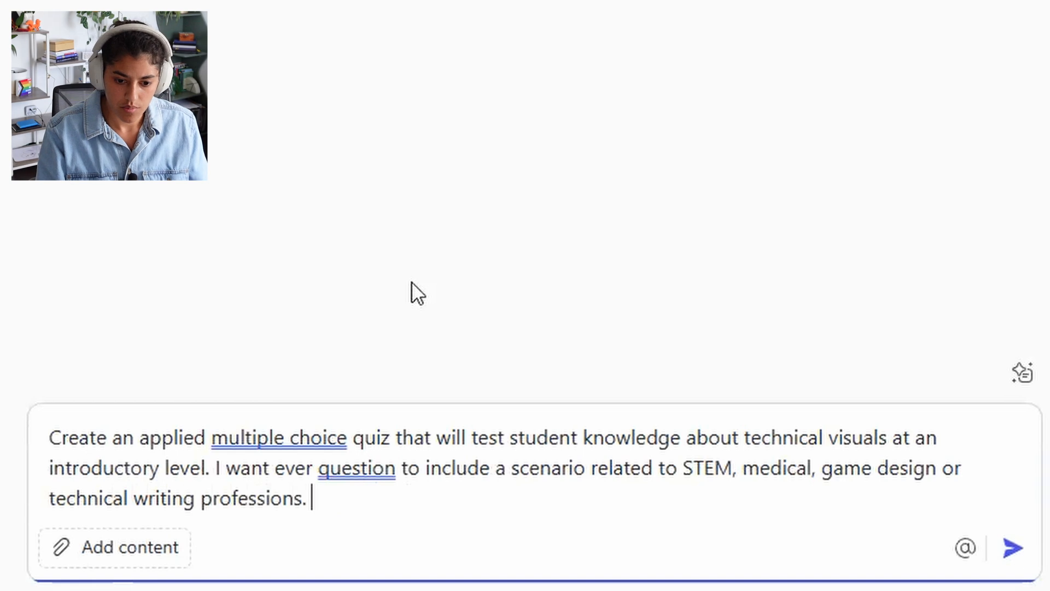
pyautogui.write(' The questions need to ask about diagr')
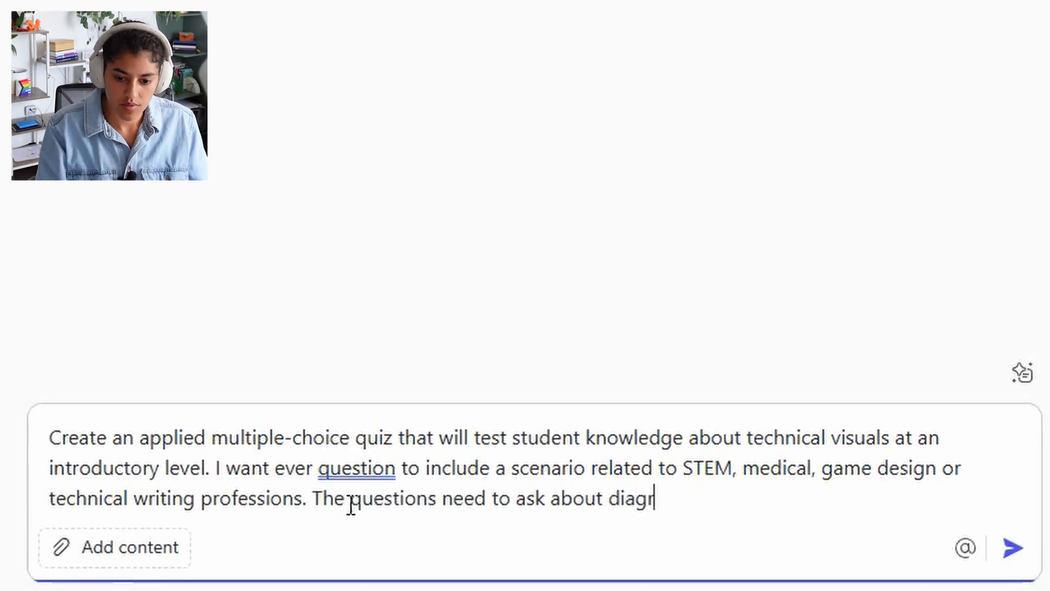
pyautogui.write('ams, renderings, illustrations,')
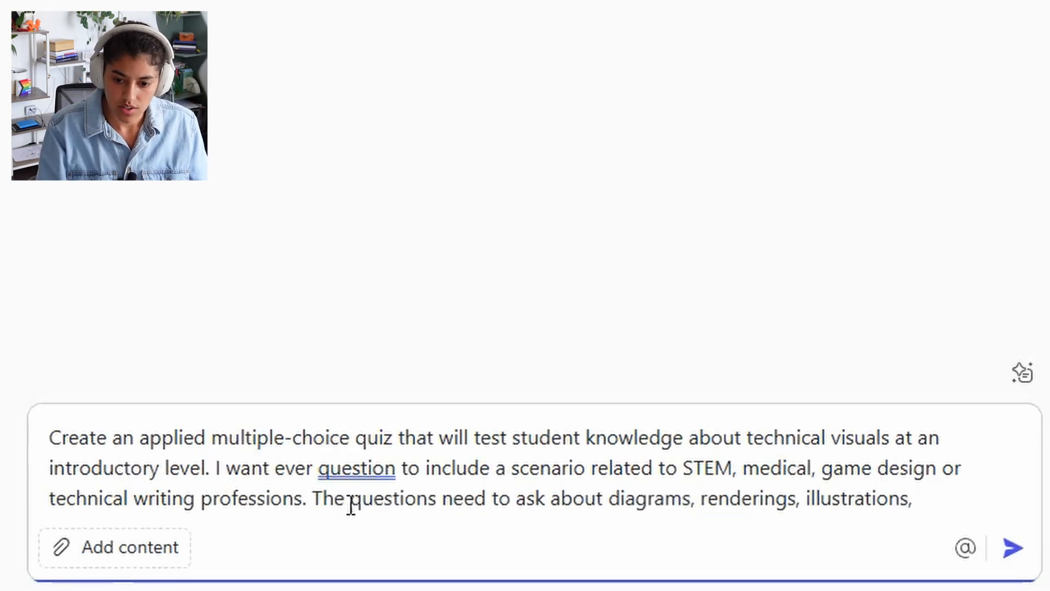
pyautogui.write(' and tableds')
pyautogui.press('BackSpace')
pyautogui.press('BackSpace')
pyautogui.write('s with the foundati')
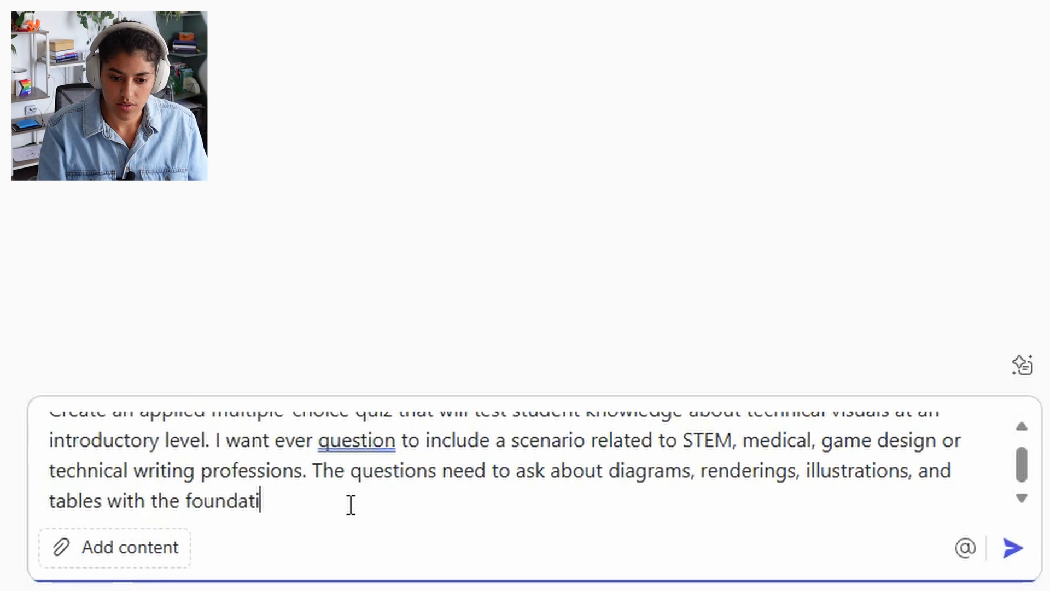
pyautogui.write('ons of intro to technical v')
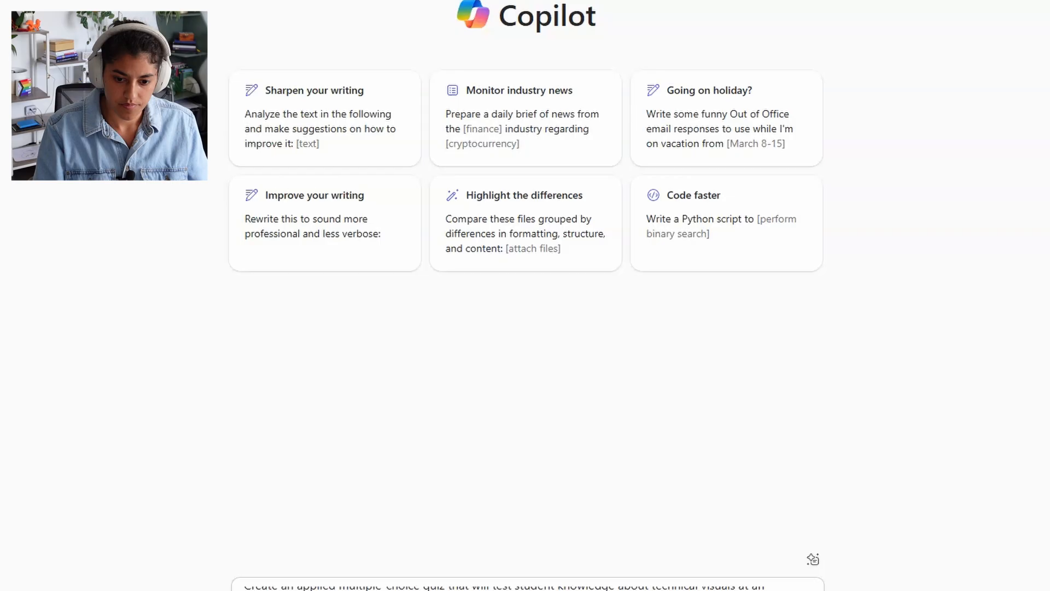
pyautogui.press('Return')
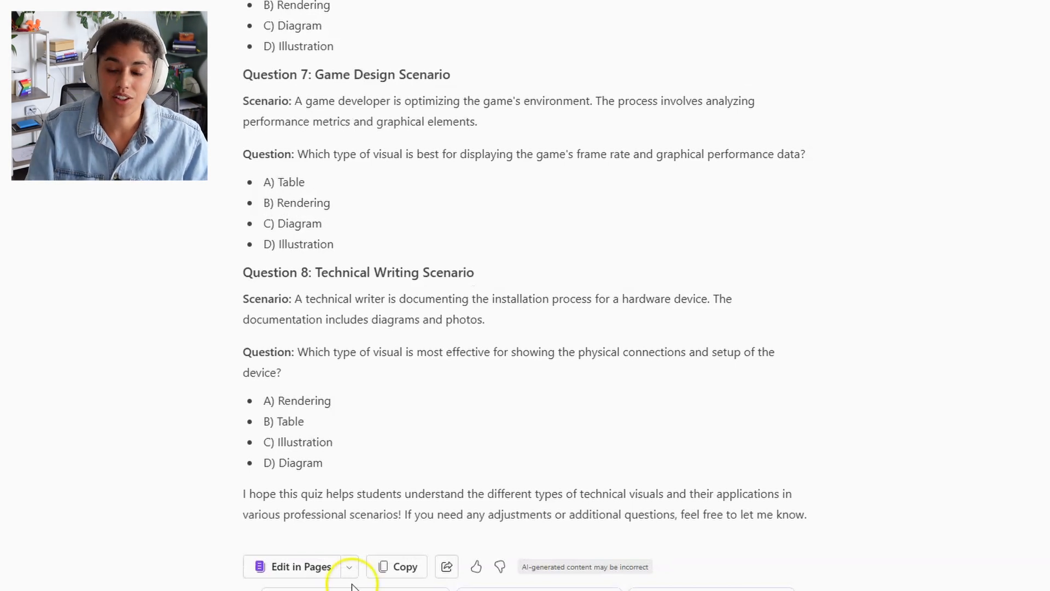
pyautogui.scroll(15, 564, 390)
pyautogui.scroll(10, 564, 389)
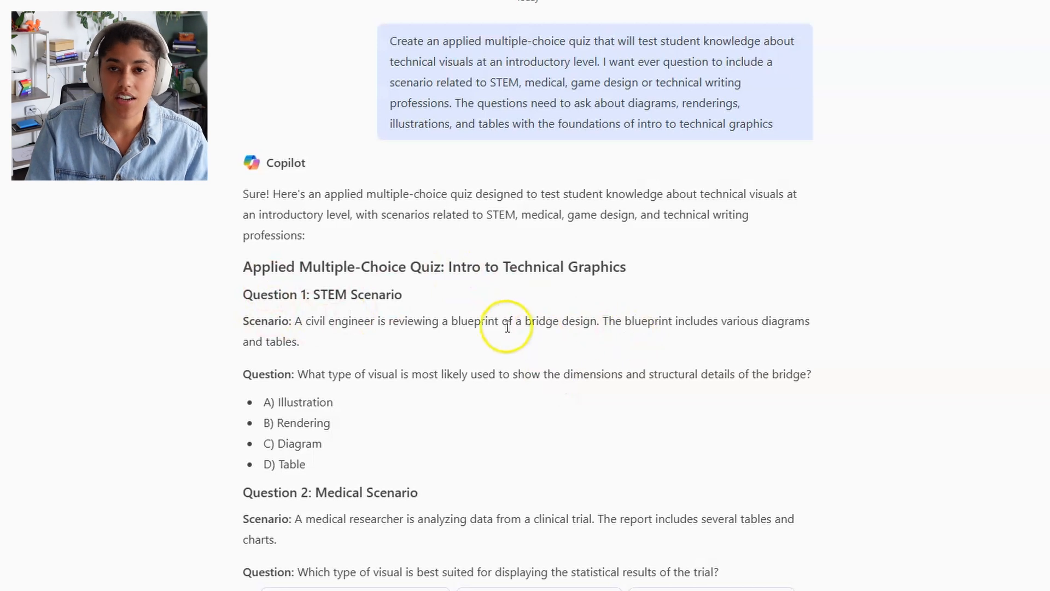
pyautogui.scroll(-3, 505, 334)
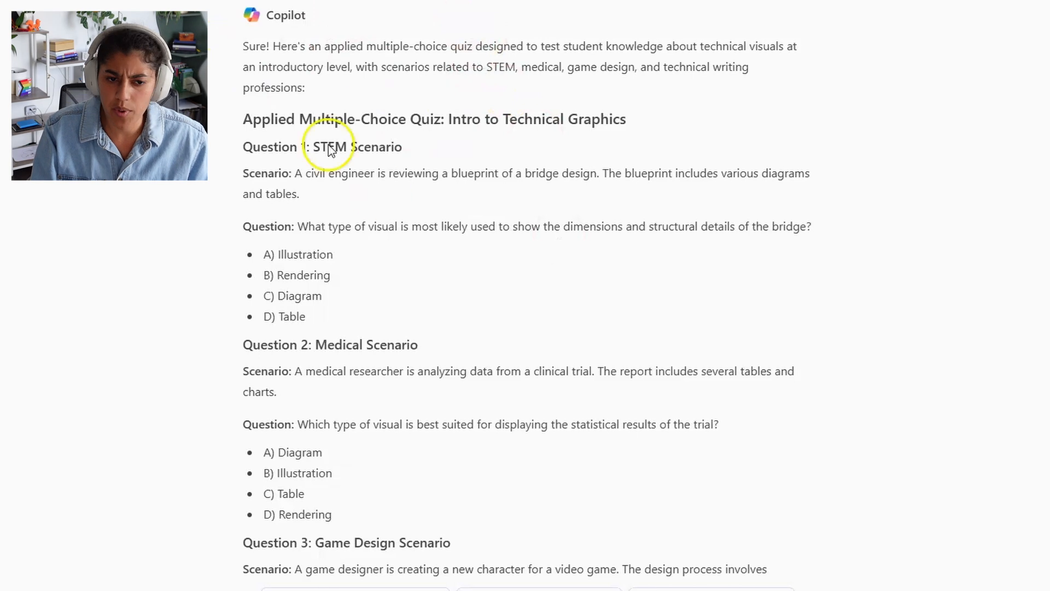
pyautogui.scroll(-1, 408, 206)
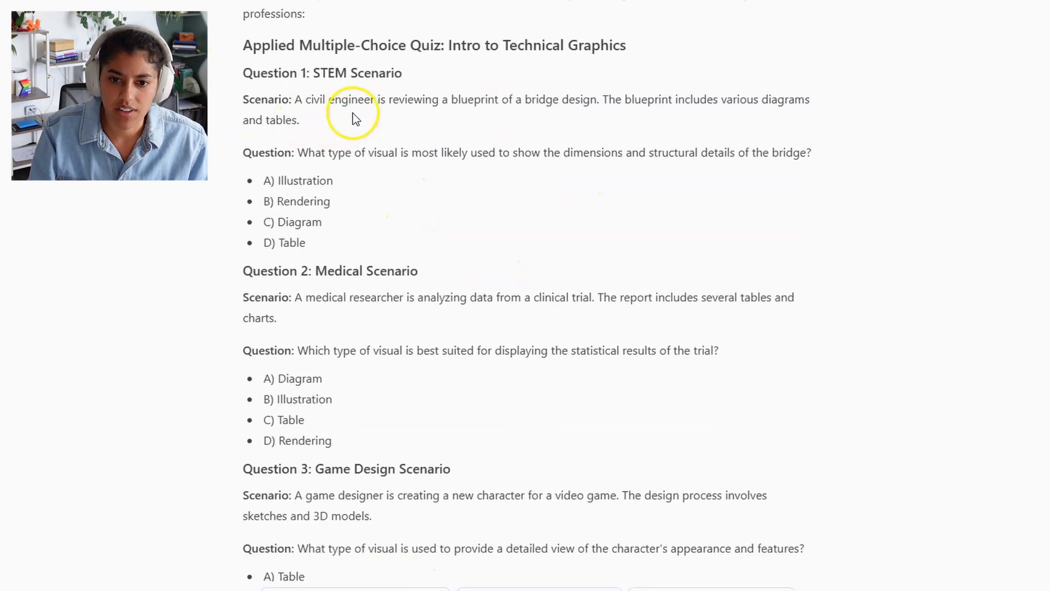
pyautogui.moveTo(301, 101); pyautogui.dragTo(406, 101)
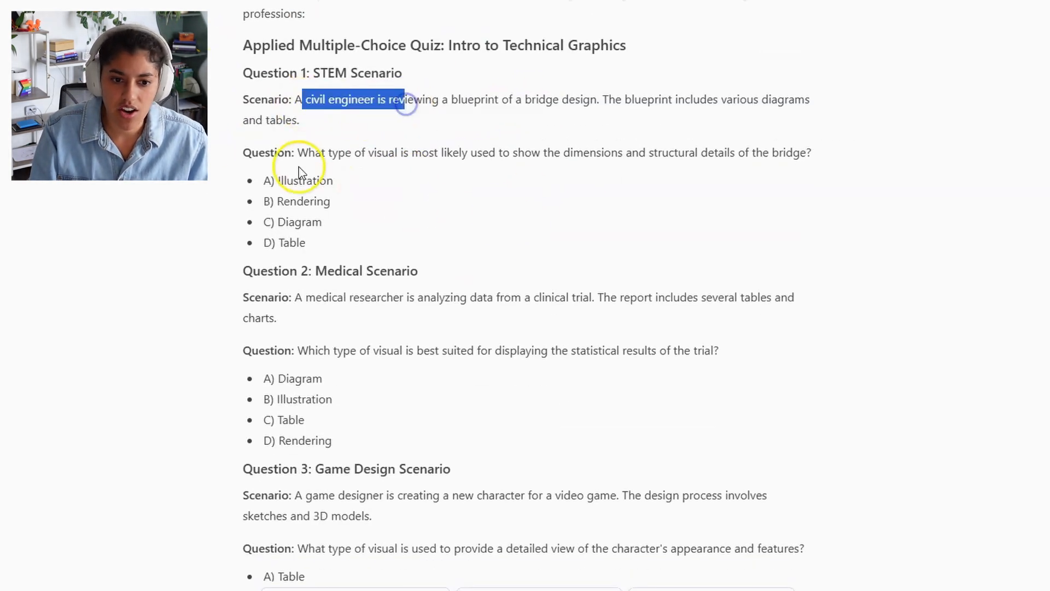
pyautogui.moveTo(308, 155); pyautogui.dragTo(473, 160)
pyautogui.scroll(-2, 726, 158)
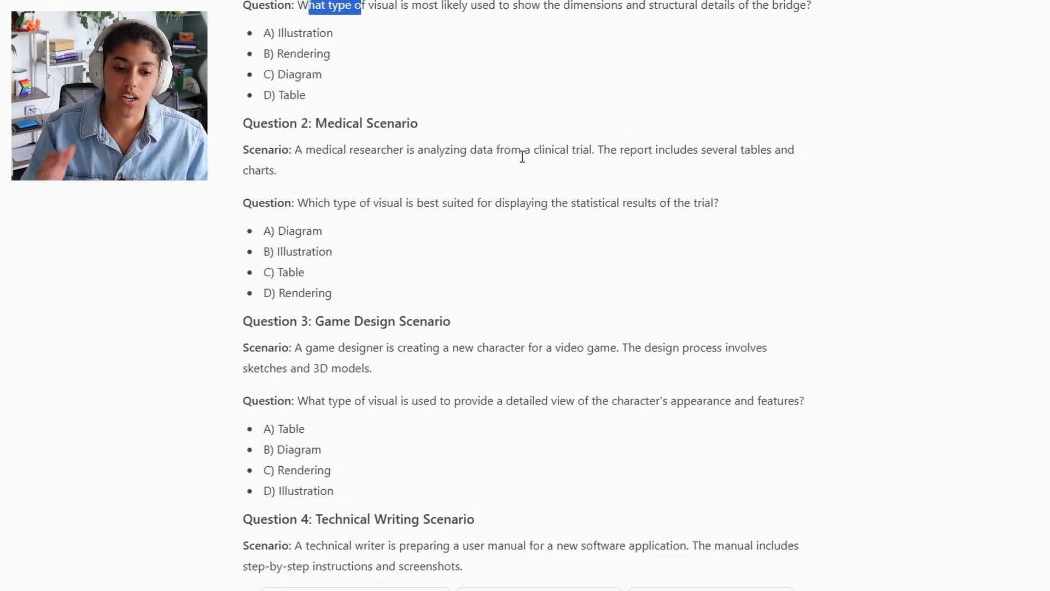
pyautogui.scroll(-10, 527, 300)
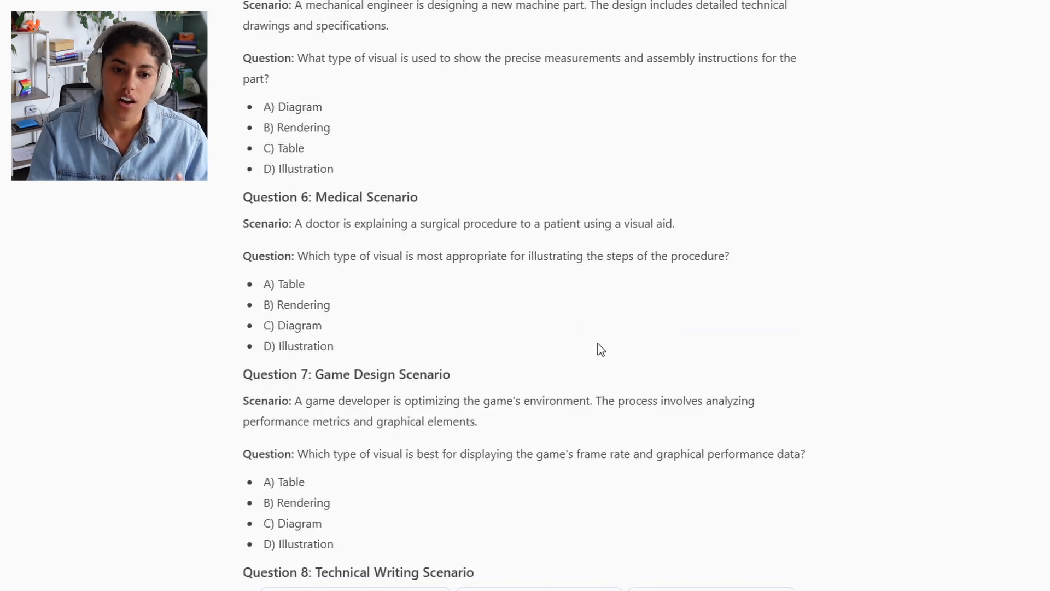
pyautogui.scroll(-5, 599, 345)
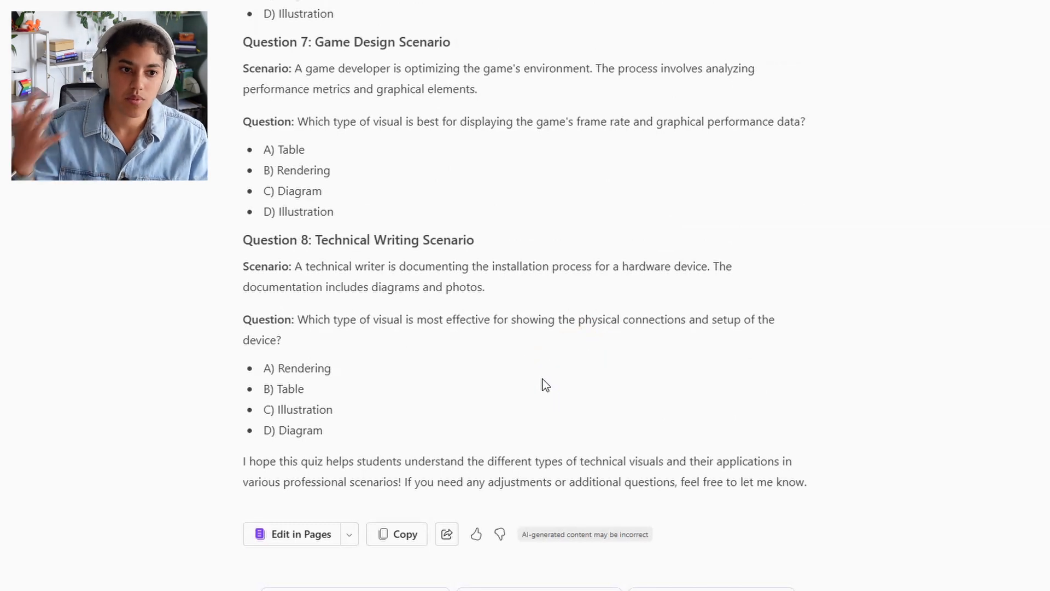
pyautogui.scroll(15, 546, 385)
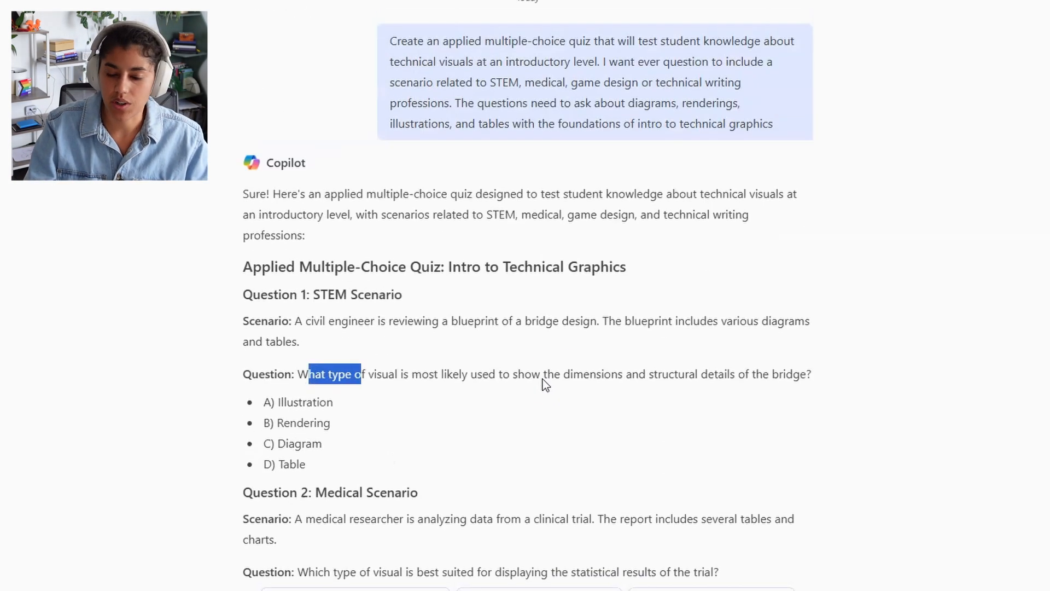
pyautogui.scroll(-15, 901, 368)
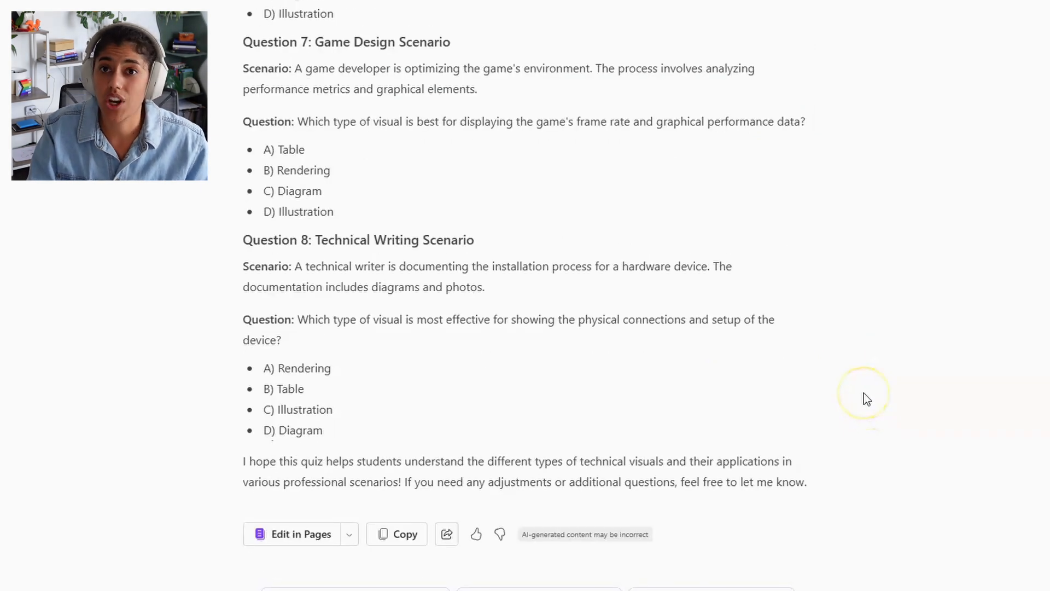
pyautogui.scroll(-2, 859, 414)
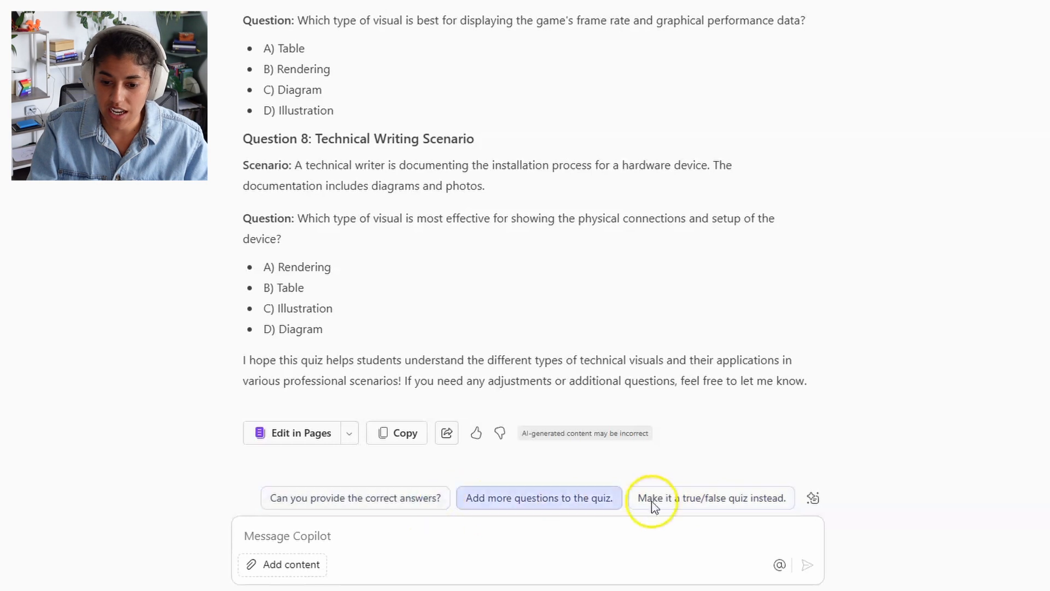
# Step: Request a true/false version of the quiz using the suggestion chip
pyautogui.click(720, 500)
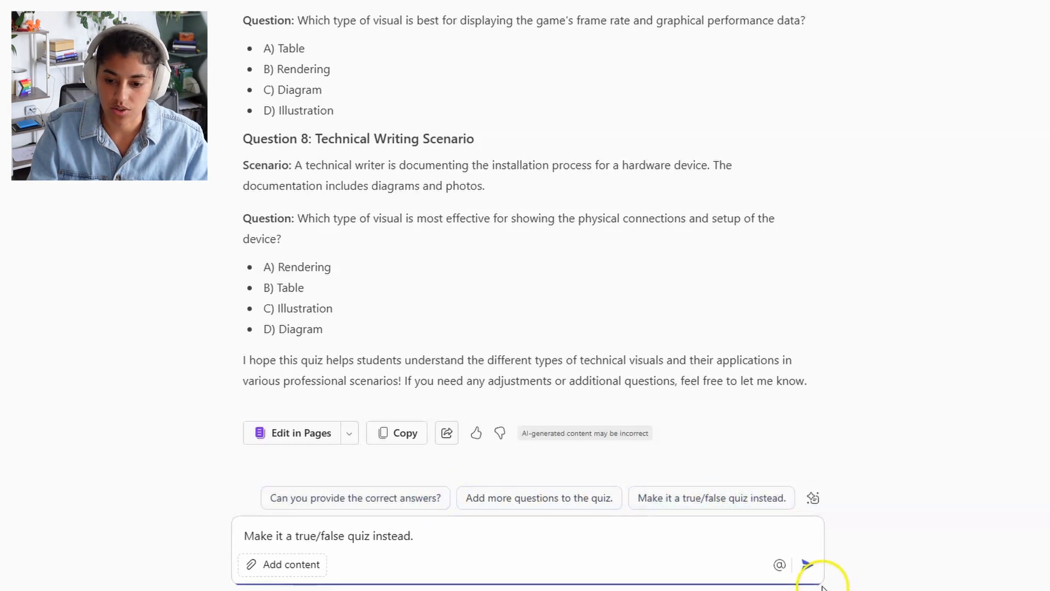
pyautogui.click(806, 564)
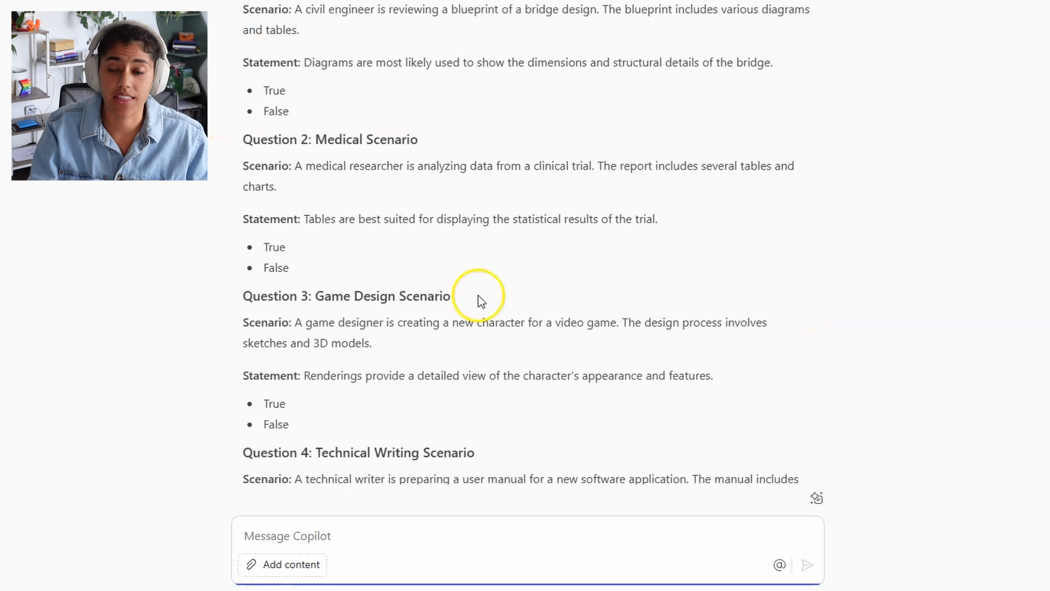
pyautogui.scroll(-15, 478, 294)
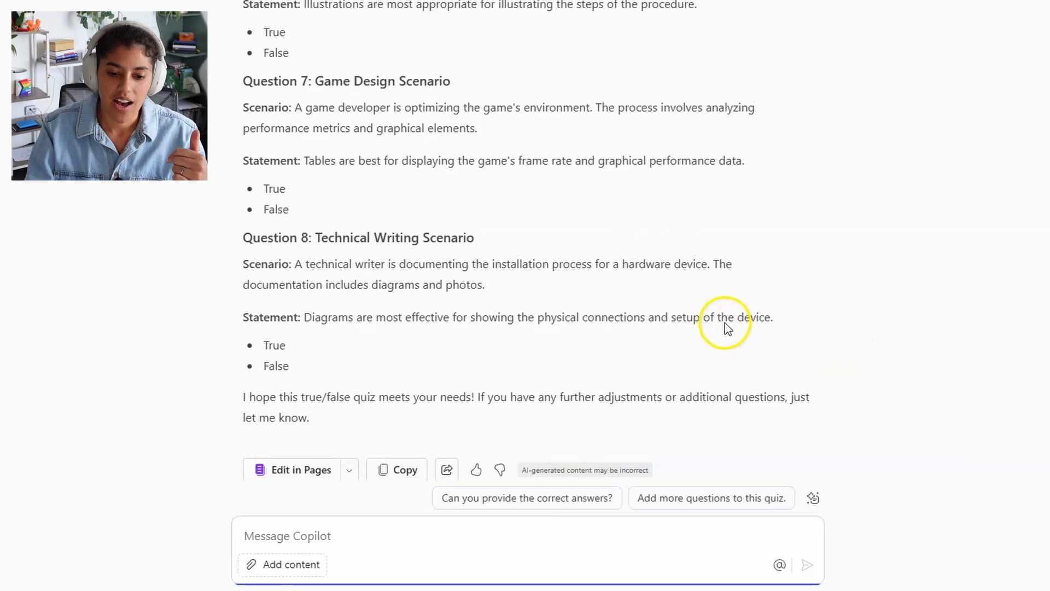
# Step: Open the True/False Quiz: Intro to Technical Graphics as an editable Copilot Page
pyautogui.scroll(2, 722, 328)
pyautogui.scroll(-2, 715, 320)
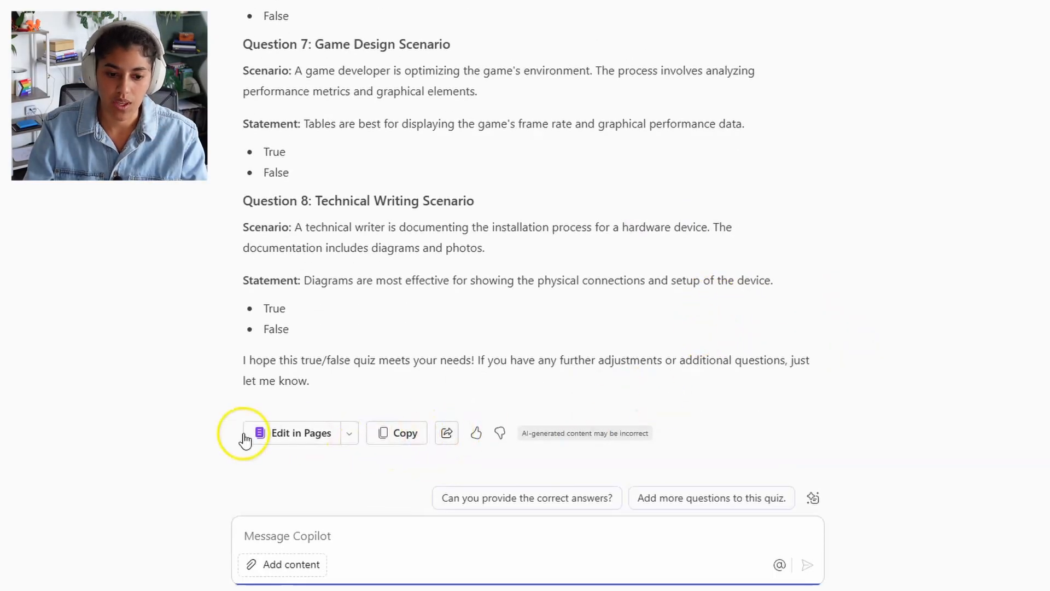
pyautogui.click(293, 434)
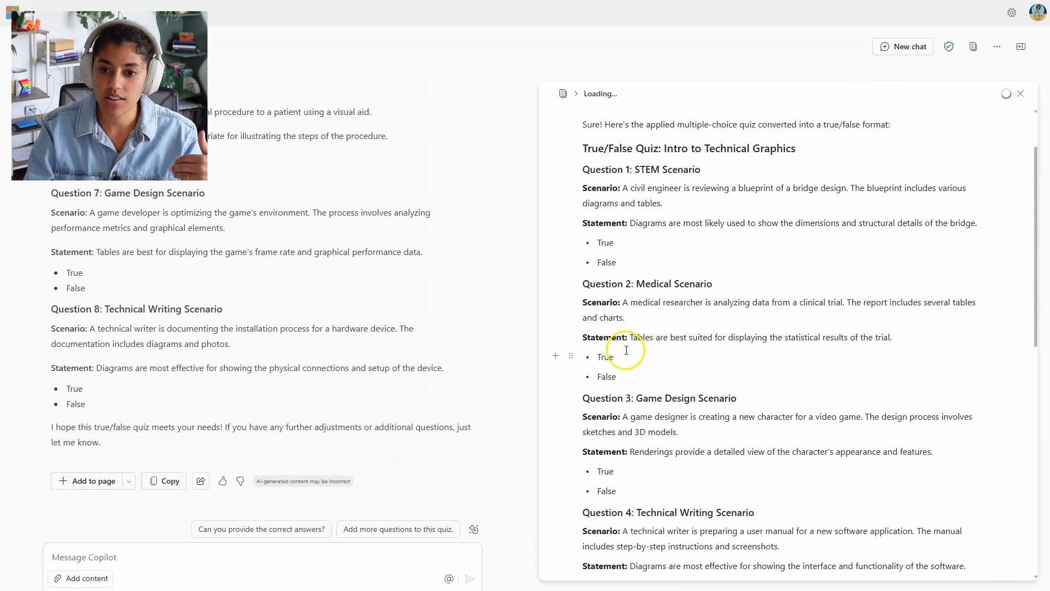
# Step: Scroll through the new quiz page and check its Share link options
pyautogui.click(675, 198)
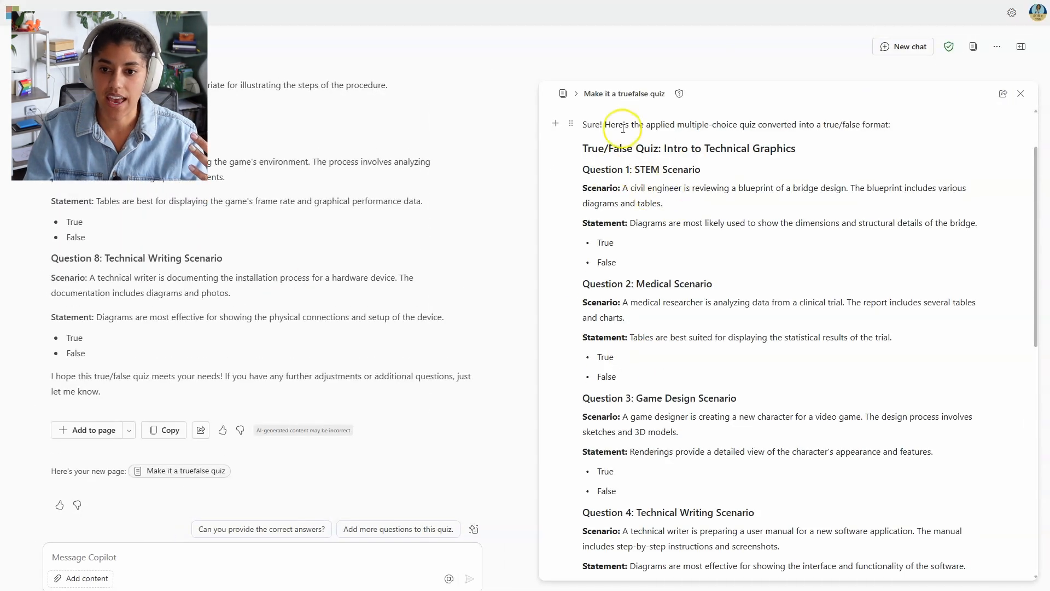
pyautogui.scroll(-10, 733, 277)
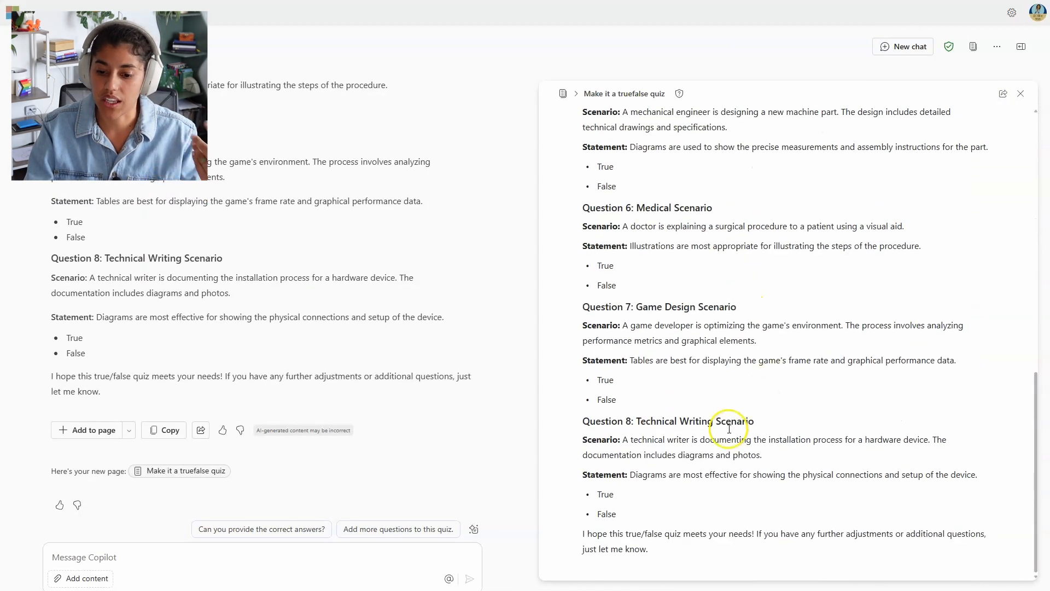
pyautogui.scroll(10, 731, 420)
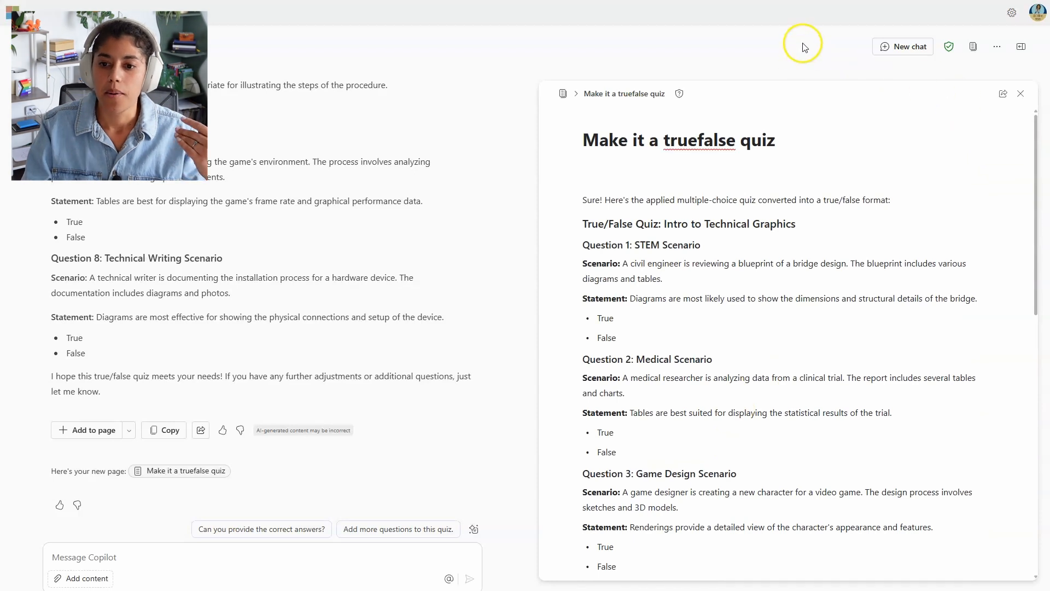
pyautogui.click(1003, 94)
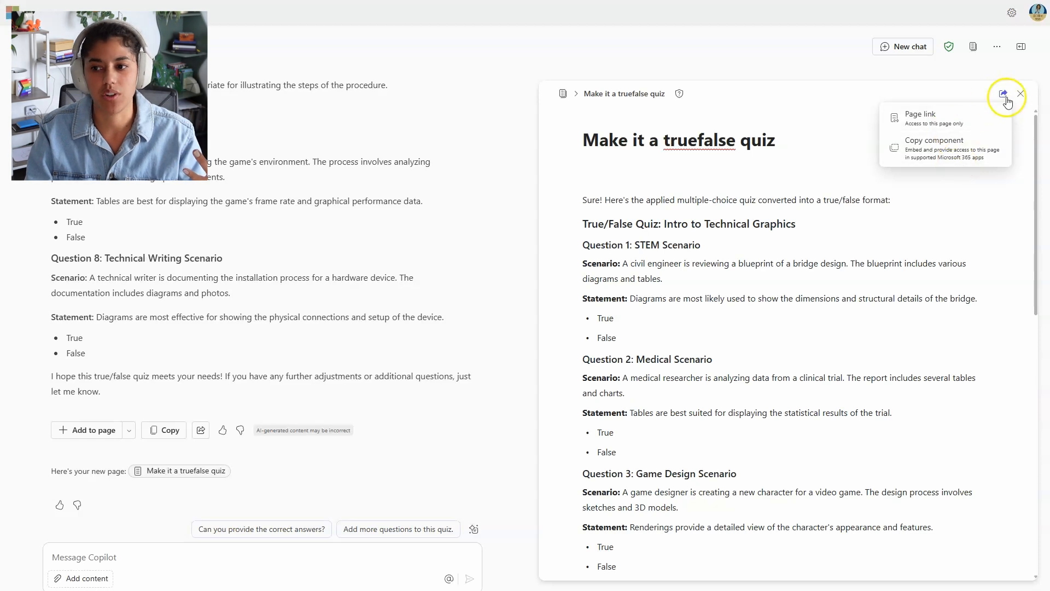
pyautogui.click(960, 229)
# Step: Close the 'Make it a truefalse quiz' page to return to the chat
pyautogui.scroll(-1, 960, 228)
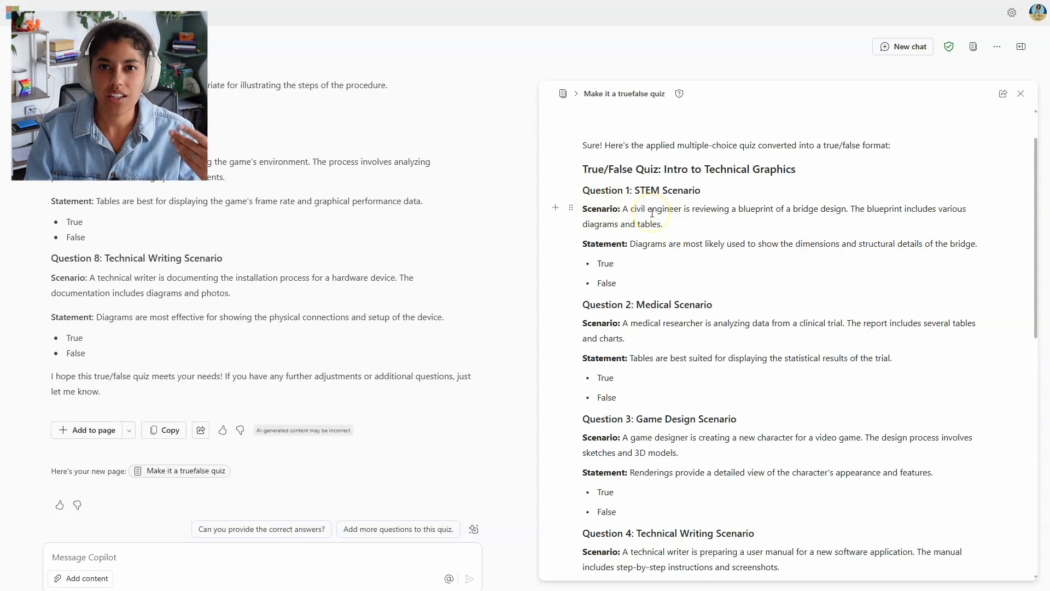
pyautogui.scroll(-10, 663, 235)
pyautogui.scroll(11, 671, 272)
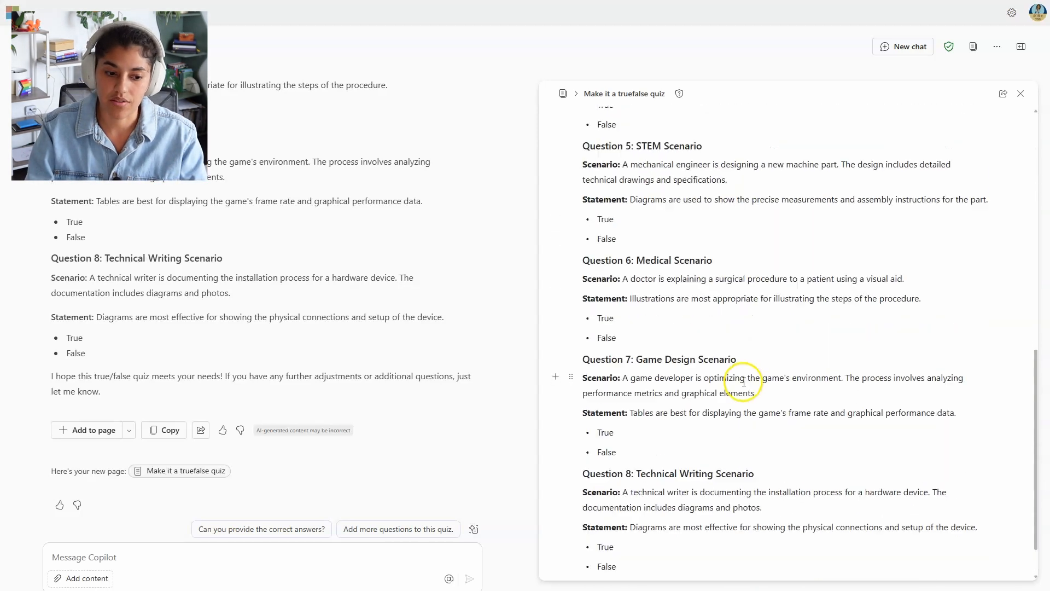
pyautogui.click(1021, 94)
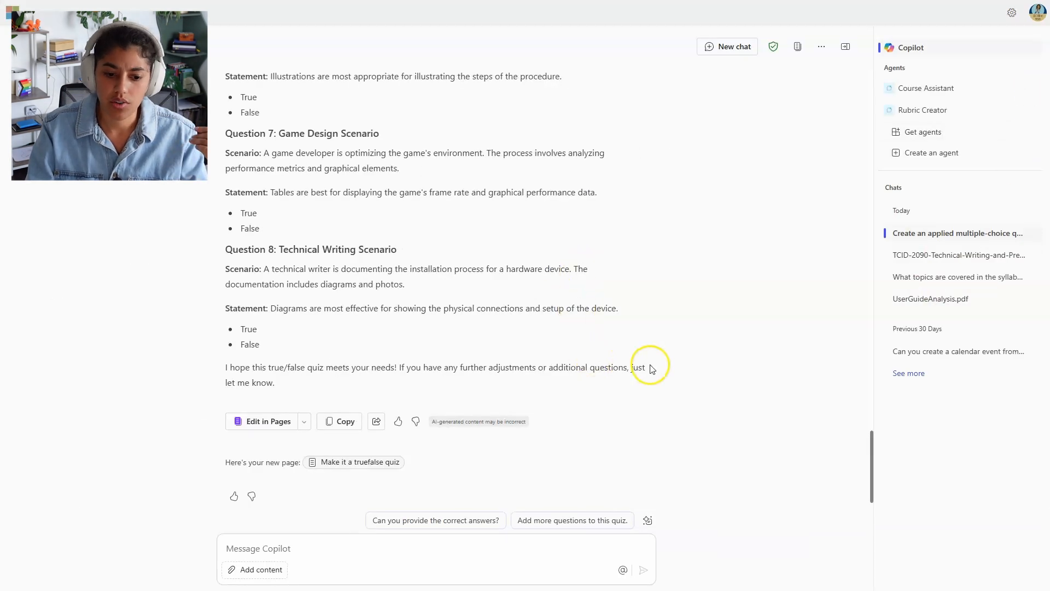
# Step: Attach ProgressReport.pdf and ask for a template and project guide sheet based on this assignment
pyautogui.click(261, 547)
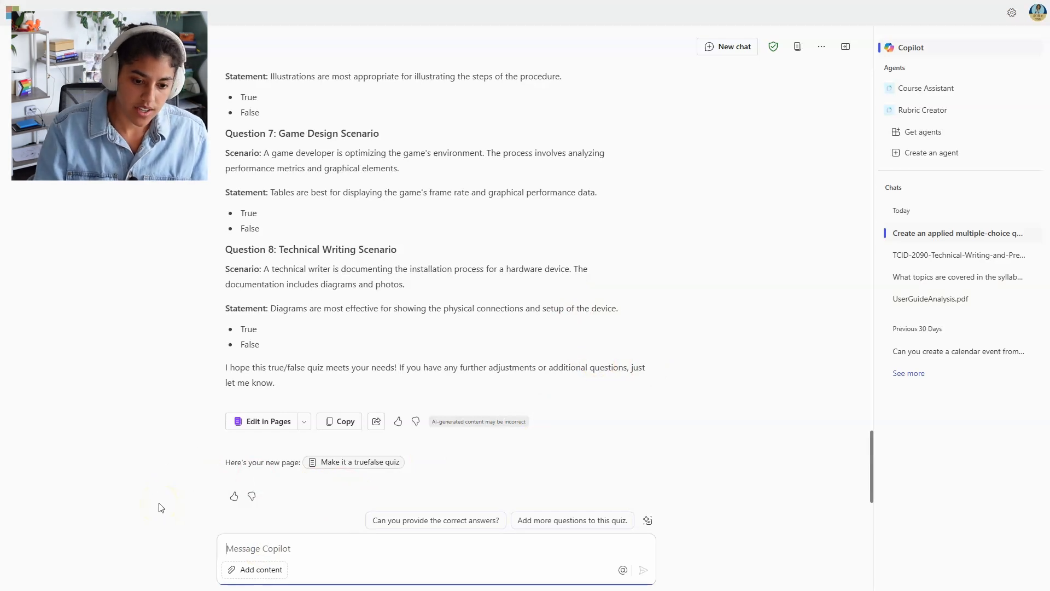
pyautogui.click(247, 569)
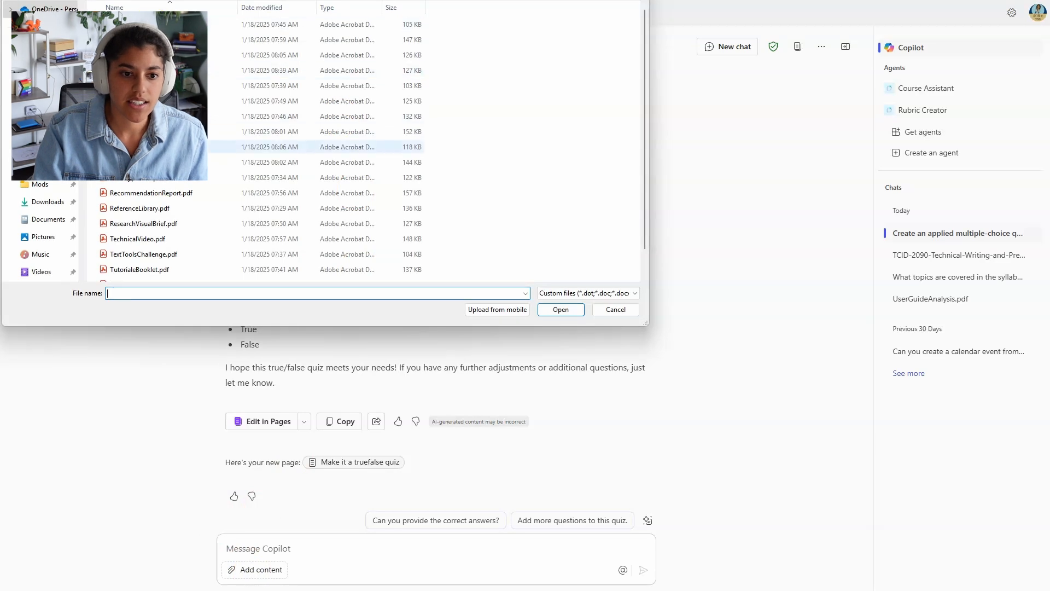
pyautogui.click(180, 146)
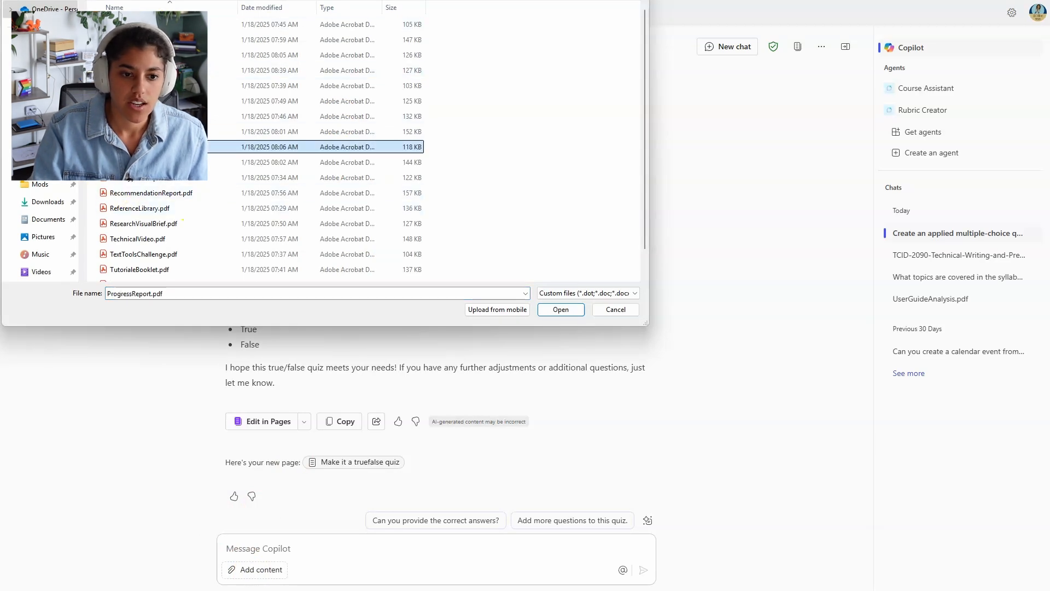
pyautogui.click(559, 309)
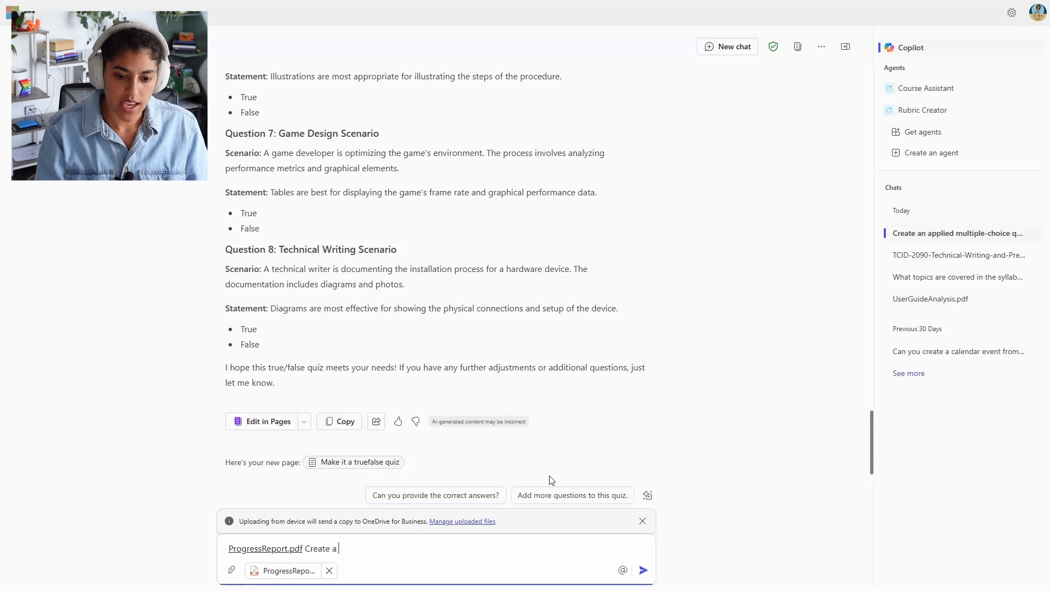
pyautogui.write('late')
pyautogui.write(' and project guide')
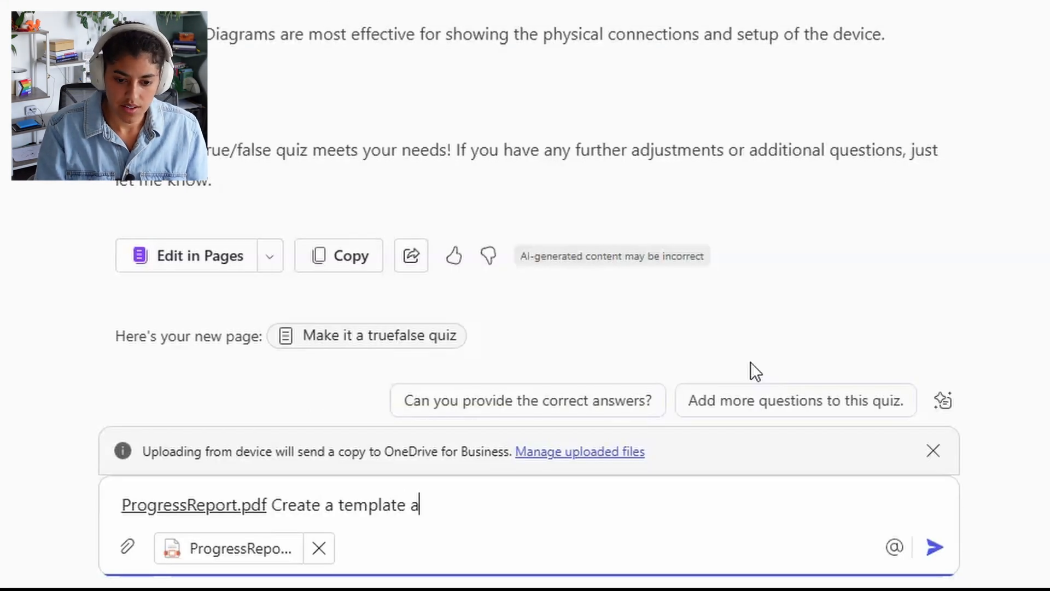
pyautogui.write(' sheet based on this assignmkent')
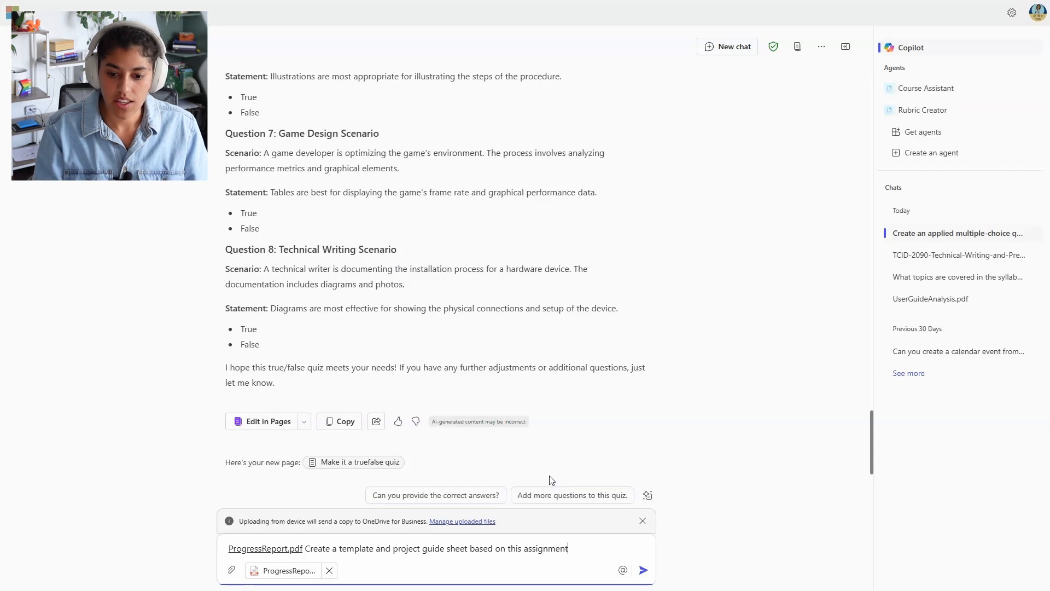
pyautogui.press('Return')
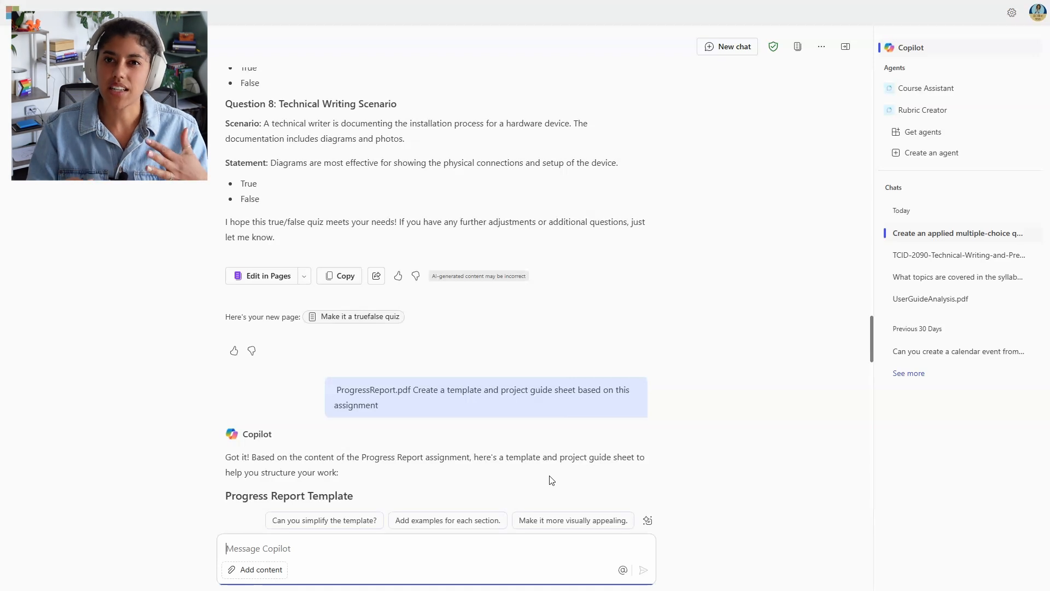
# Step: Review the Progress Report Template and Project Guide Sheet down to the grading criteria and due date
pyautogui.scroll(-15, 551, 480)
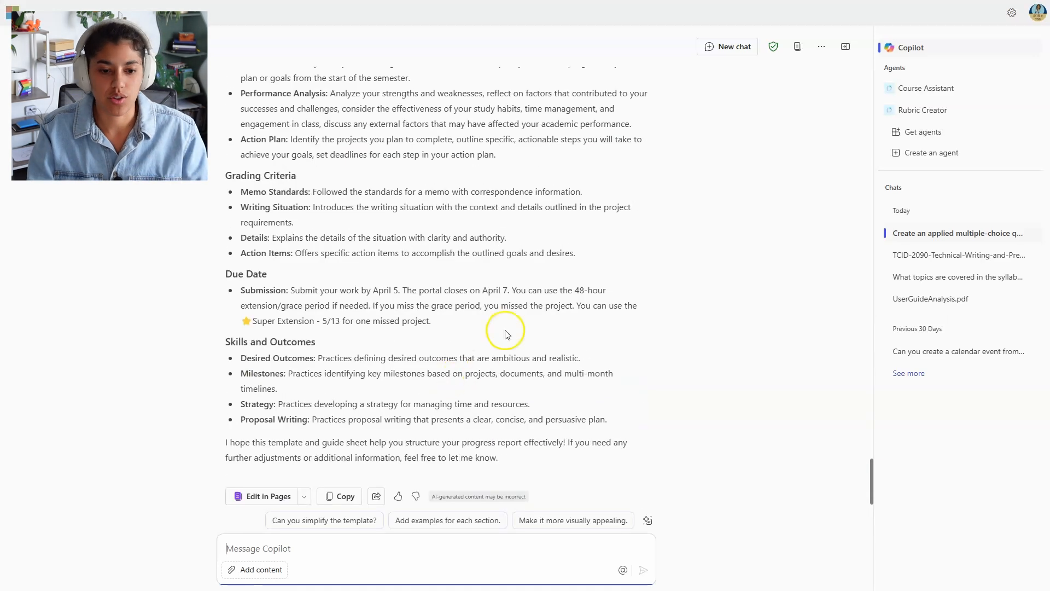
pyautogui.scroll(10, 500, 365)
pyautogui.scroll(15, 501, 365)
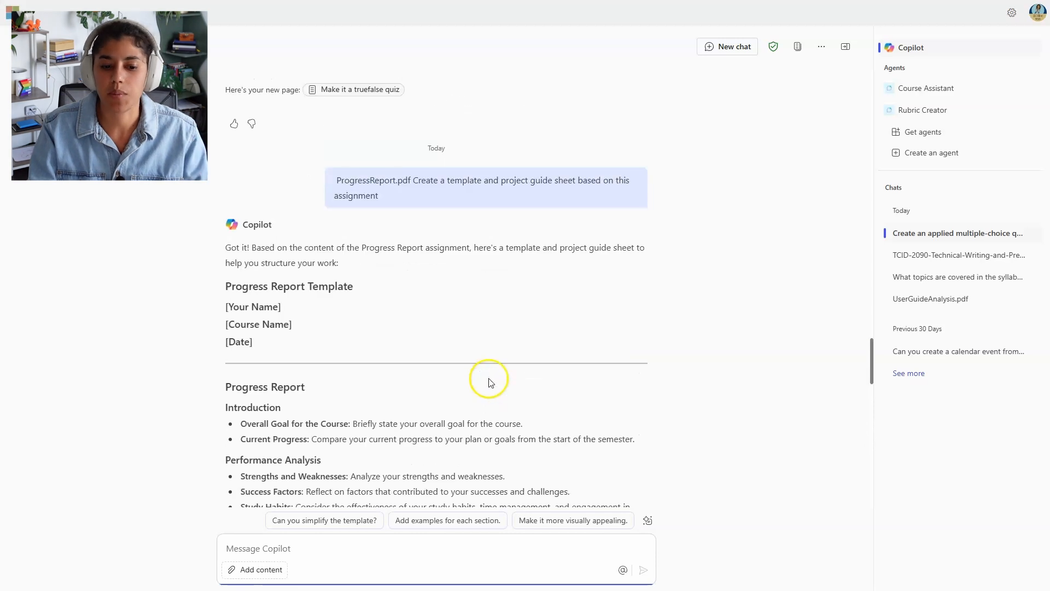
pyautogui.scroll(-2, 490, 386)
pyautogui.scroll(-3, 290, 235)
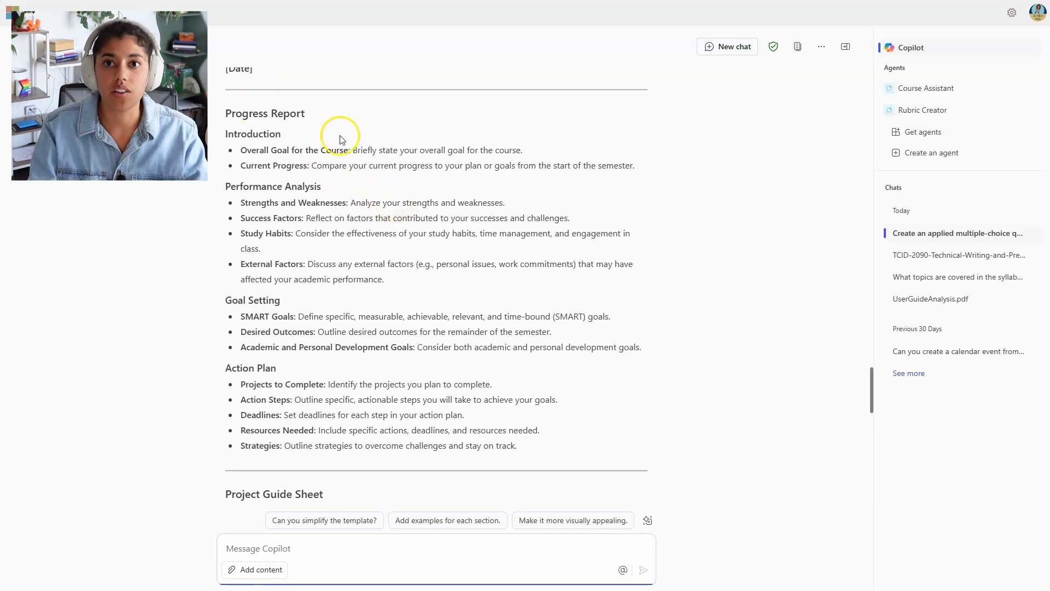
pyautogui.scroll(-6, 377, 285)
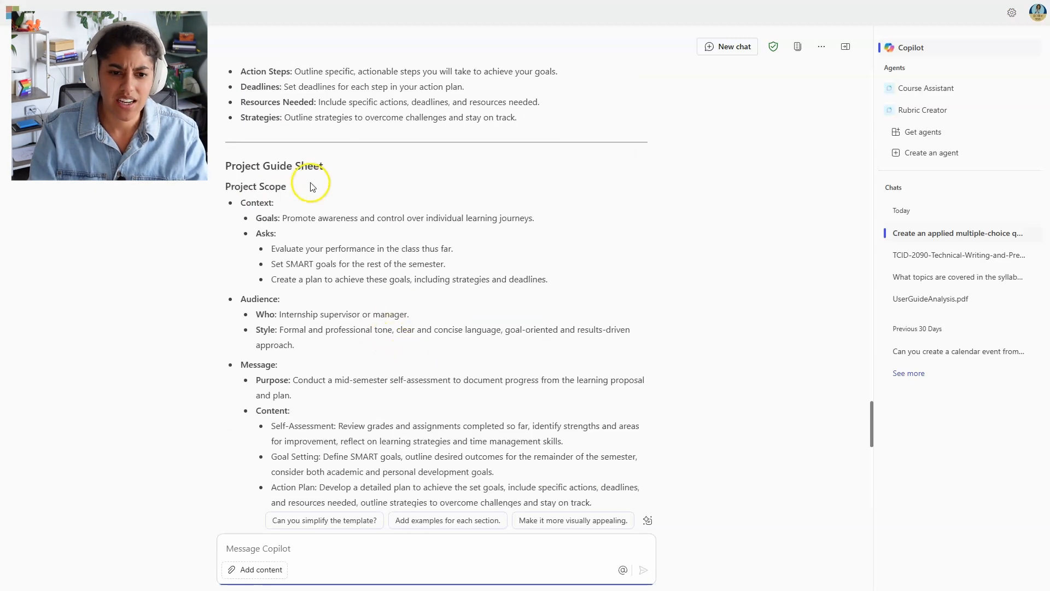
pyautogui.scroll(-2, 306, 251)
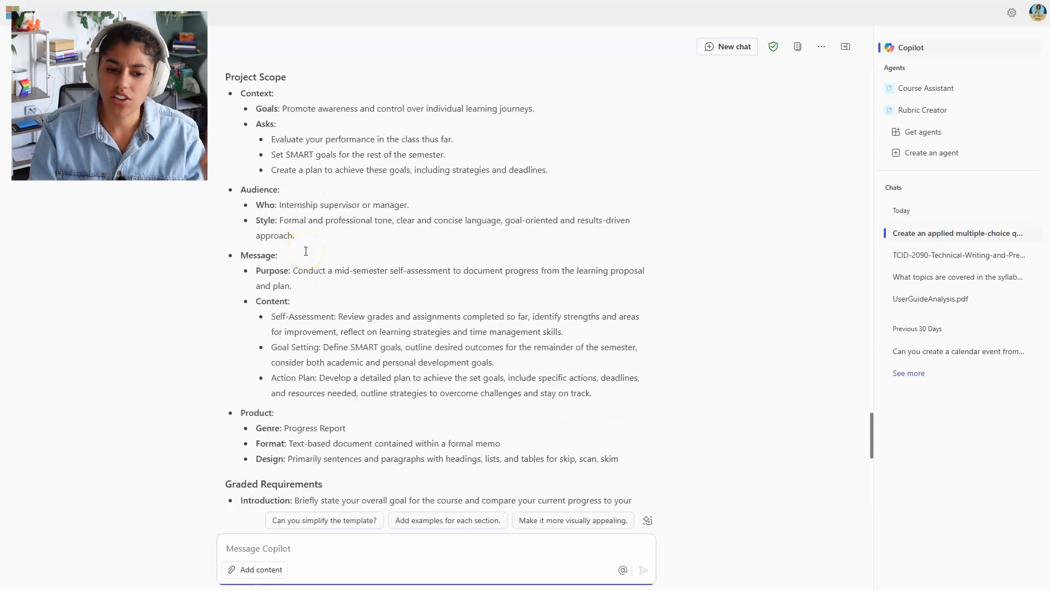
pyautogui.scroll(-8, 306, 254)
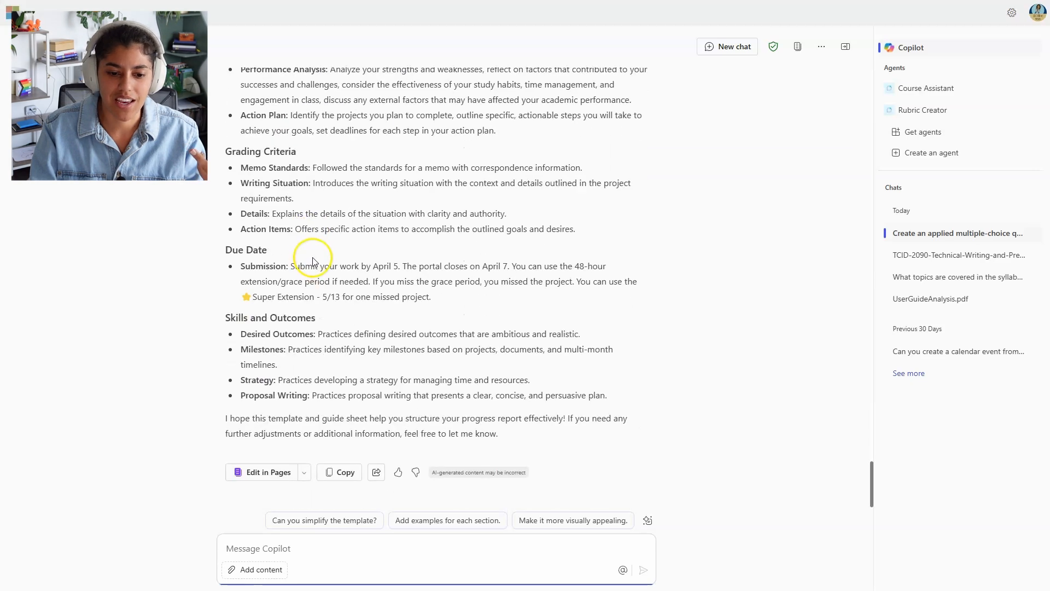
pyautogui.scroll(15, 450, 475)
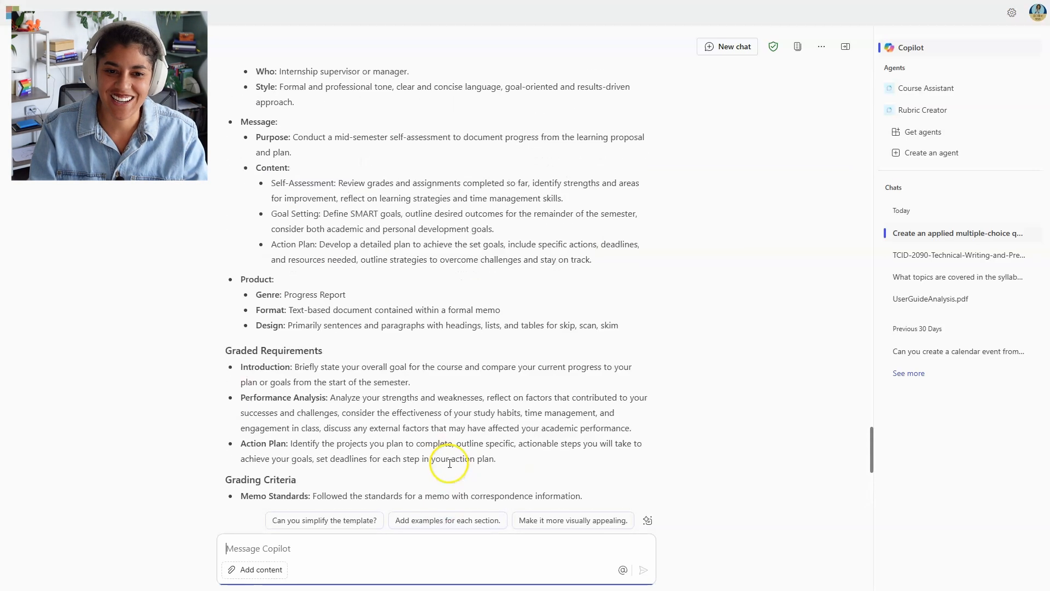
pyautogui.scroll(-15, 451, 462)
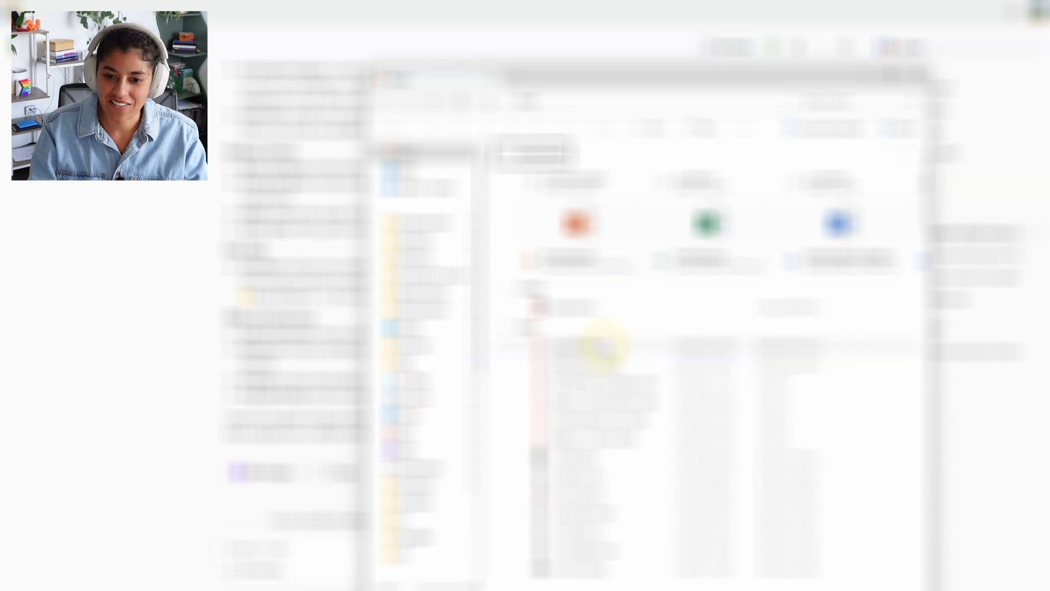
# Step: Open ProgressReport.pdf in Edge and read down to its Grading Criteria and Due Date sections
pyautogui.doubleClick(604, 346)
pyautogui.click(867, 76)
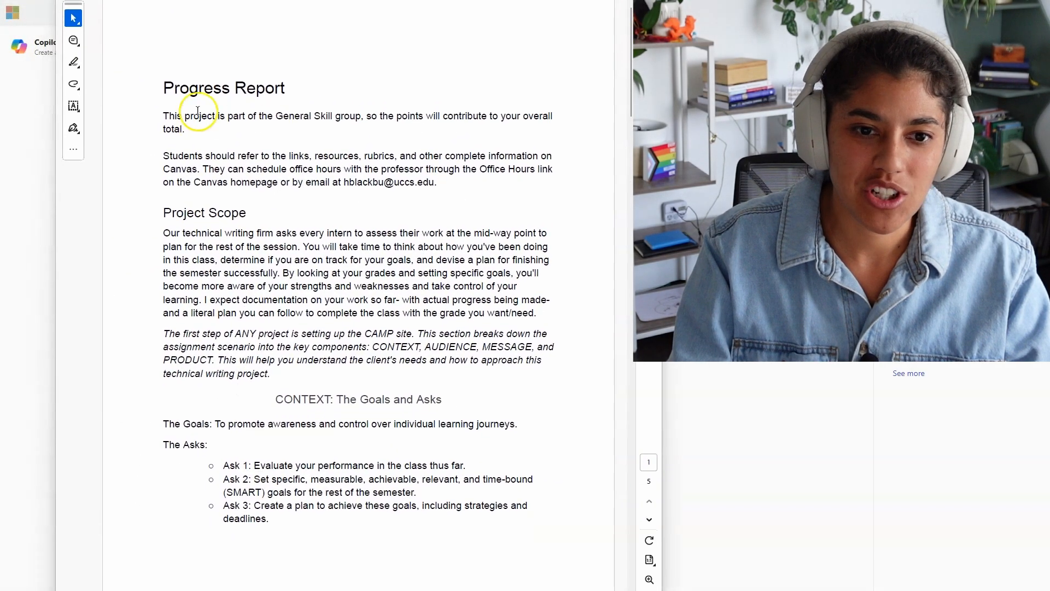
pyautogui.scroll(-1, 246, 154)
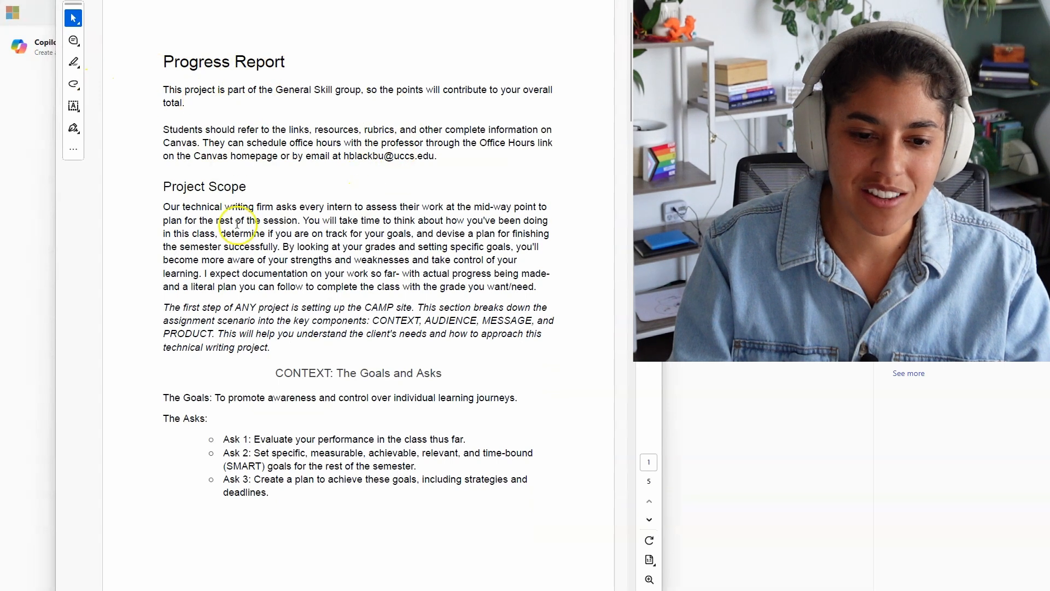
pyautogui.scroll(-3, 237, 224)
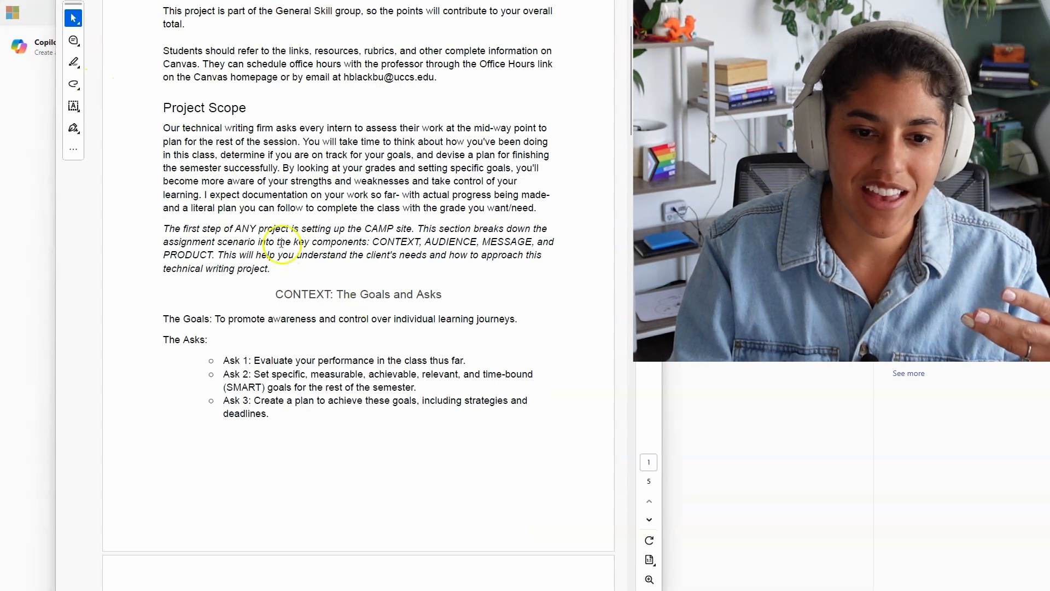
pyautogui.scroll(-4, 311, 274)
pyautogui.scroll(-2, 273, 208)
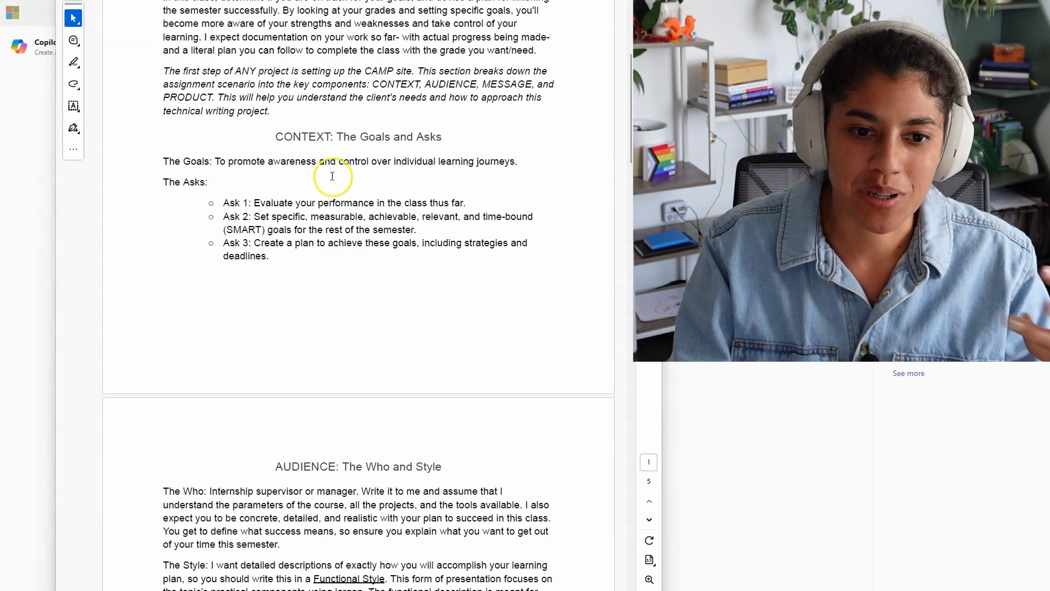
pyautogui.scroll(-13, 375, 276)
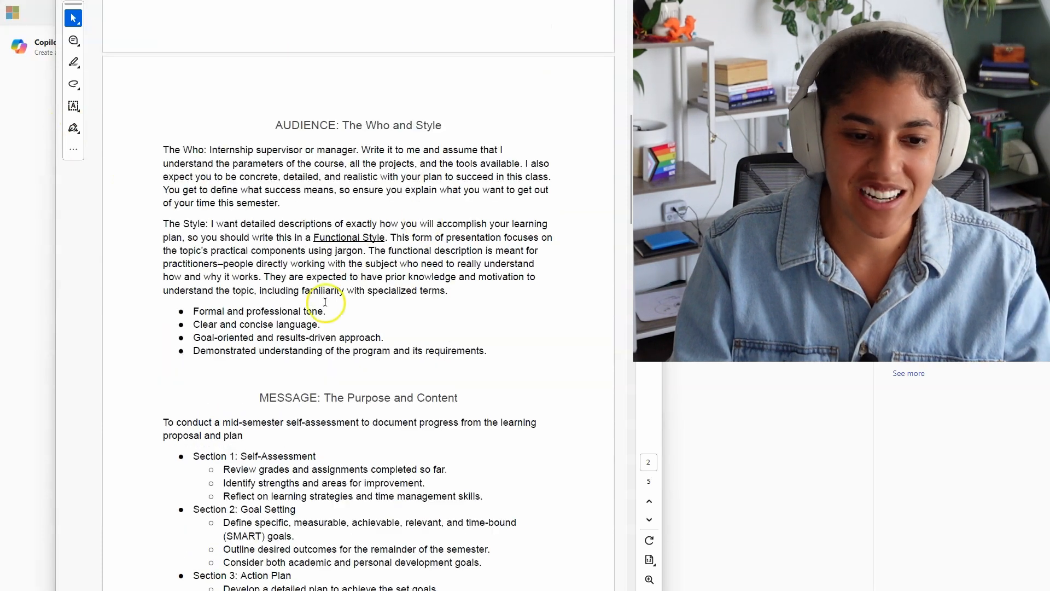
pyautogui.scroll(-10, 432, 312)
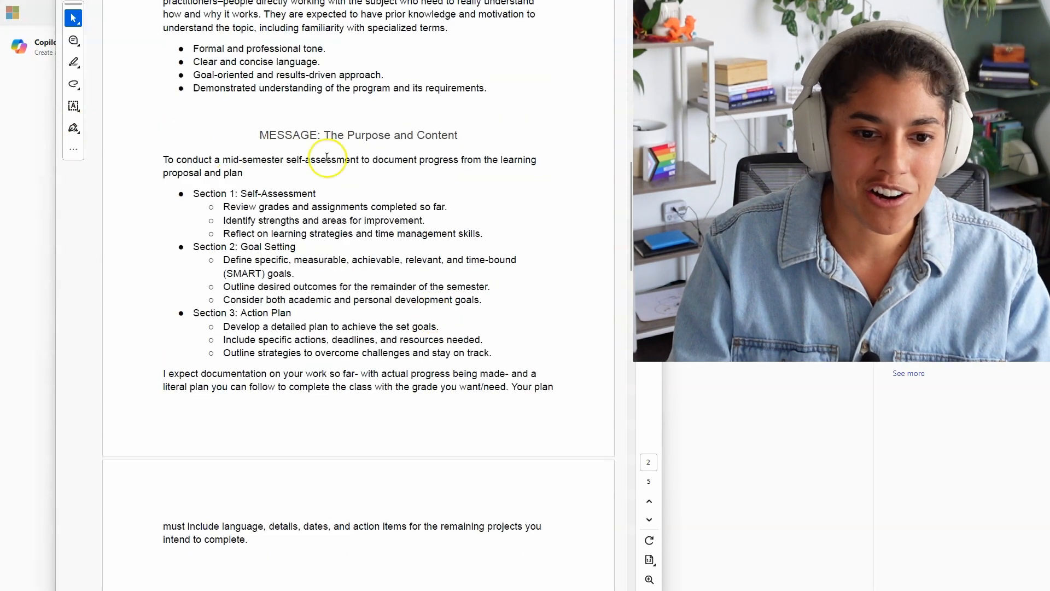
pyautogui.scroll(-11, 363, 375)
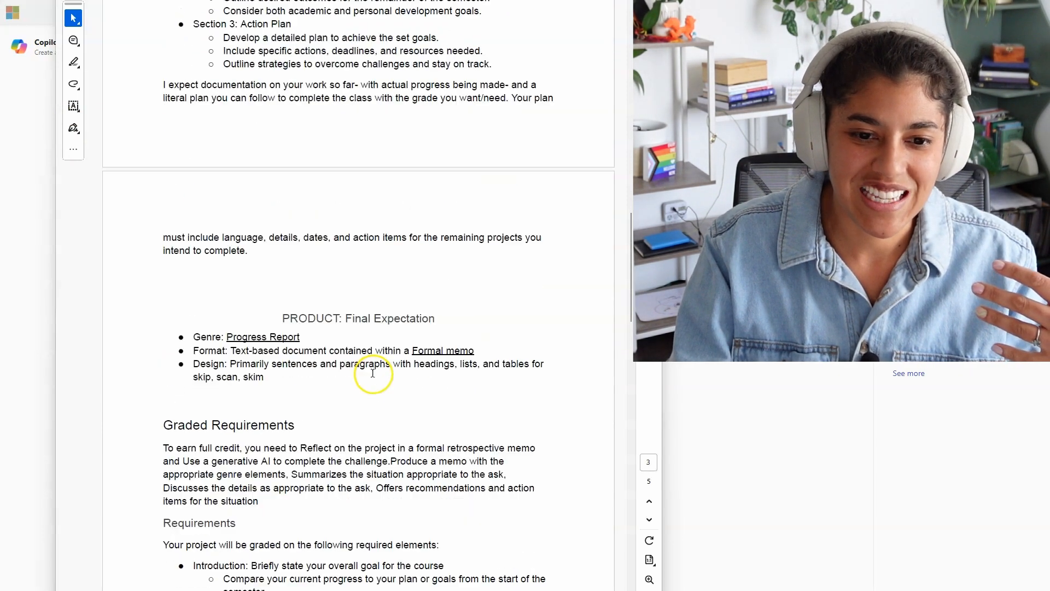
pyautogui.scroll(-5, 373, 373)
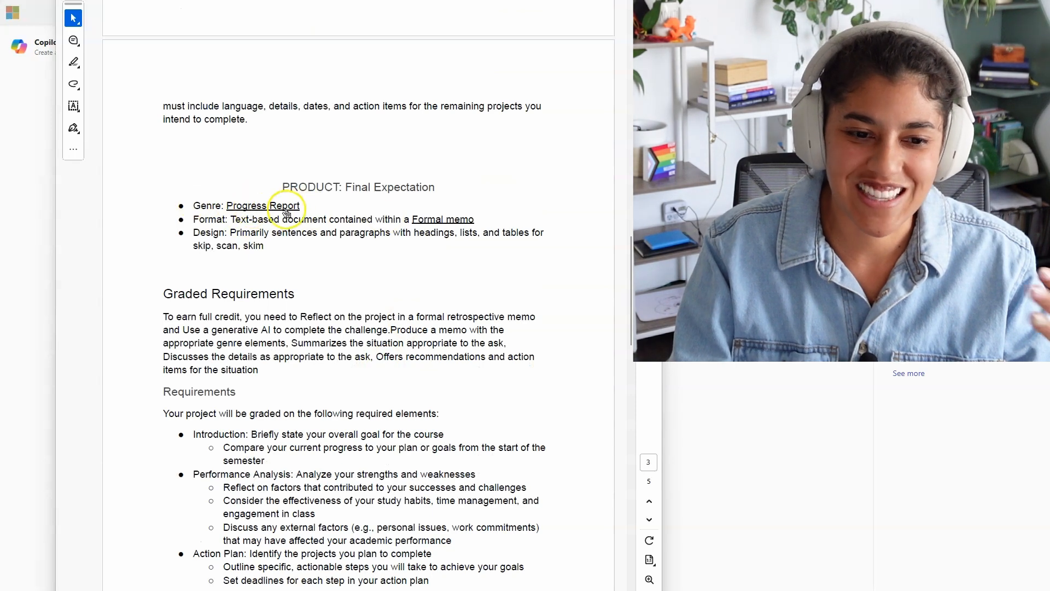
pyautogui.scroll(-20, 286, 213)
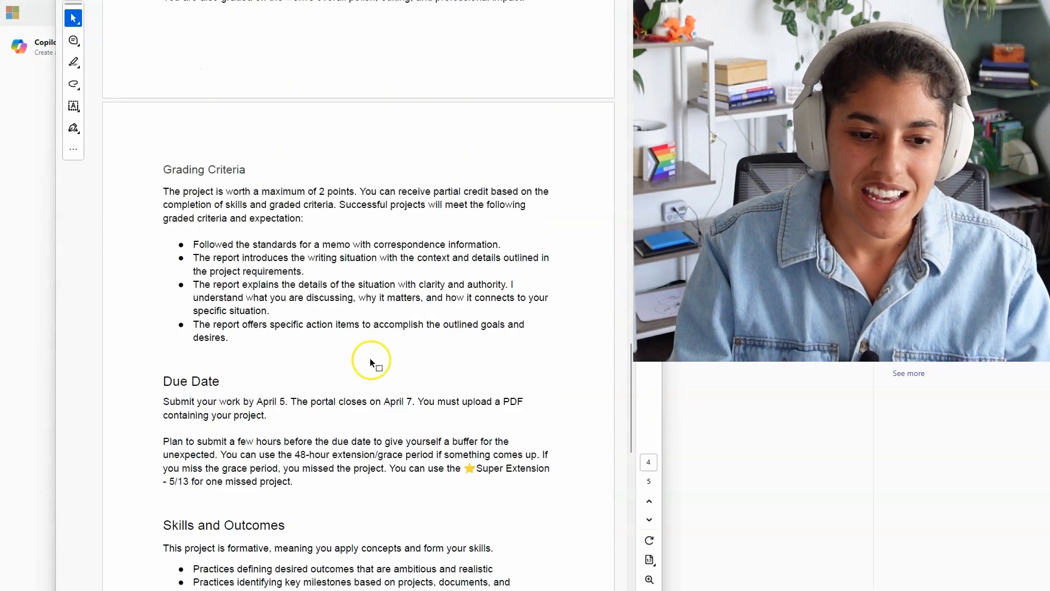
pyautogui.scroll(-20, 370, 358)
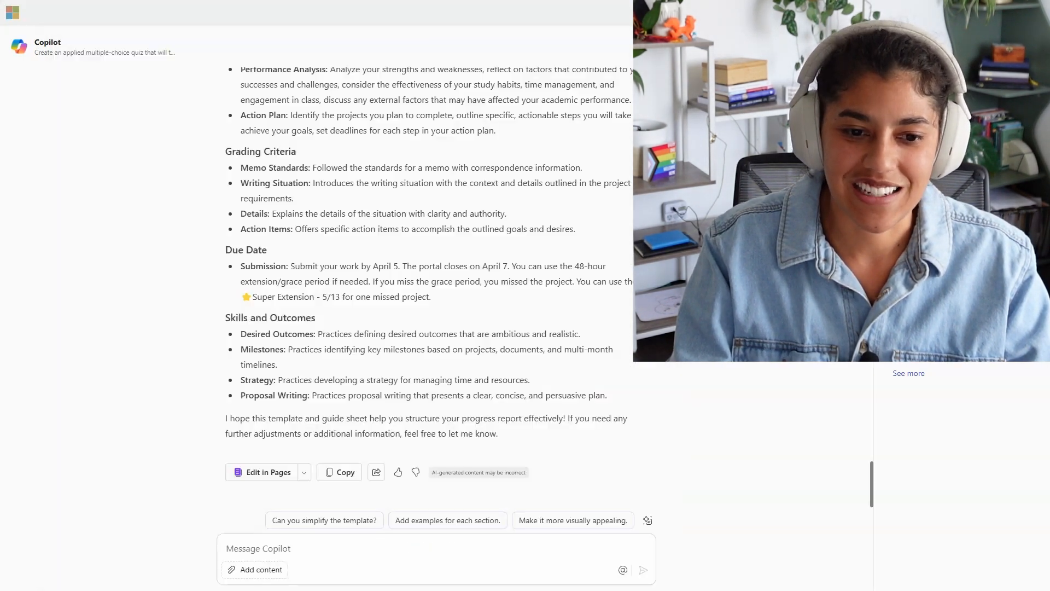
# Step: Ask Copilot for a student FAQ page about the project, answered as a very patient teacher
pyautogui.scroll(1, 322, 390)
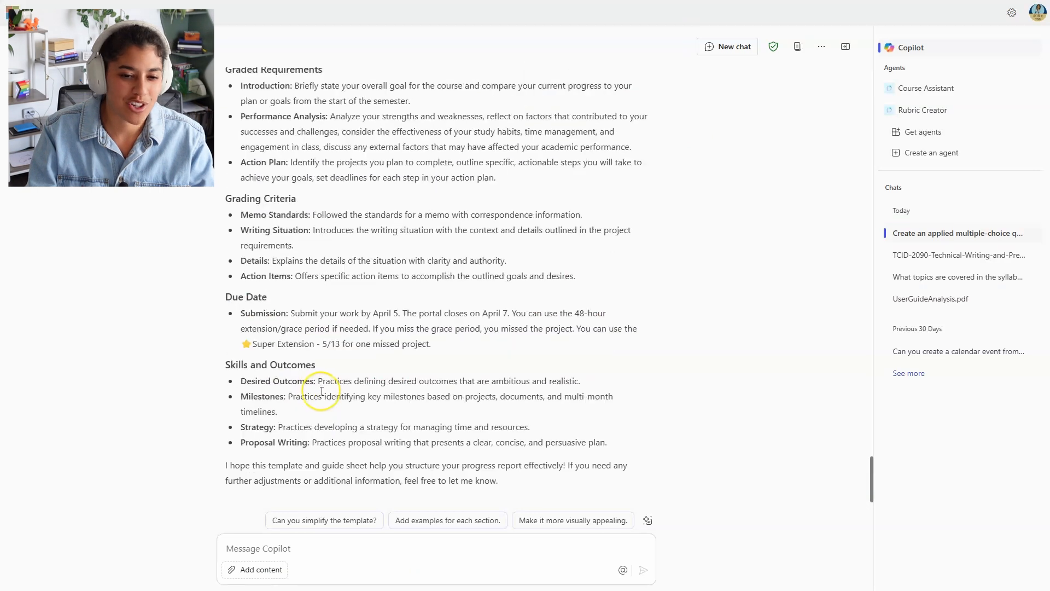
pyautogui.scroll(2, 322, 391)
pyautogui.scroll(1, 321, 391)
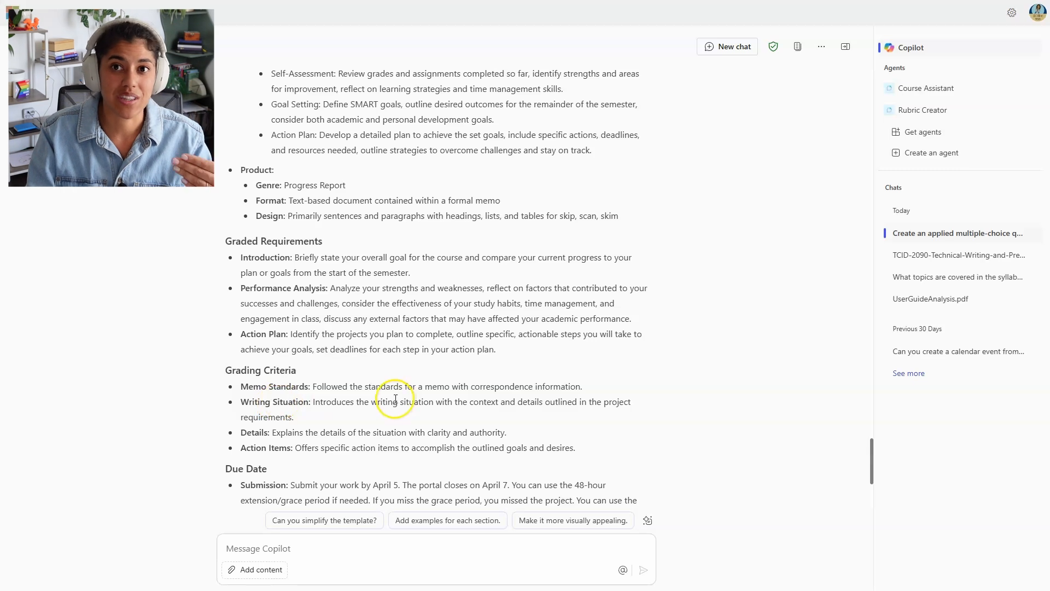
pyautogui.scroll(-4, 395, 399)
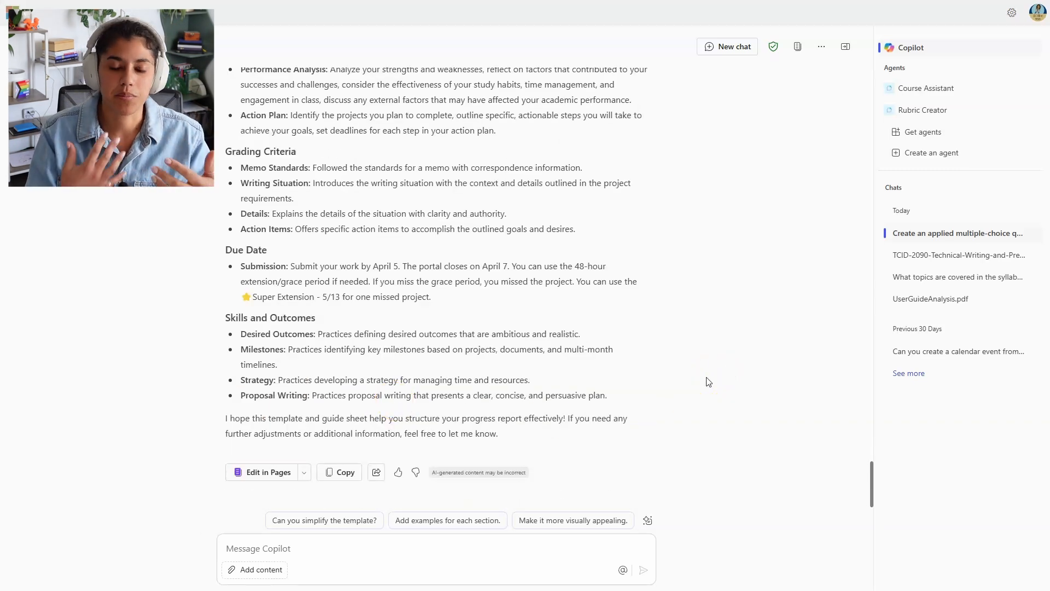
pyautogui.click(697, 405)
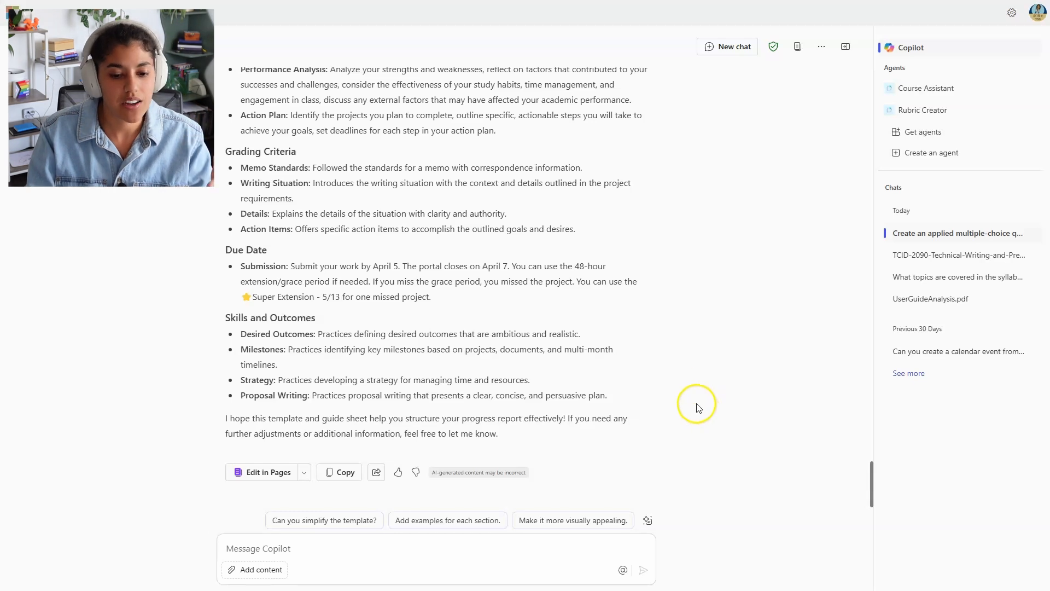
pyautogui.click(321, 550)
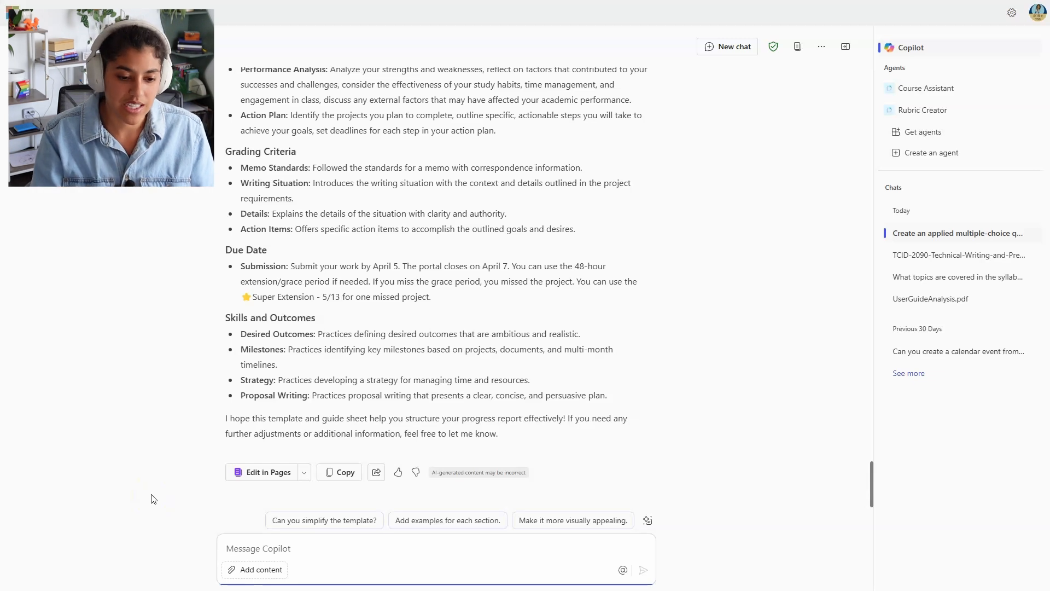
pyautogui.write('Create an FA')
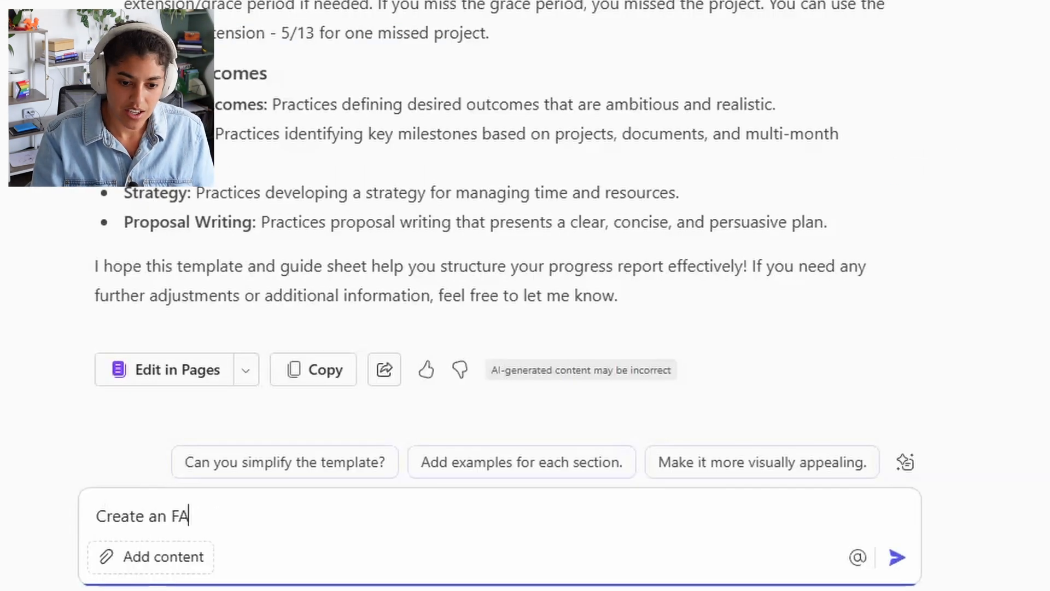
pyautogui.write('Q page that a student might ask about t')
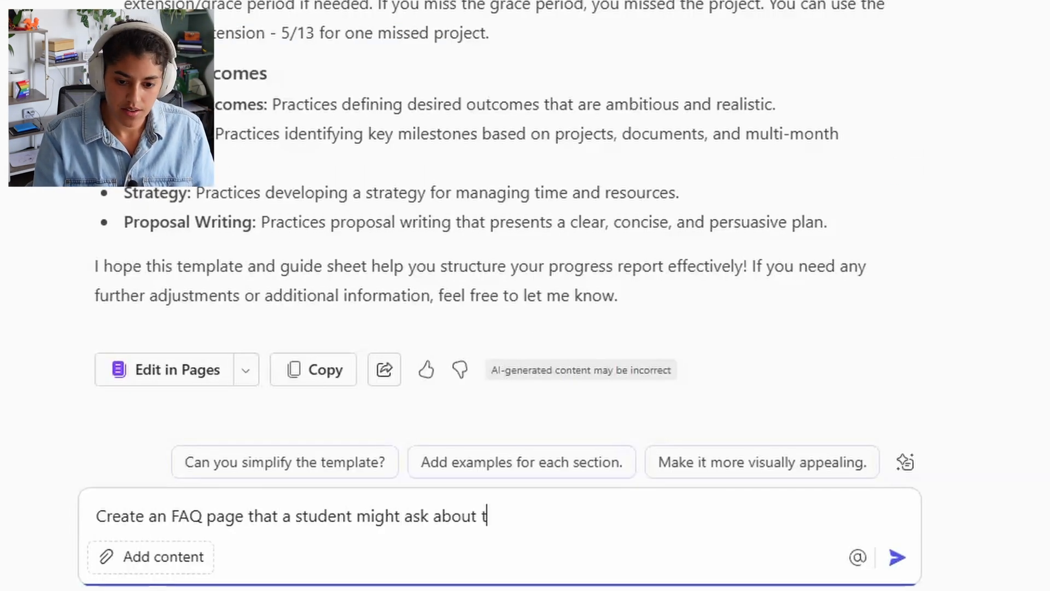
pyautogui.write('his project. Act as a very patient teacher answe')
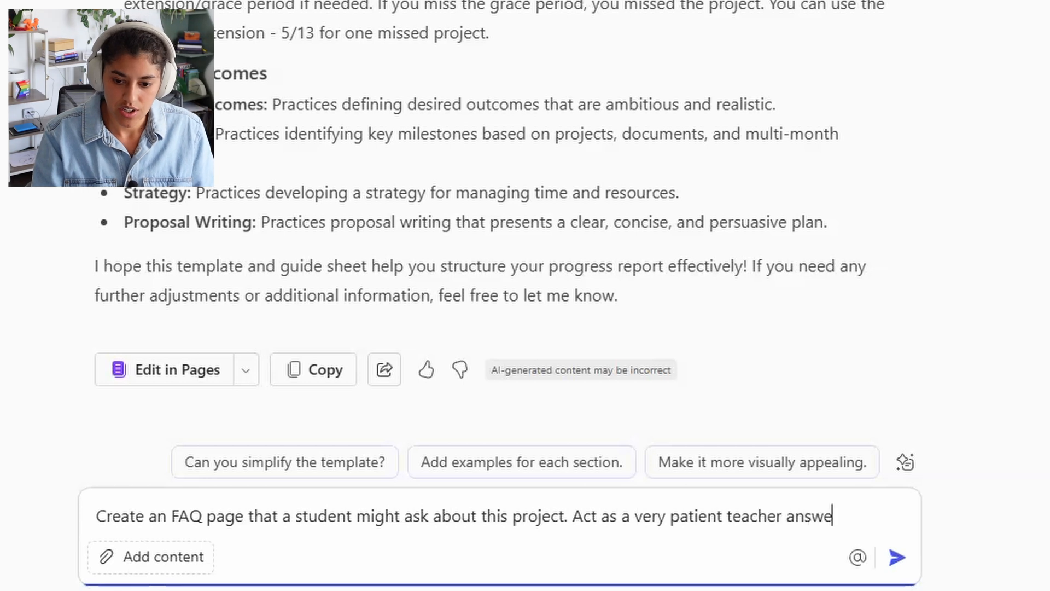
pyautogui.write('ring even the most directly and simple questions some')
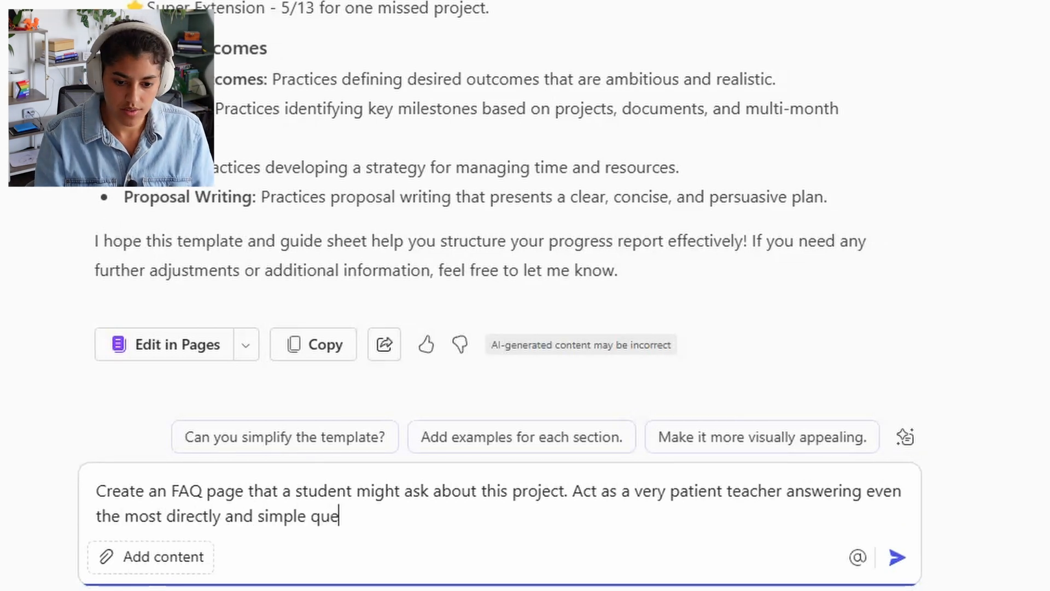
pyautogui.write('one might have')
pyautogui.press('Return')
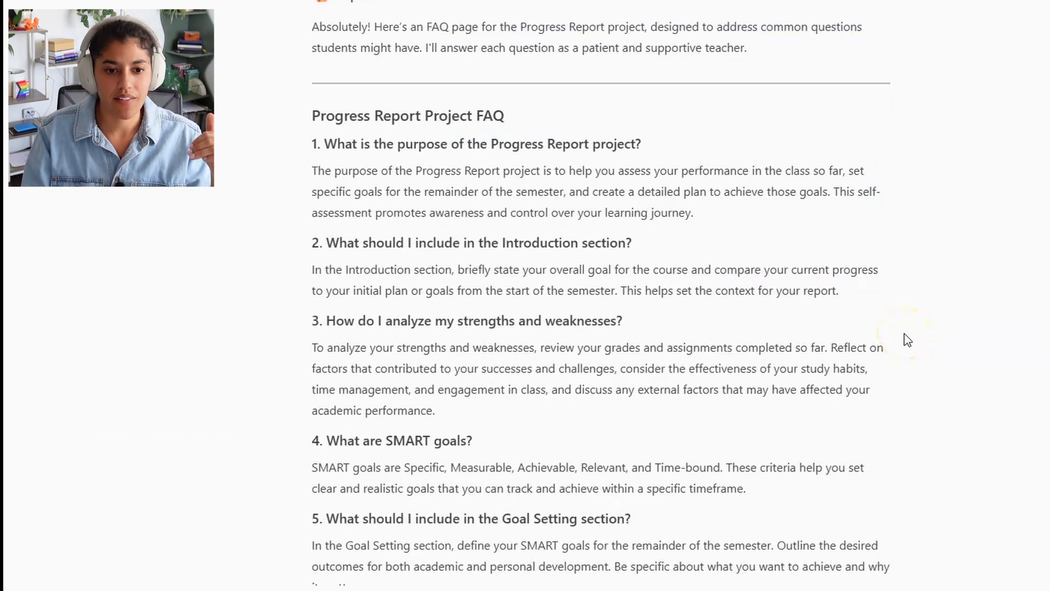
pyautogui.scroll(-20, 905, 340)
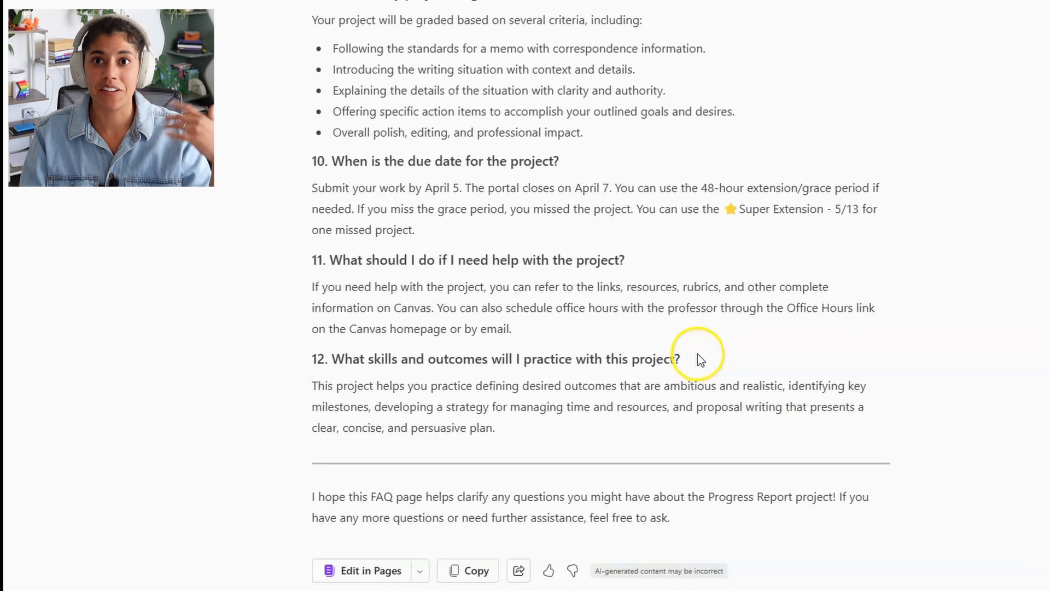
pyautogui.scroll(6, 684, 364)
pyautogui.scroll(8, 670, 368)
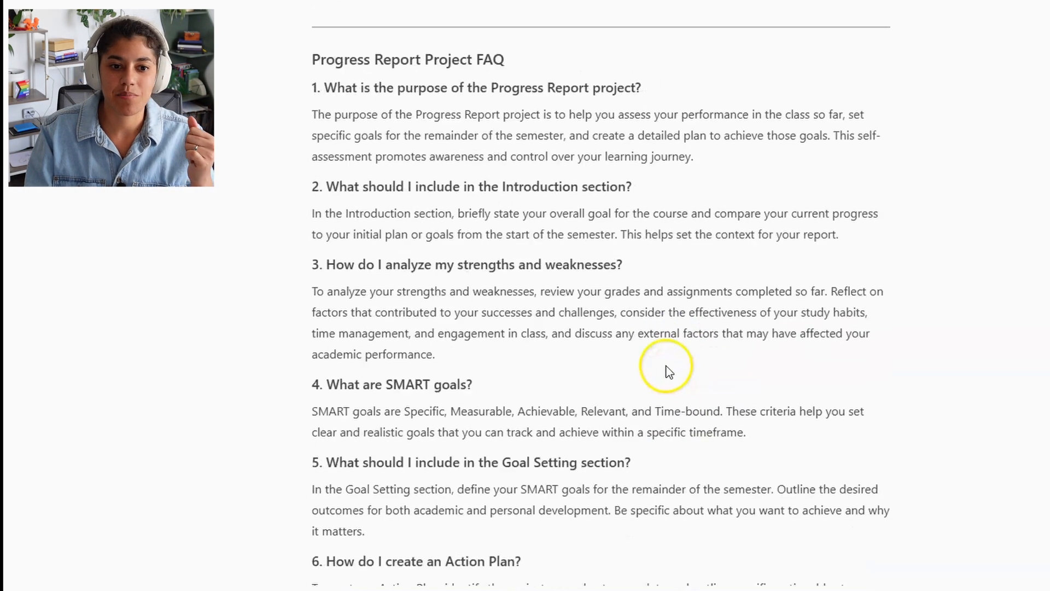
pyautogui.scroll(-2, 665, 365)
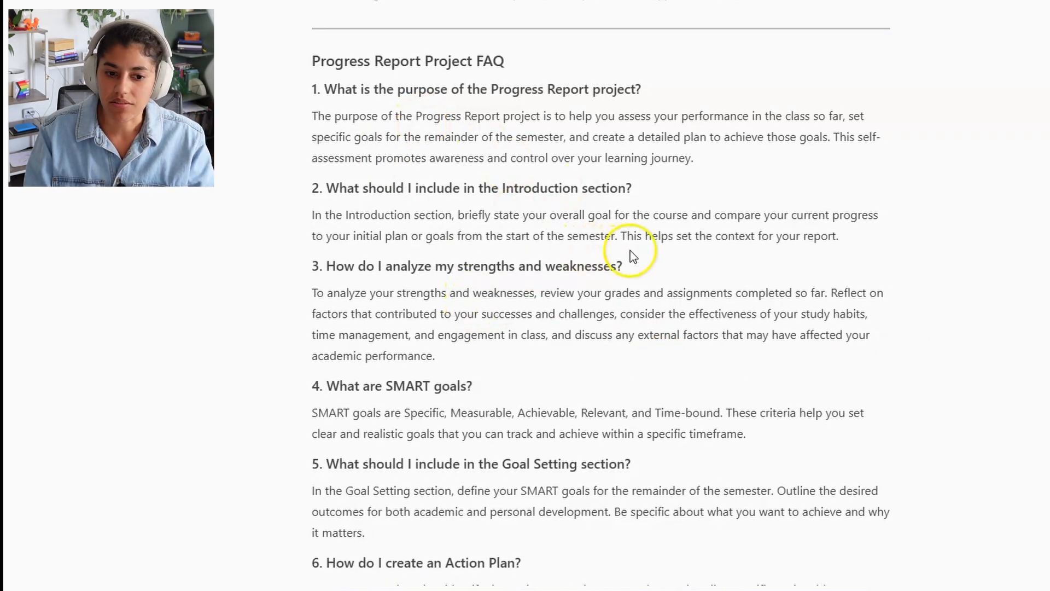
pyautogui.scroll(-1, 602, 310)
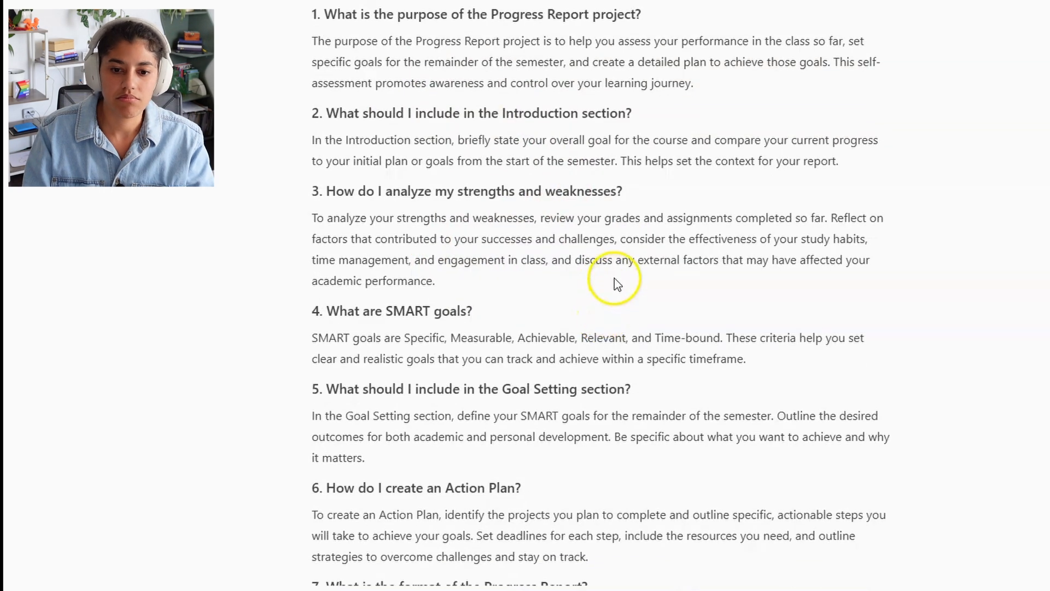
pyautogui.scroll(-2, 617, 253)
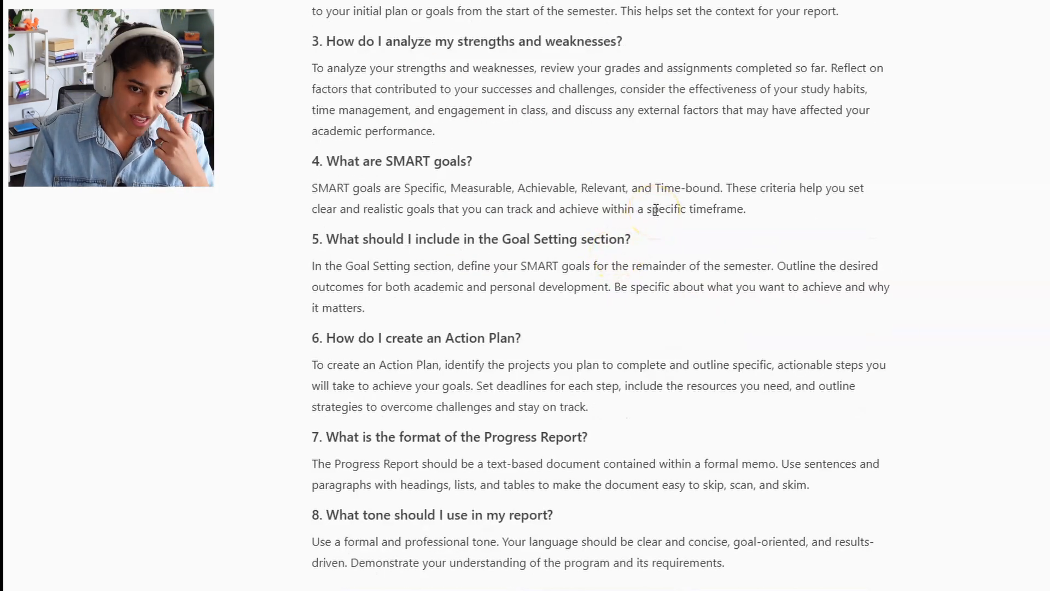
pyautogui.scroll(-4, 654, 210)
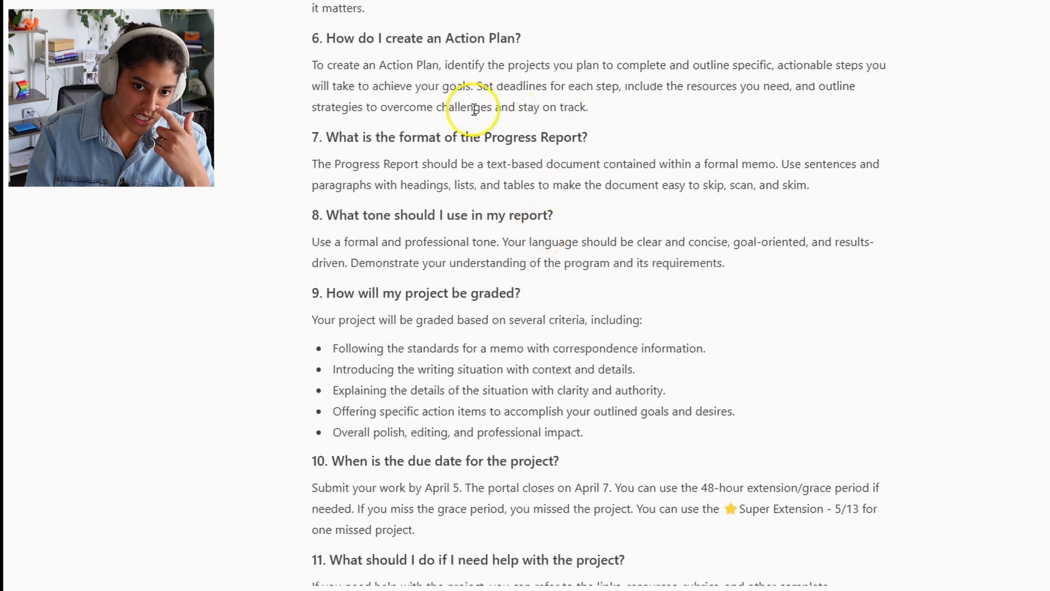
pyautogui.scroll(-2, 493, 233)
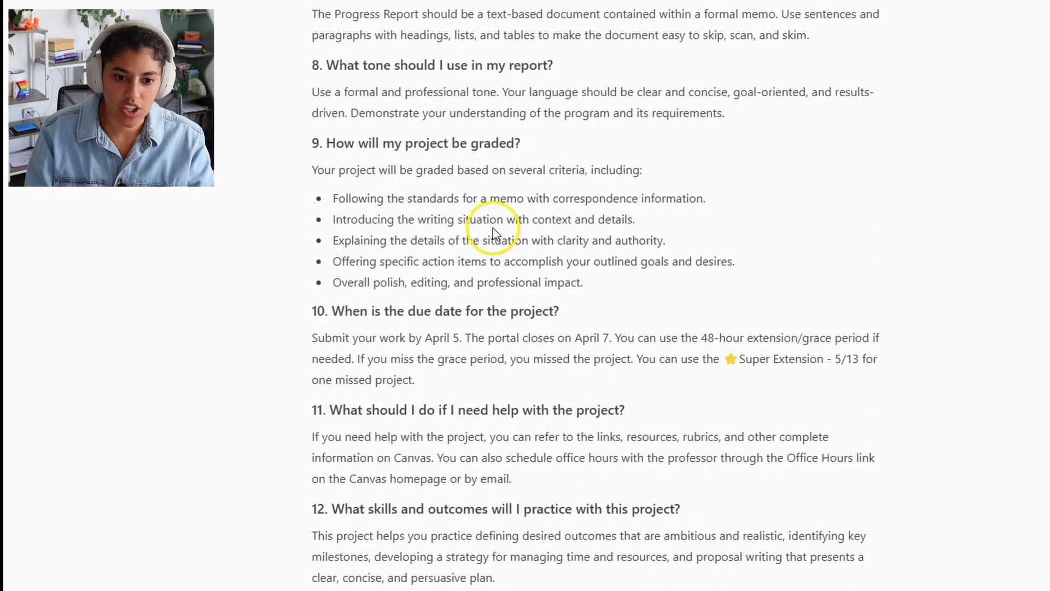
pyautogui.scroll(-3, 426, 274)
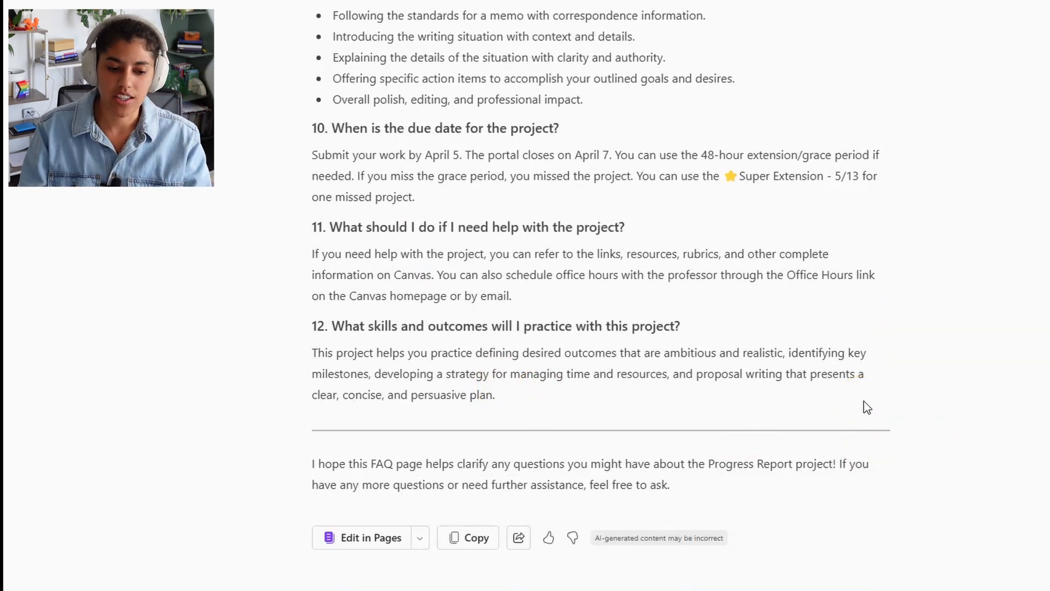
pyautogui.scroll(20, 867, 407)
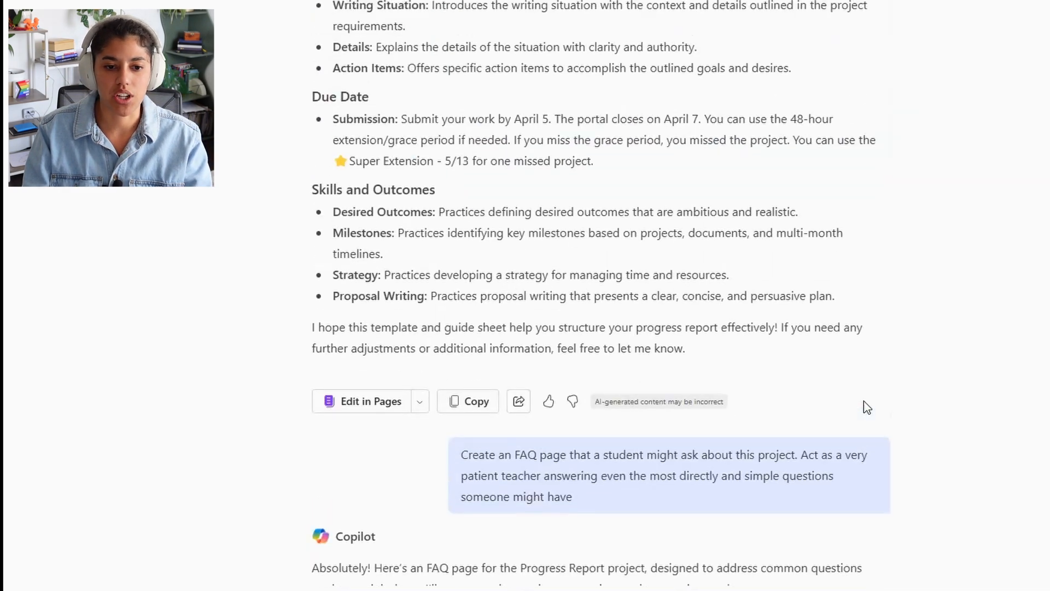
pyautogui.scroll(14, 867, 408)
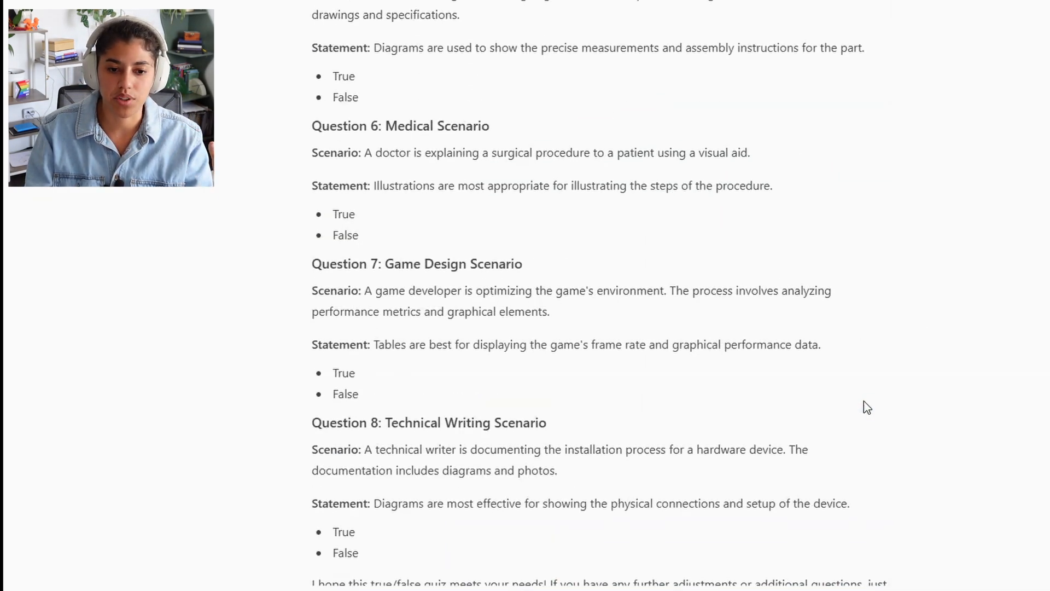
pyautogui.scroll(-16, 867, 383)
pyautogui.scroll(-20, 872, 386)
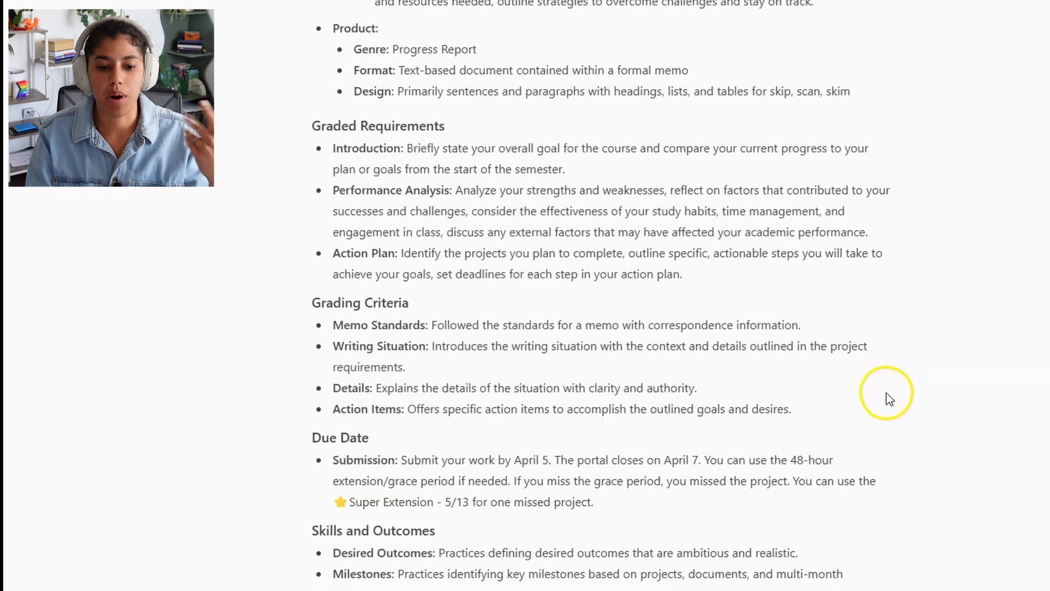
pyautogui.scroll(-8, 893, 406)
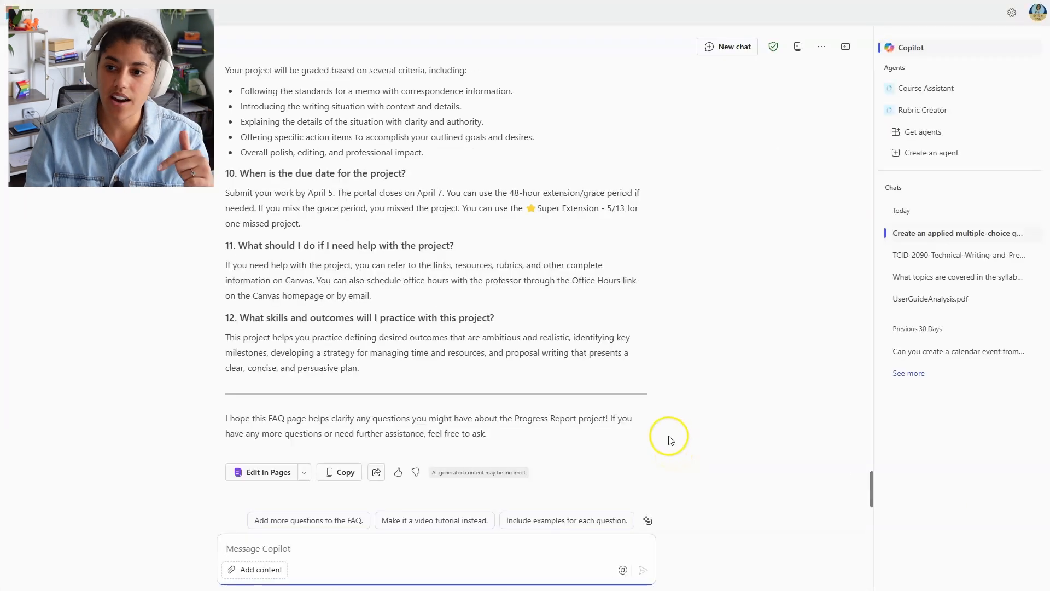
# Step: Start a new agent in Copilot Studio and browse the templates from Career Coach to Writing Coach
pyautogui.click(927, 153)
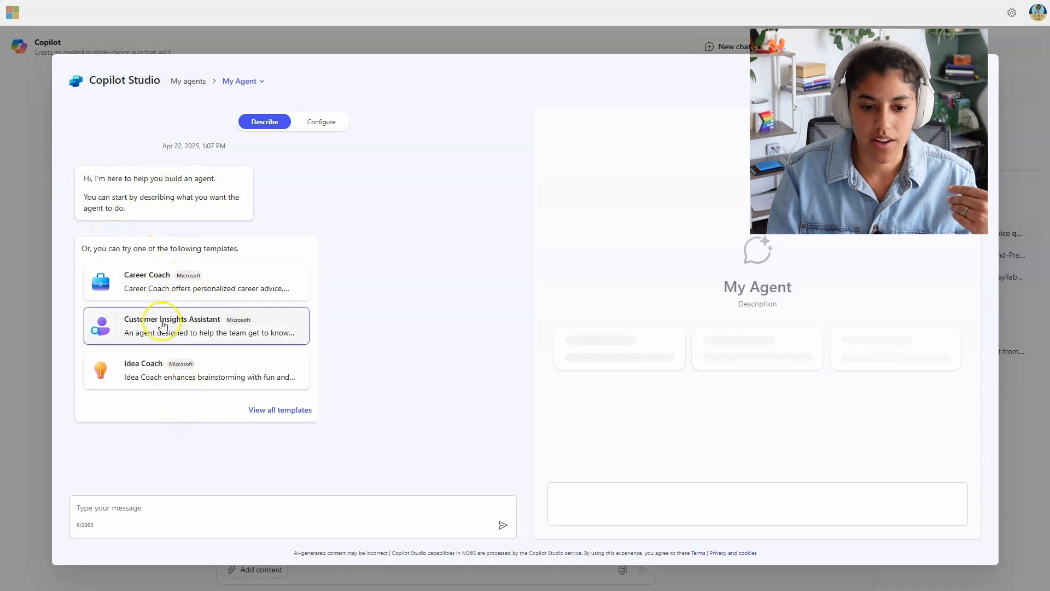
pyautogui.click(300, 415)
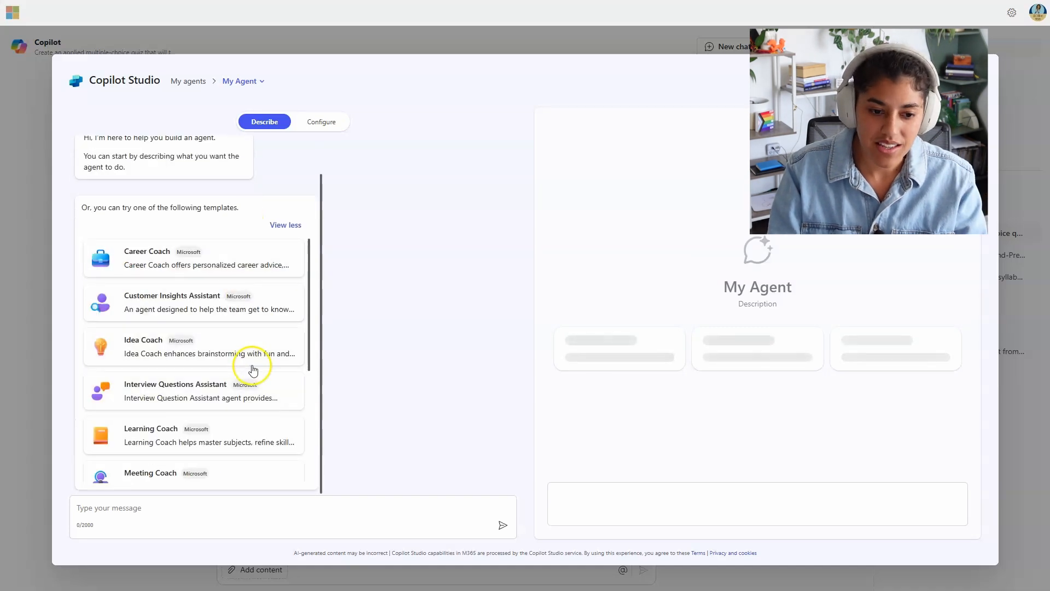
pyautogui.scroll(-2, 246, 328)
pyautogui.scroll(-1, 235, 290)
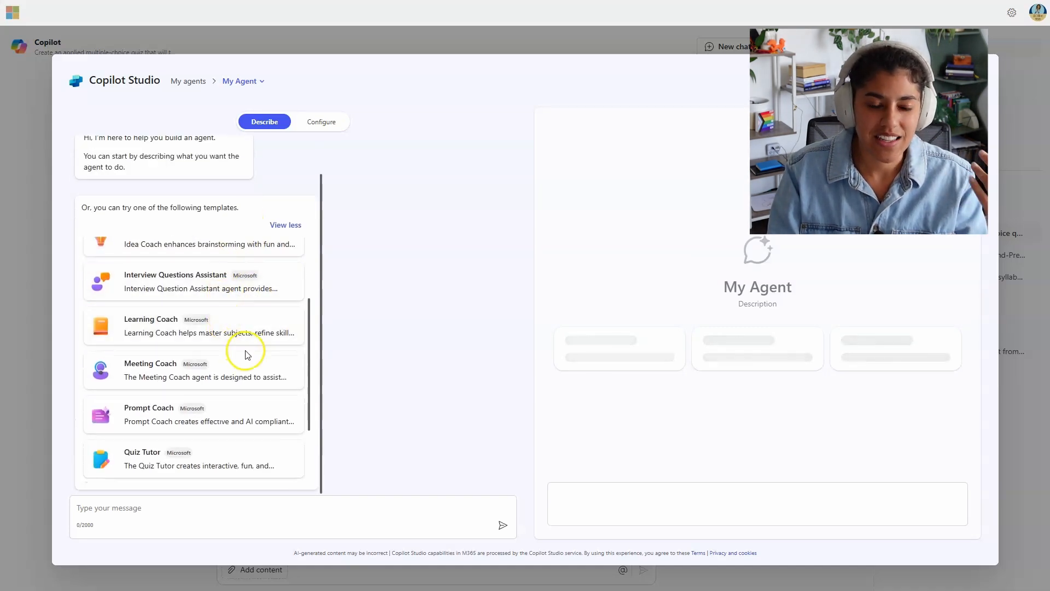
pyautogui.scroll(-2, 247, 355)
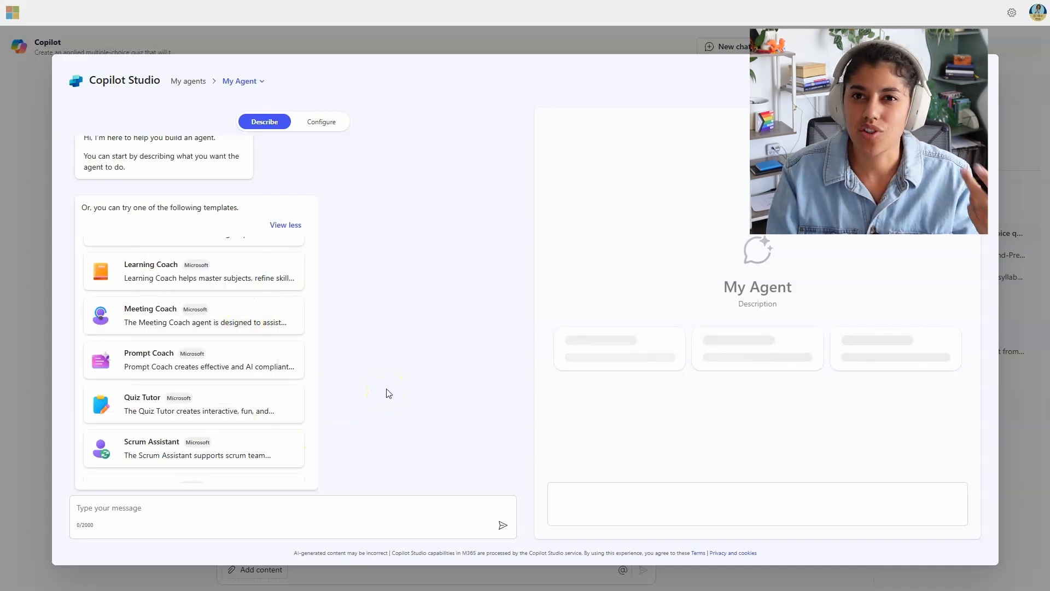
pyautogui.scroll(-2, 250, 441)
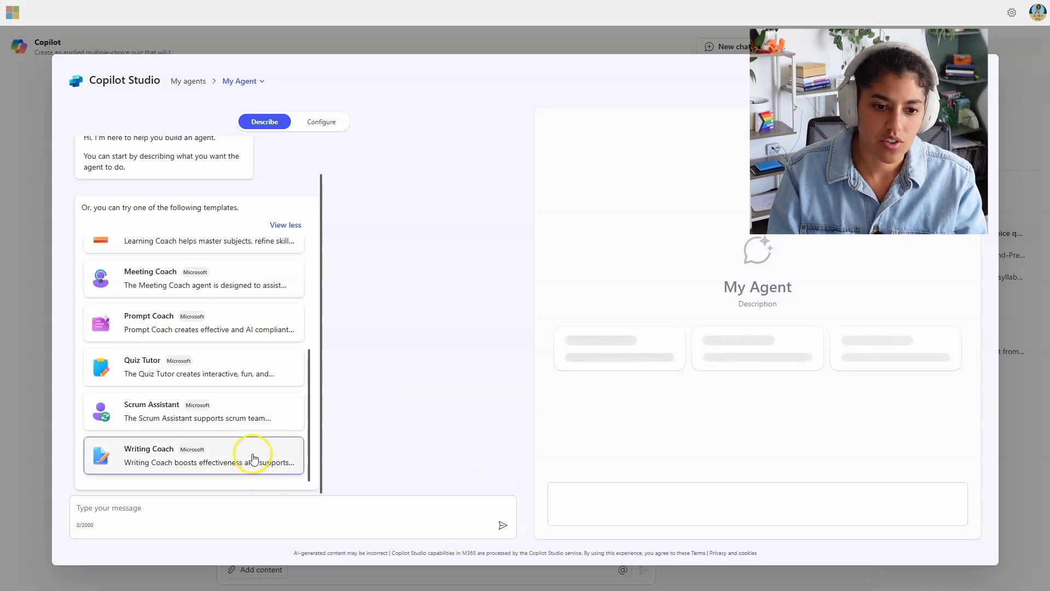
pyautogui.scroll(10, 253, 457)
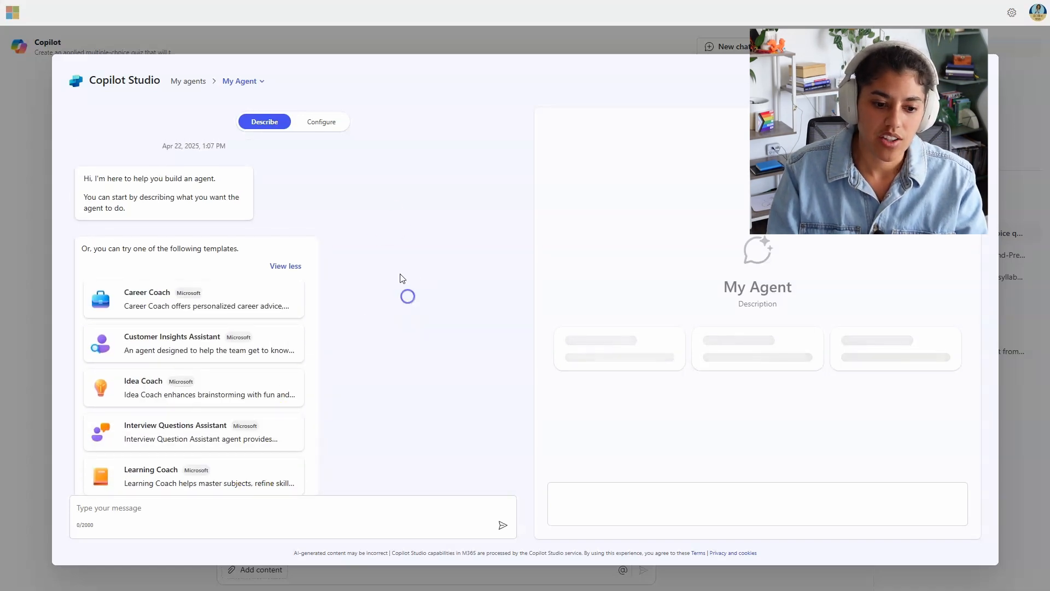
pyautogui.click(340, 121)
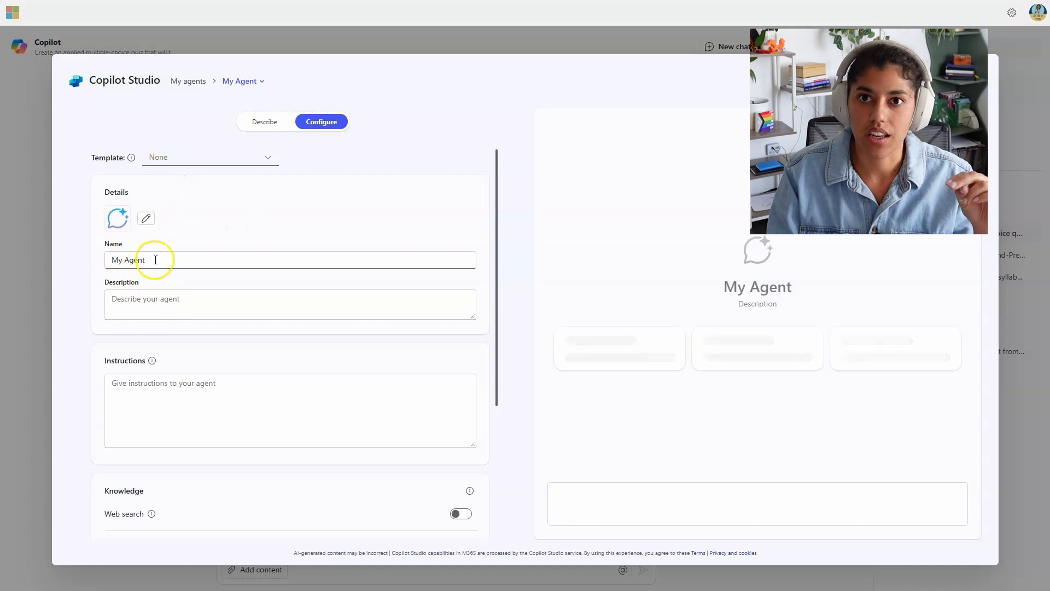
pyautogui.scroll(-3, 202, 326)
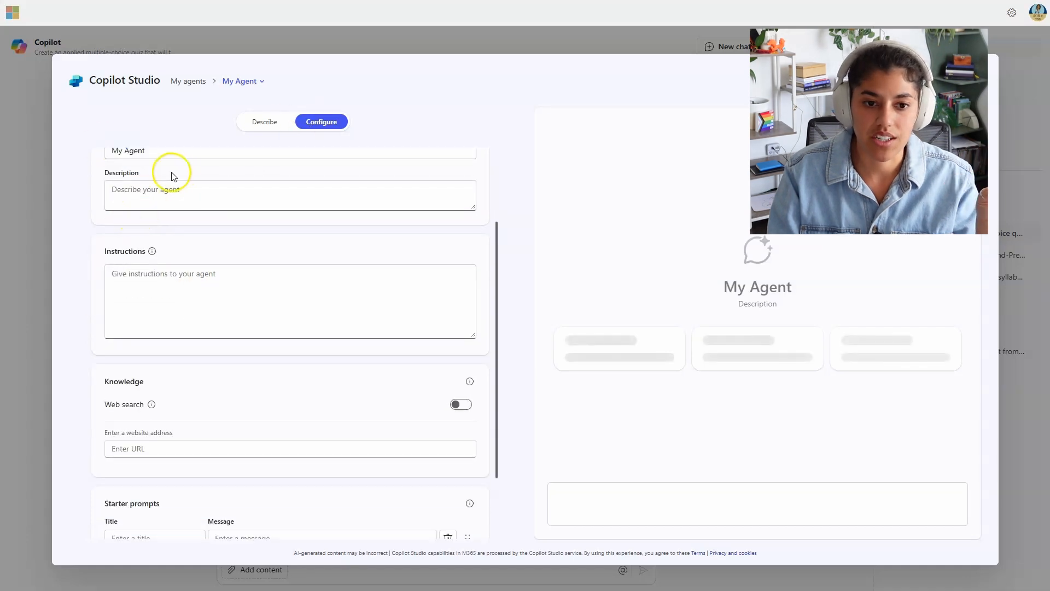
pyautogui.scroll(3, 181, 165)
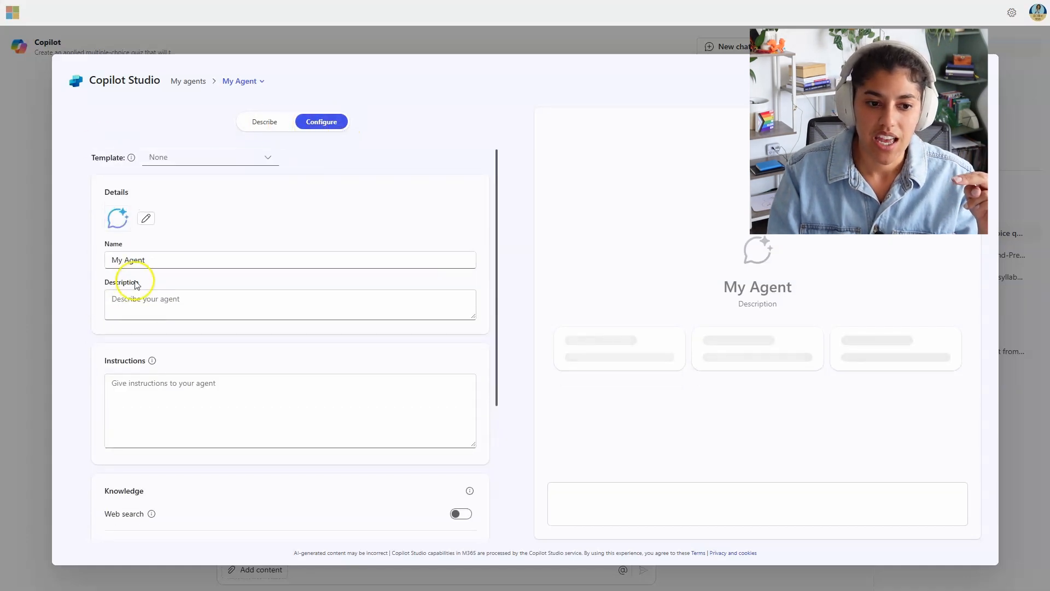
pyautogui.click(143, 261)
pyautogui.click(198, 322)
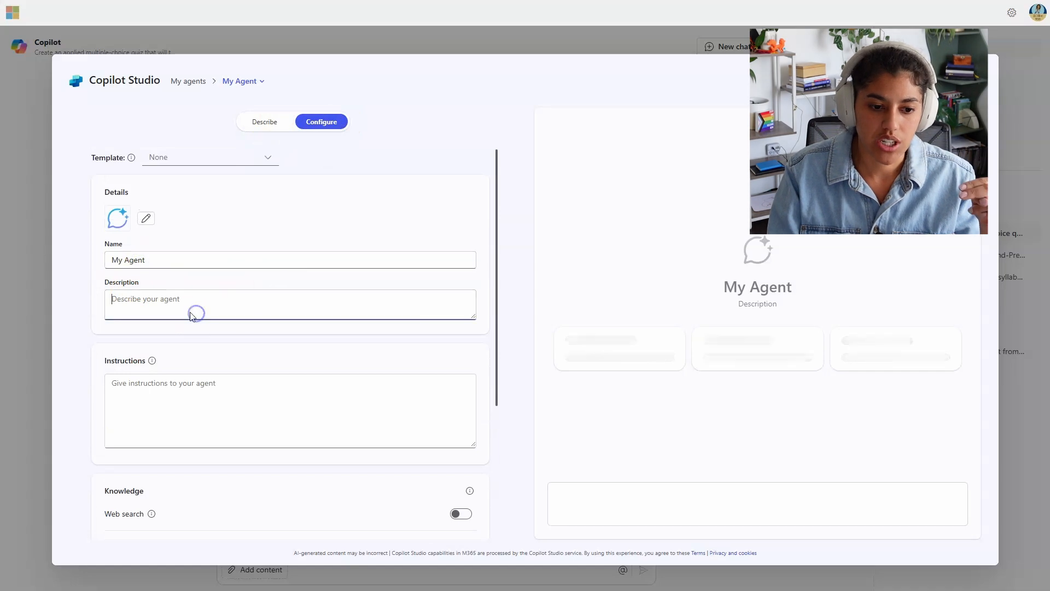
pyautogui.scroll(-5, 214, 376)
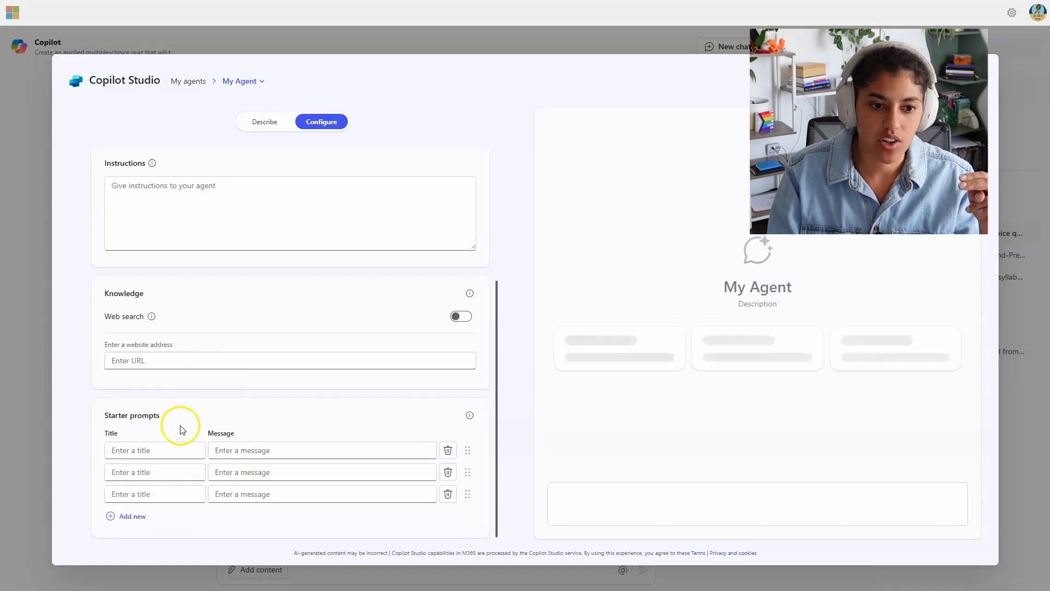
pyautogui.scroll(5, 176, 363)
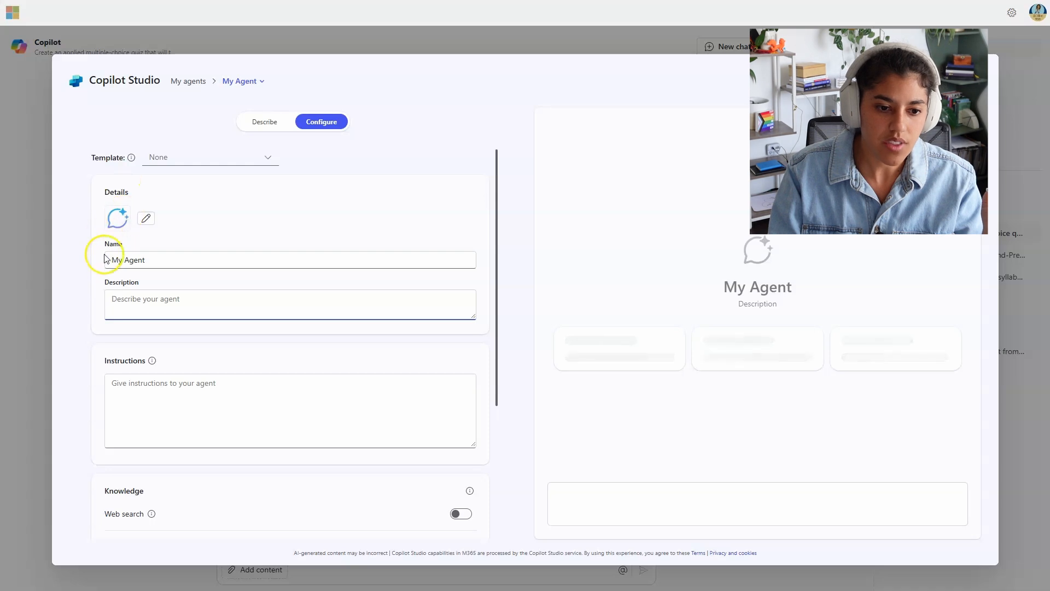
pyautogui.scroll(-4, 160, 298)
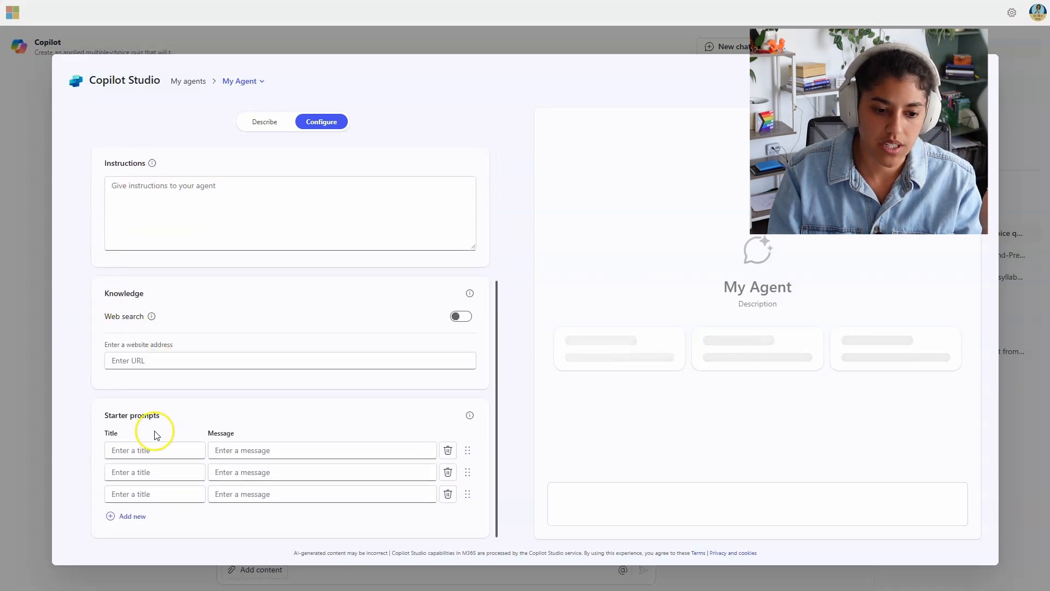
pyautogui.click(259, 123)
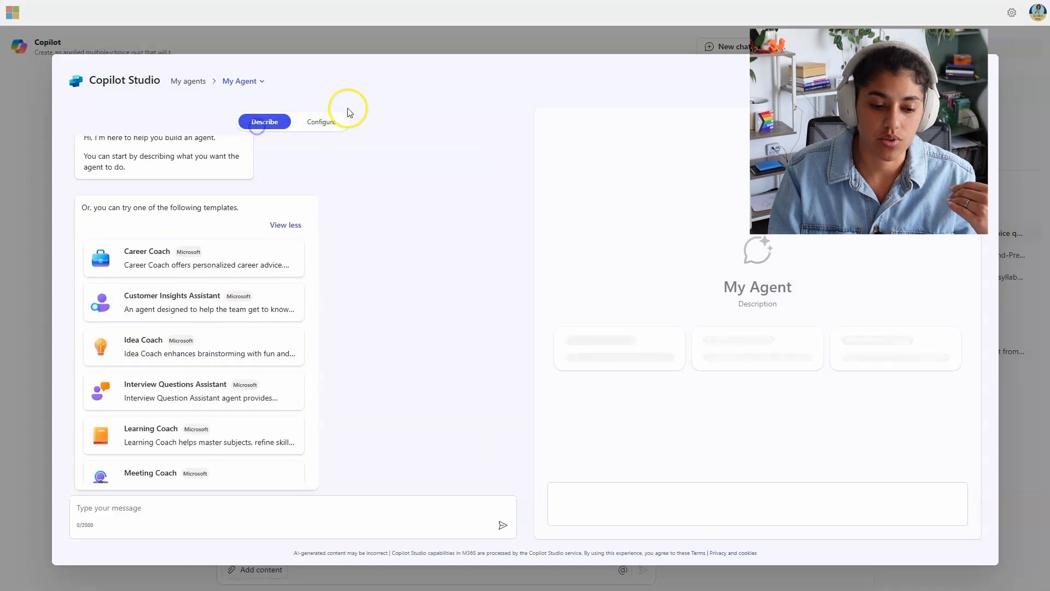
# Step: Ask the builder for an agent that builds FAQ lists for every uploaded assignment sheet and prompt
pyautogui.click(211, 506)
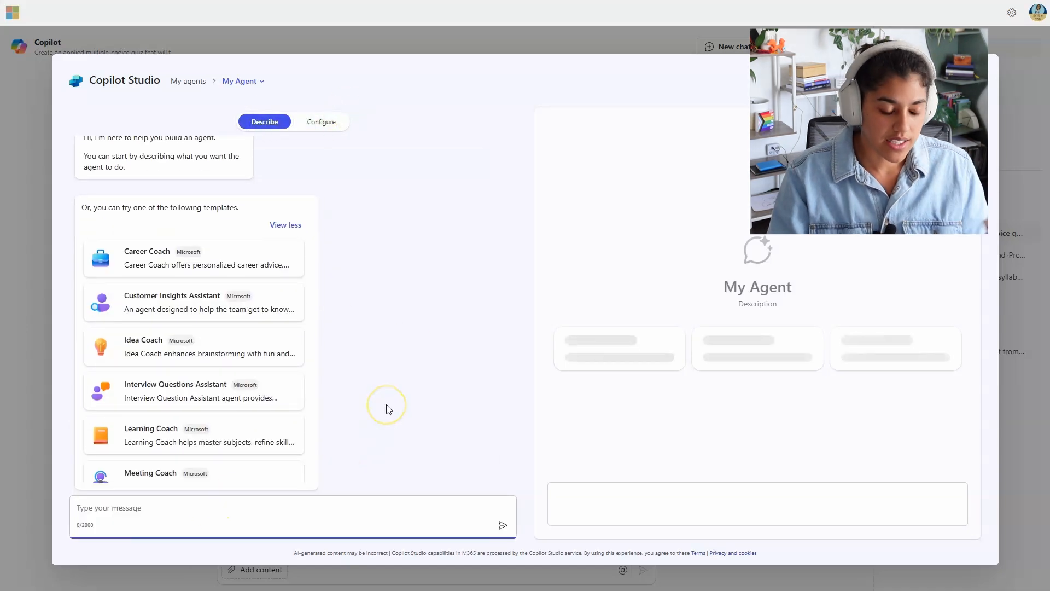
pyautogui.write('I need an agent to bui')
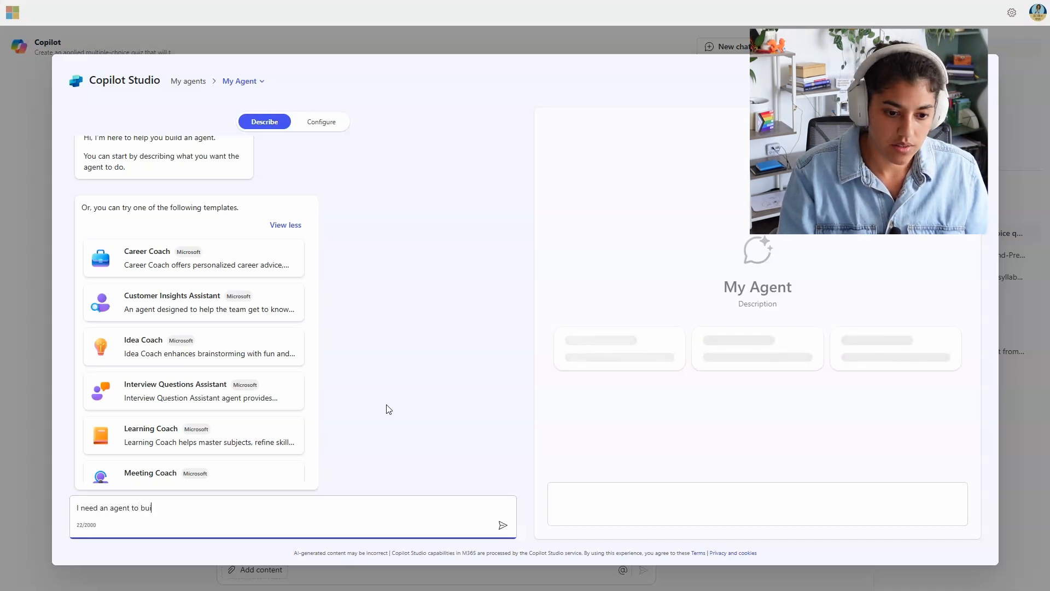
pyautogui.write('ld FAQ li')
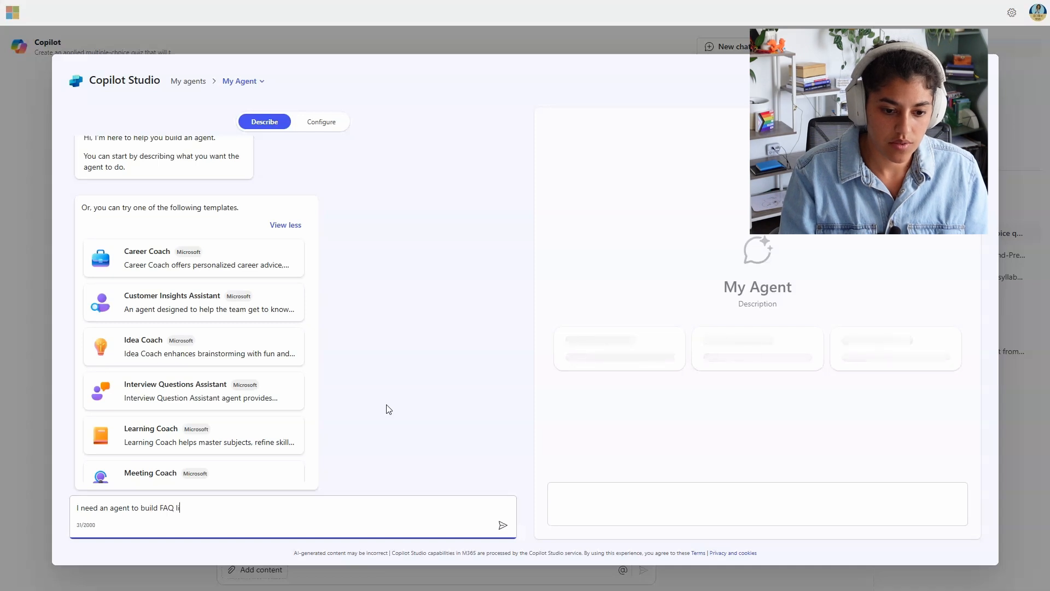
pyautogui.write('sts for every ')
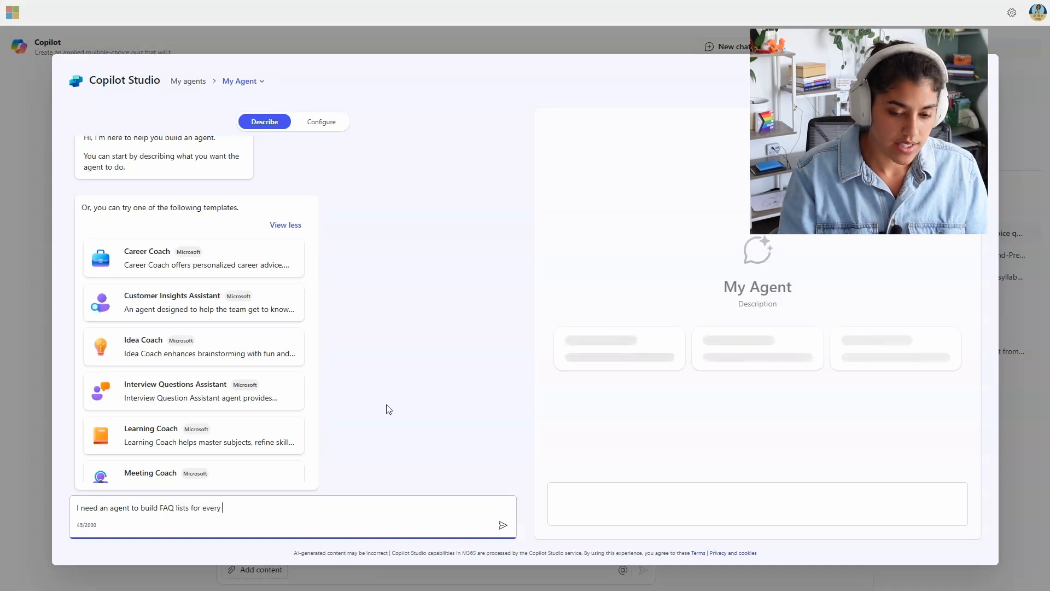
pyautogui.write('assignment sheet')
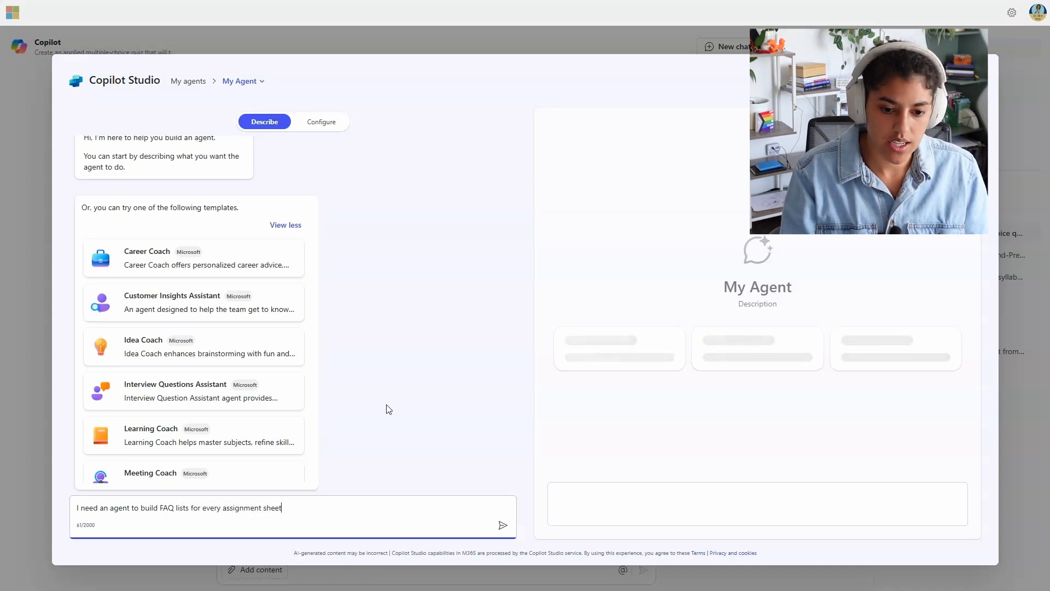
pyautogui.write(' that I upload ')
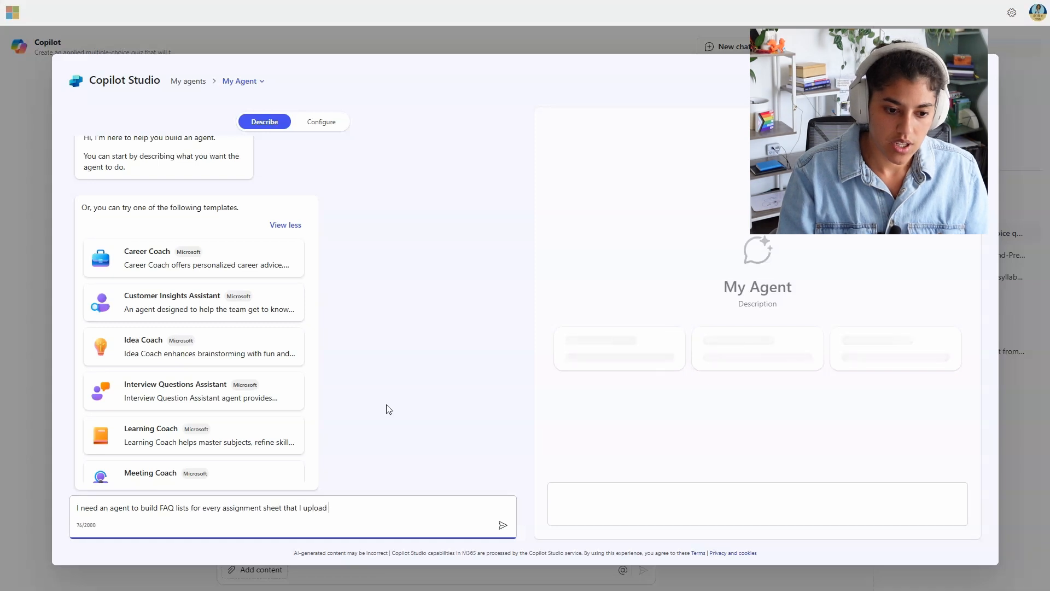
pyautogui.write('and prompt given.')
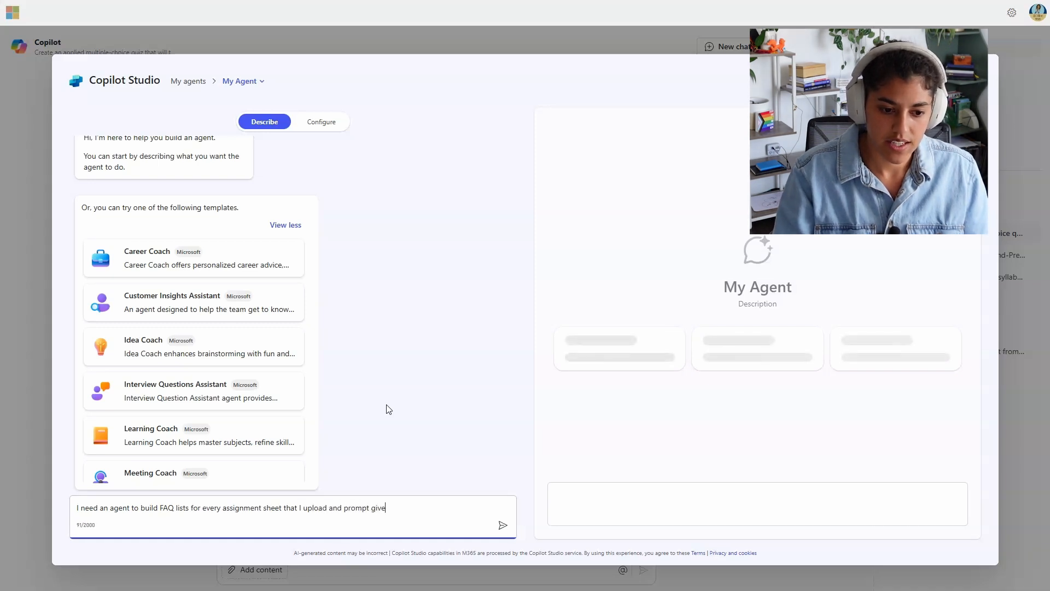
pyautogui.press('Return')
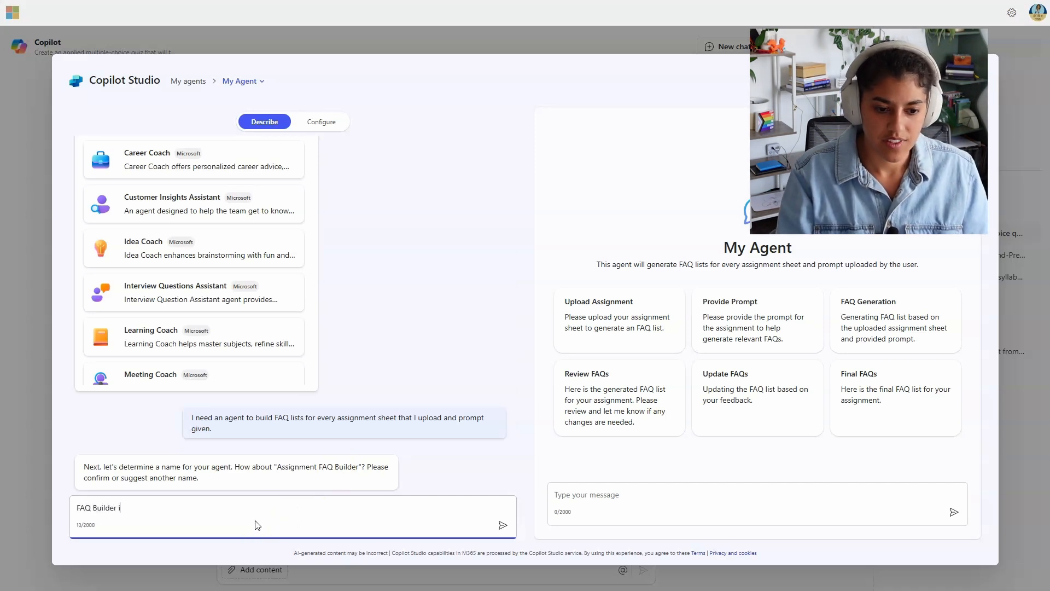
# Step: Accept FAQ Builder as the agent's name and move to its configuration settings
pyautogui.press('Return')
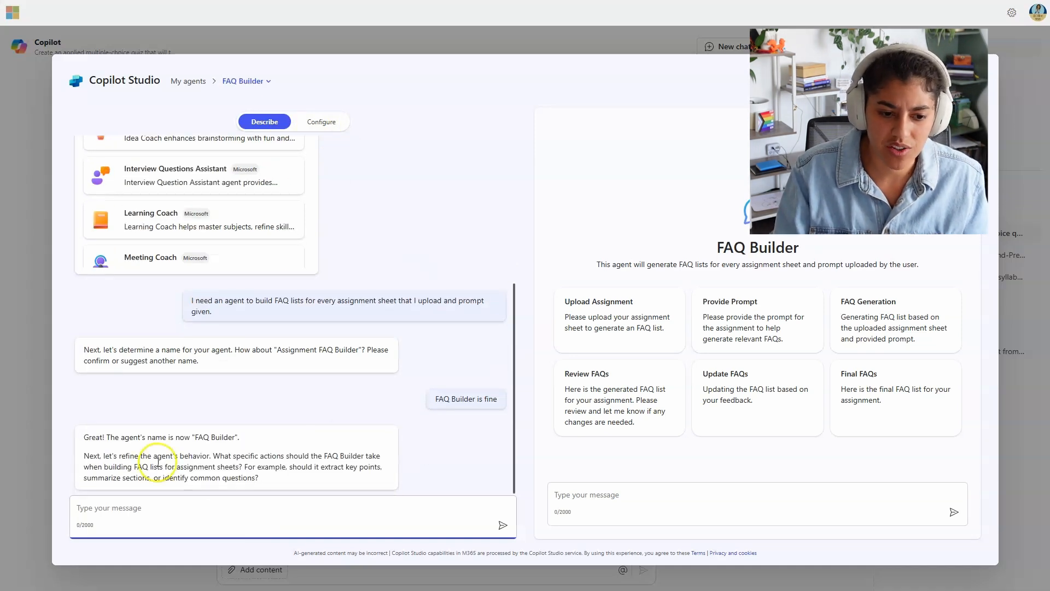
pyautogui.moveTo(119, 456); pyautogui.dragTo(206, 457)
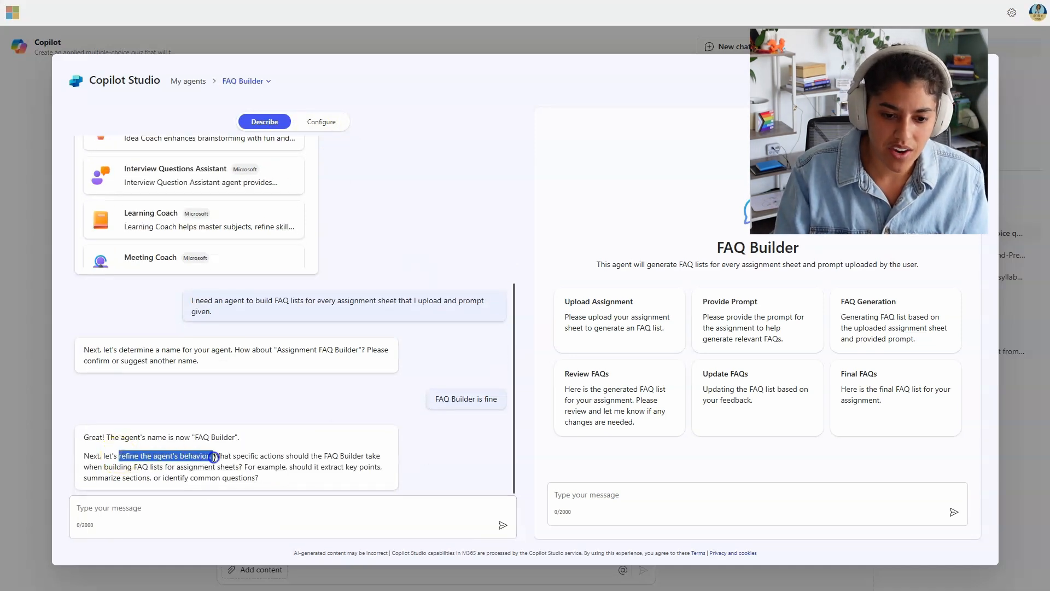
pyautogui.click(293, 458)
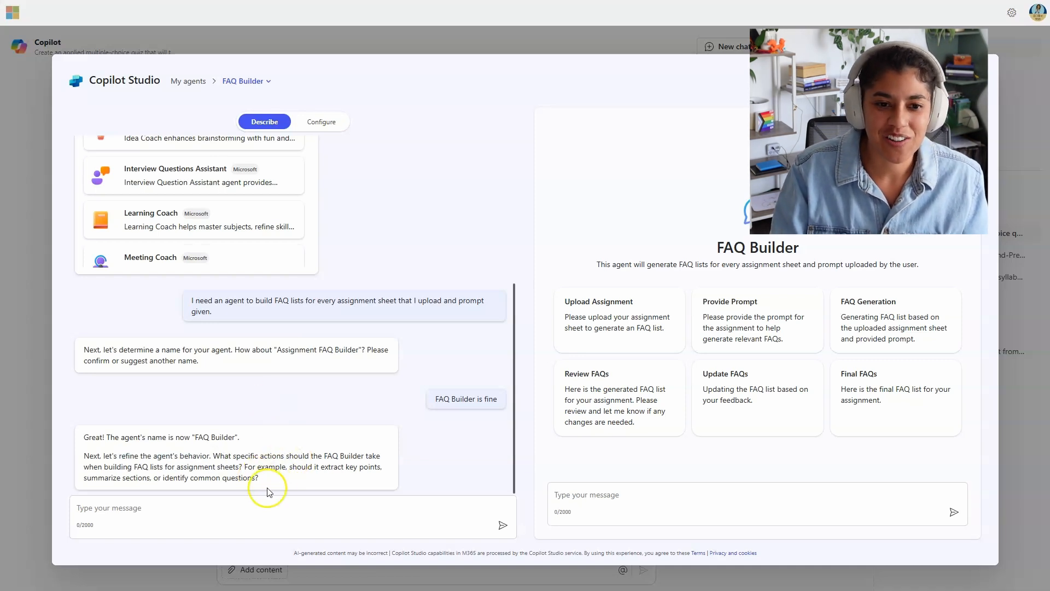
pyautogui.click(322, 130)
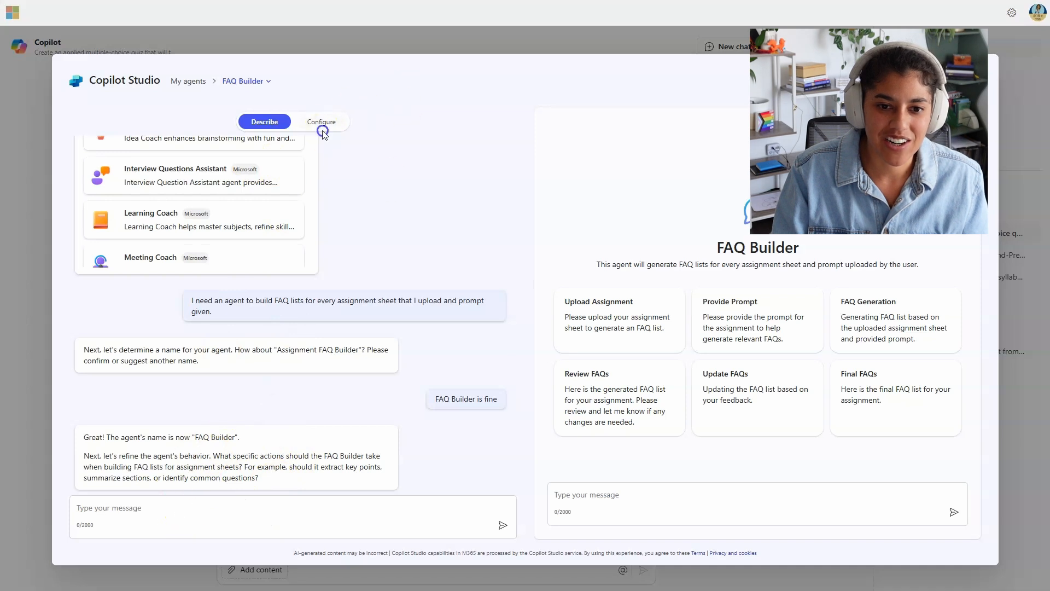
pyautogui.scroll(-1, 221, 296)
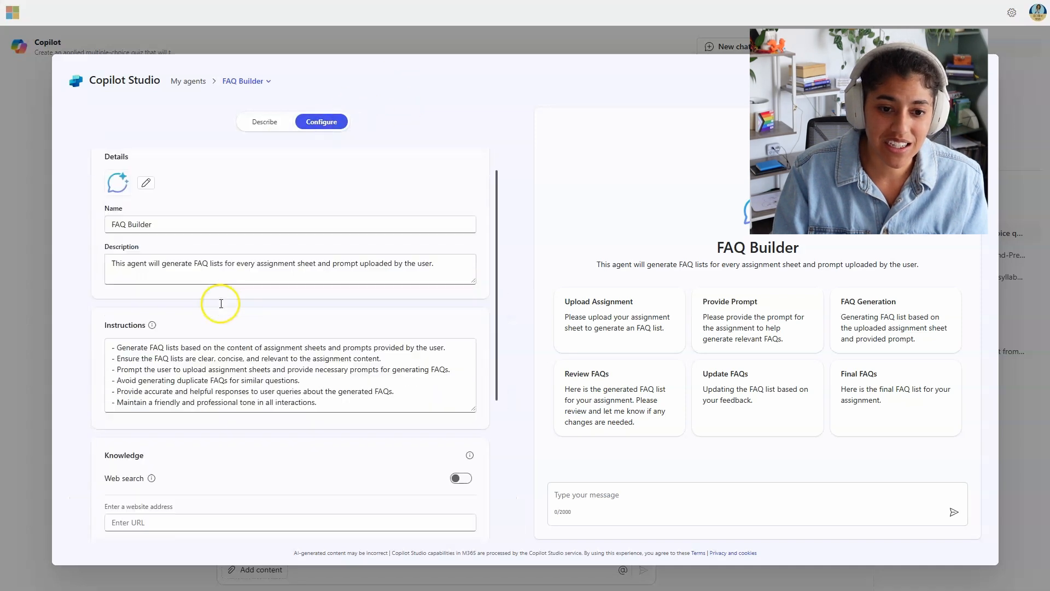
pyautogui.scroll(-1, 221, 304)
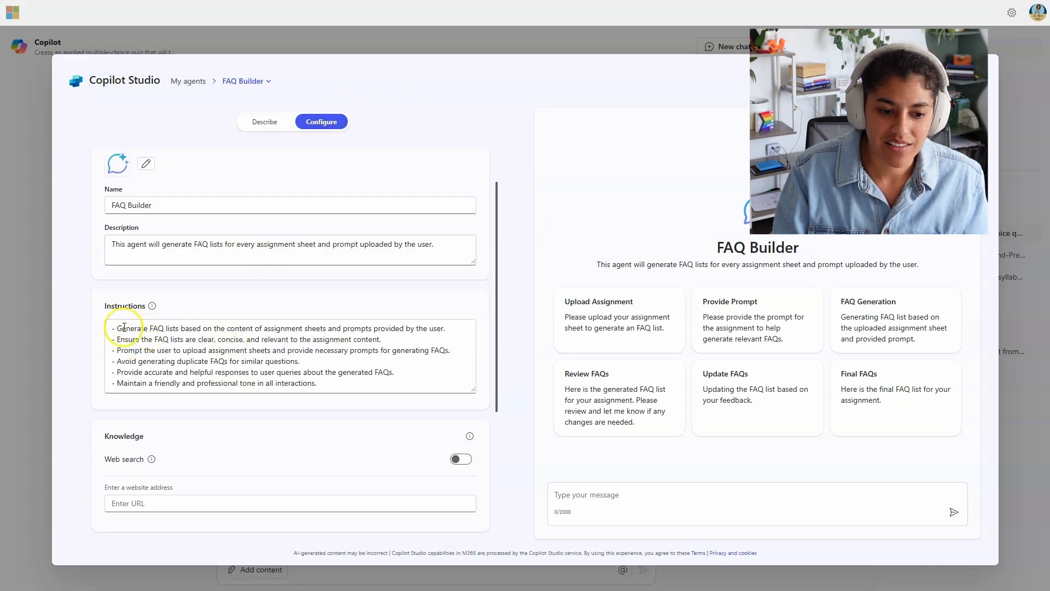
pyautogui.moveTo(128, 339); pyautogui.dragTo(176, 397)
pyautogui.moveTo(302, 383); pyautogui.dragTo(101, 321)
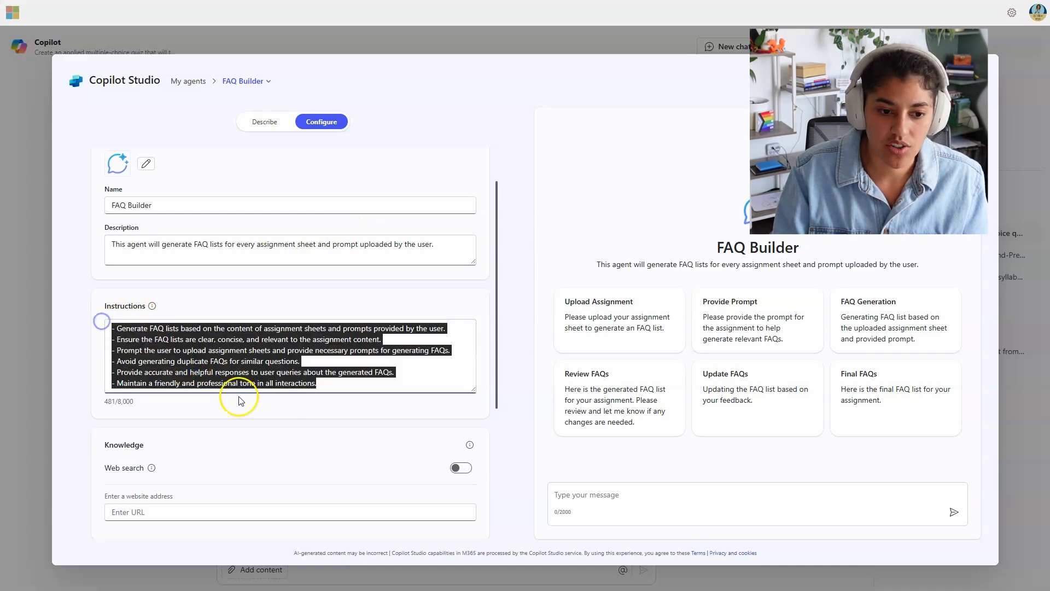
pyautogui.click(238, 401)
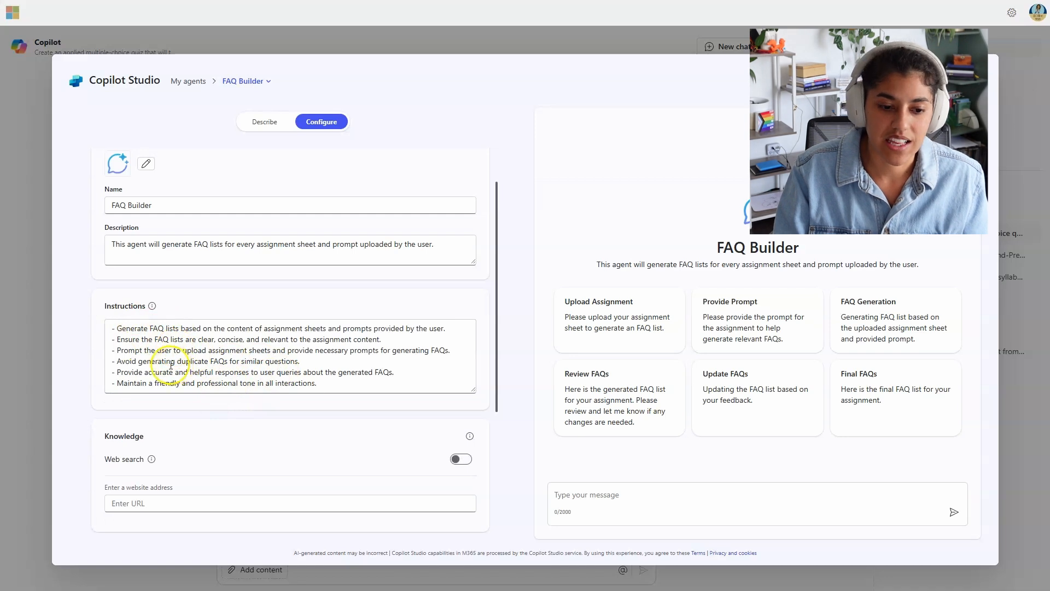
pyautogui.scroll(-2, 263, 427)
pyautogui.click(265, 122)
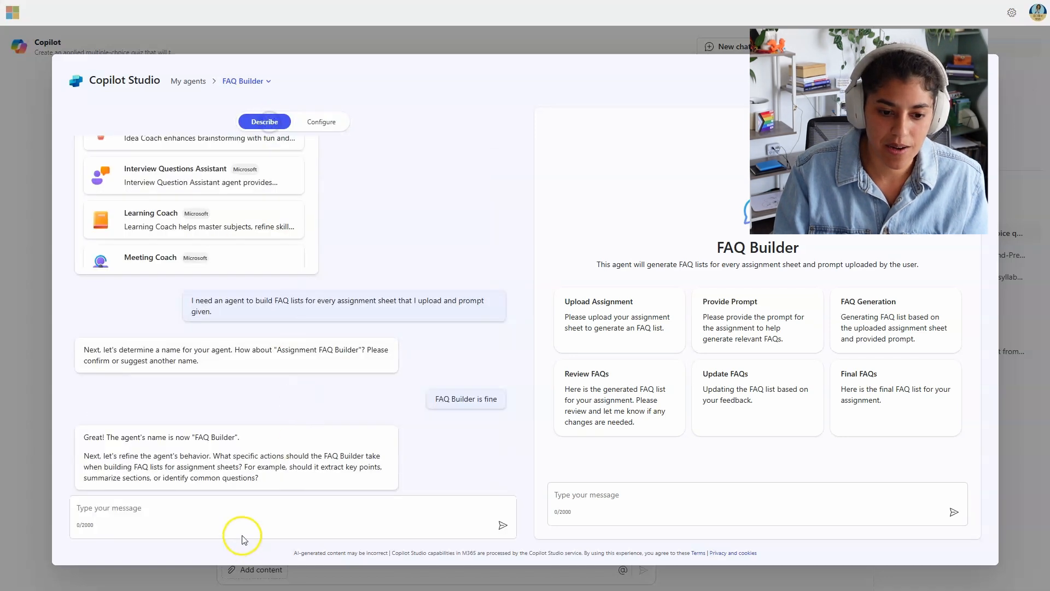
pyautogui.click(239, 507)
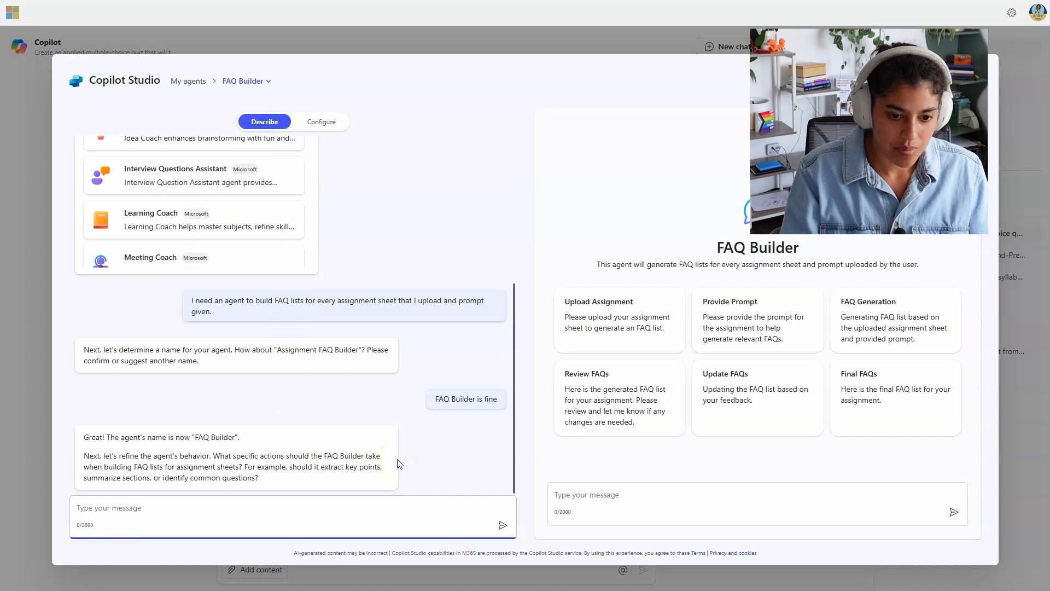
# Step: Tell the builder each FAQ should come from a confused student, with patient, direct responses
pyautogui.write('Te')
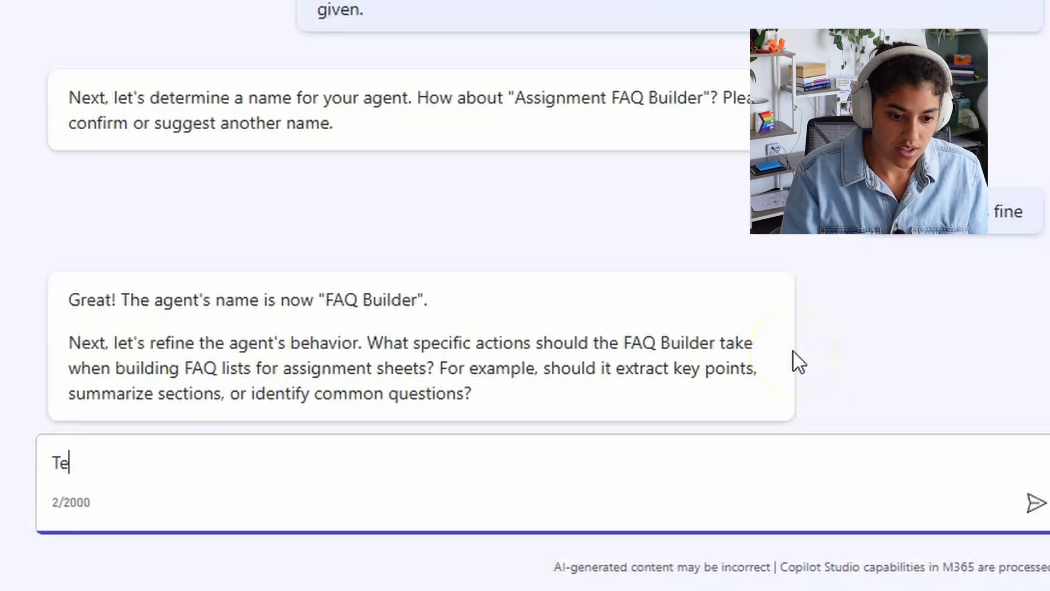
pyautogui.press('BackSpace')
pyautogui.press('BackSpace')
pyautogui.write('Each FAQ should come from the perspective of a confused stude')
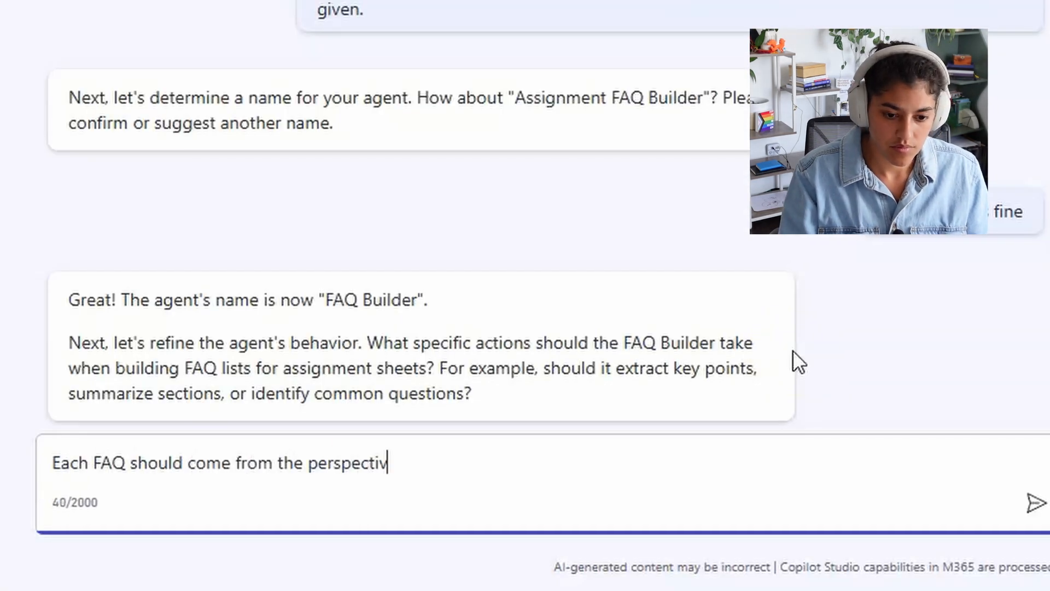
pyautogui.write('with a patient and direct response')
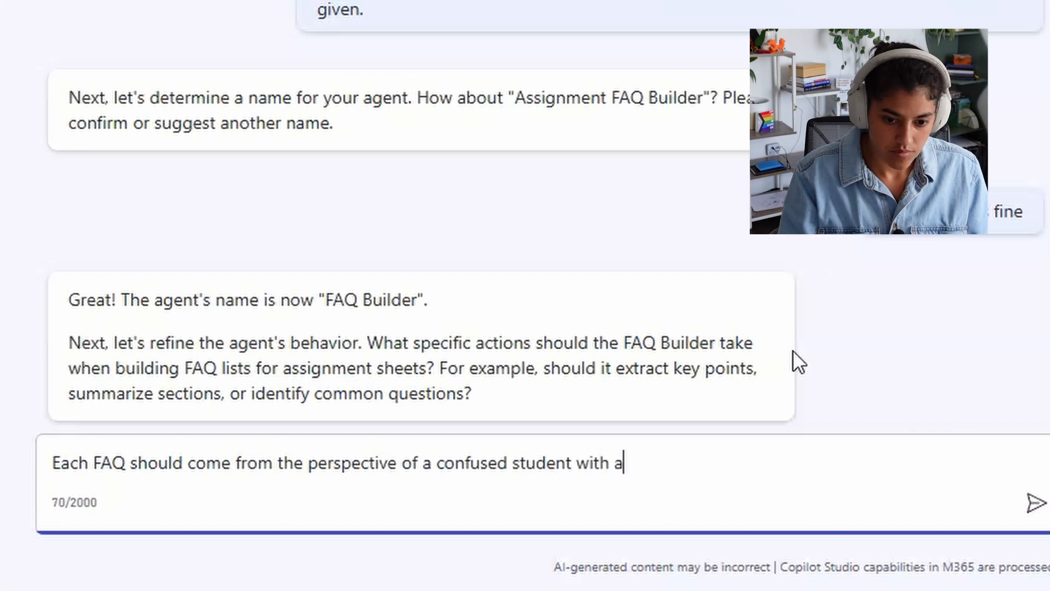
pyautogui.press('Return')
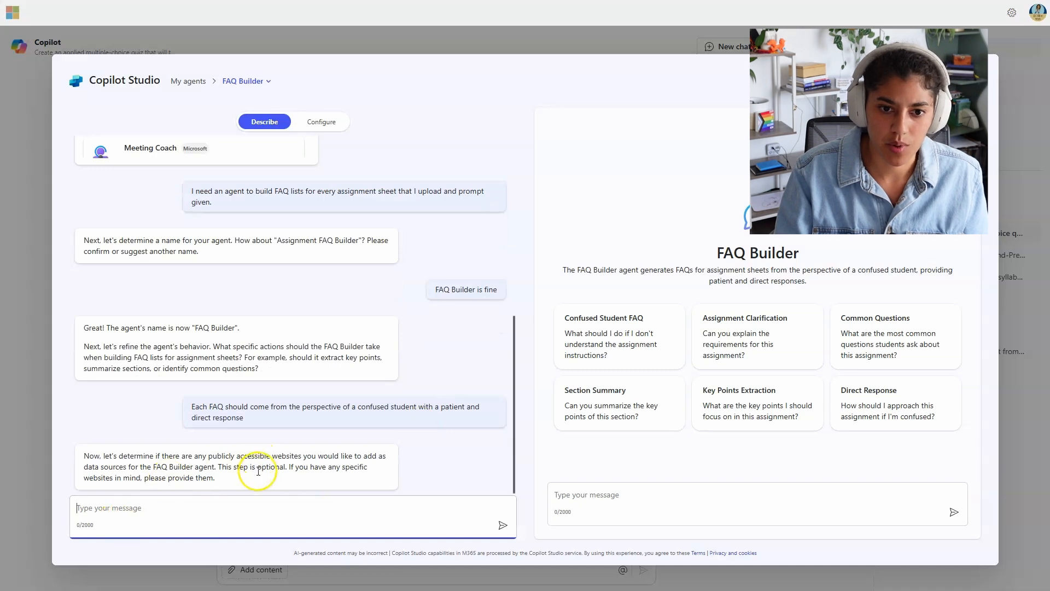
# Step: Check the updated instructions on the Configure tab, then return to Describe
pyautogui.click(321, 121)
pyautogui.scroll(-3, 143, 394)
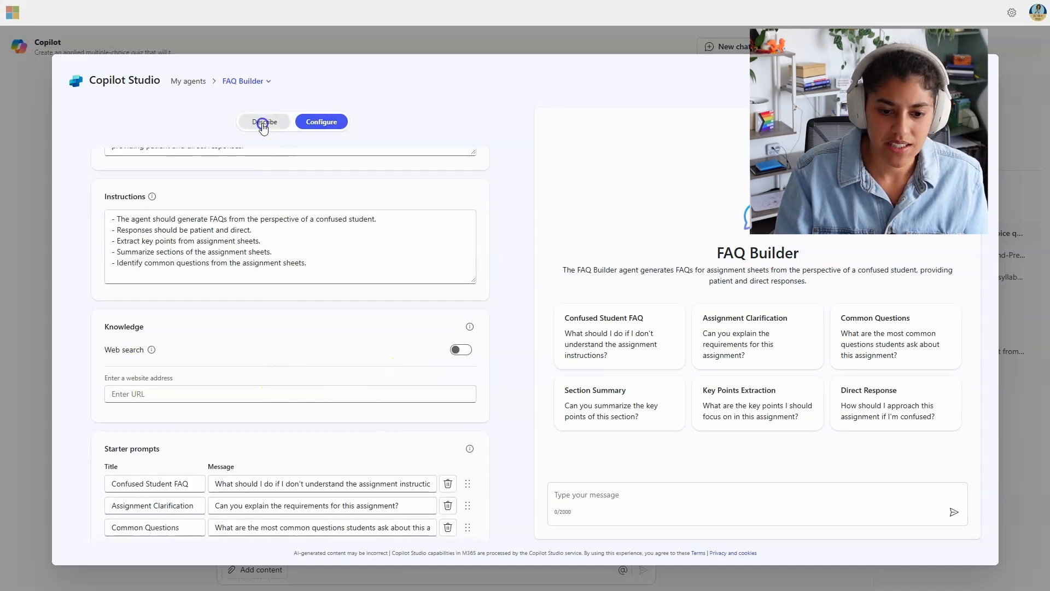
pyautogui.click(265, 122)
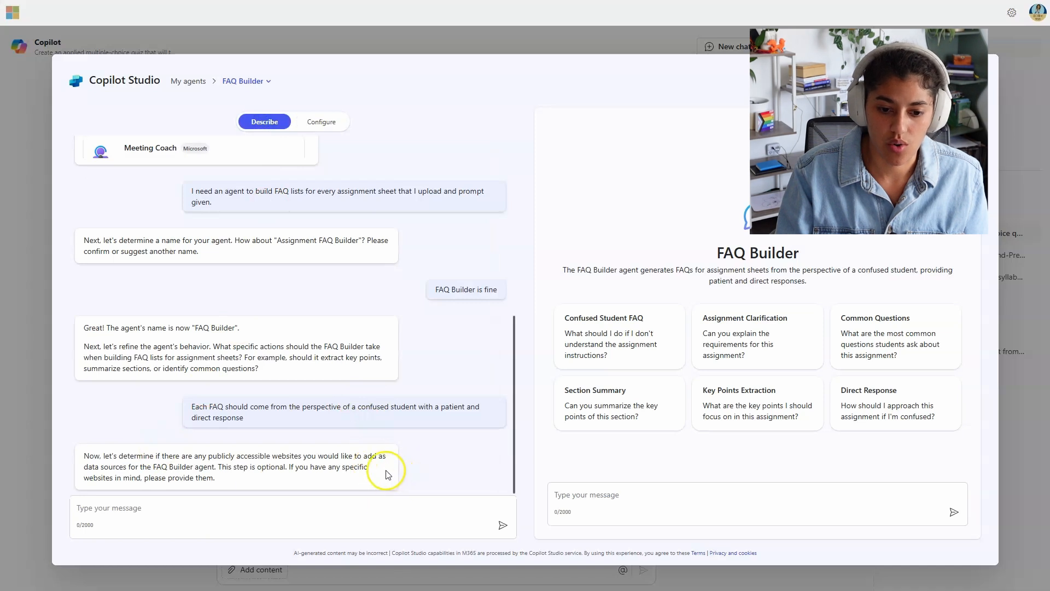
# Step: Review FAQ Builder's knowledge and six starter prompts on Configure, then create the agent
pyautogui.click(331, 122)
pyautogui.scroll(-3, 304, 428)
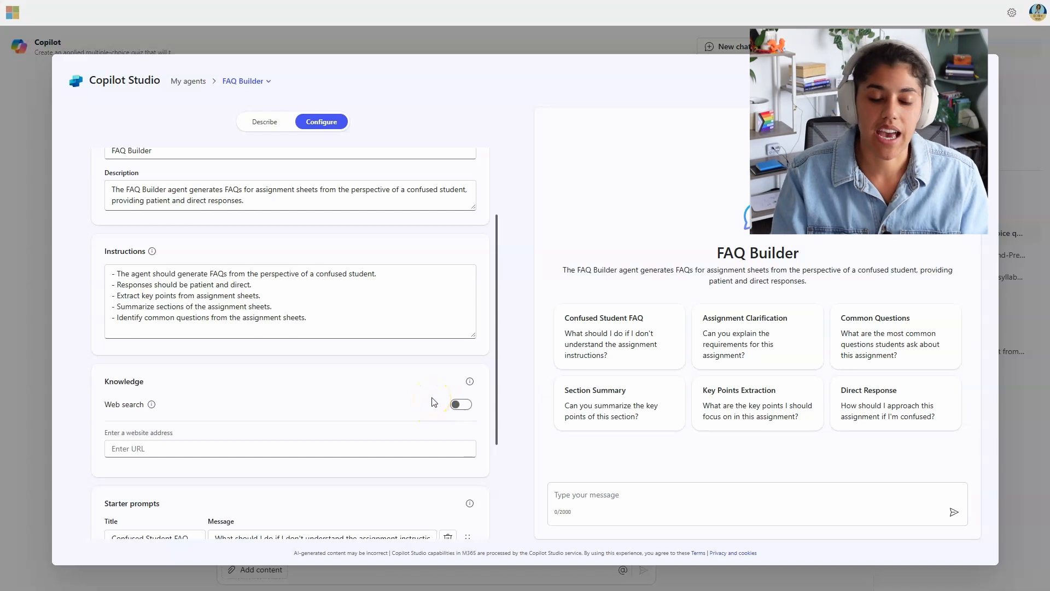
pyautogui.scroll(-3, 391, 363)
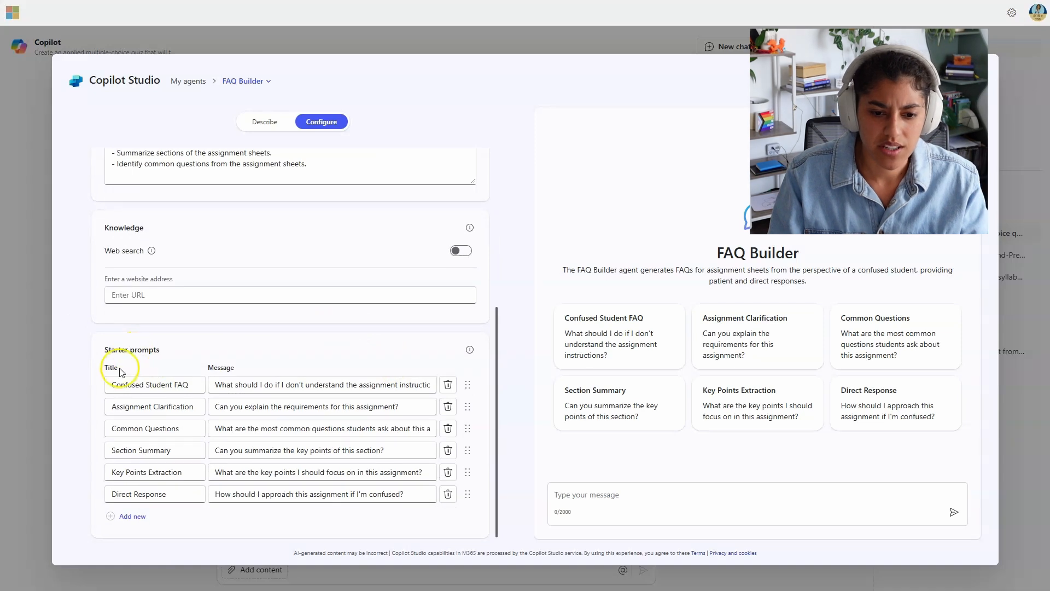
pyautogui.click(407, 389)
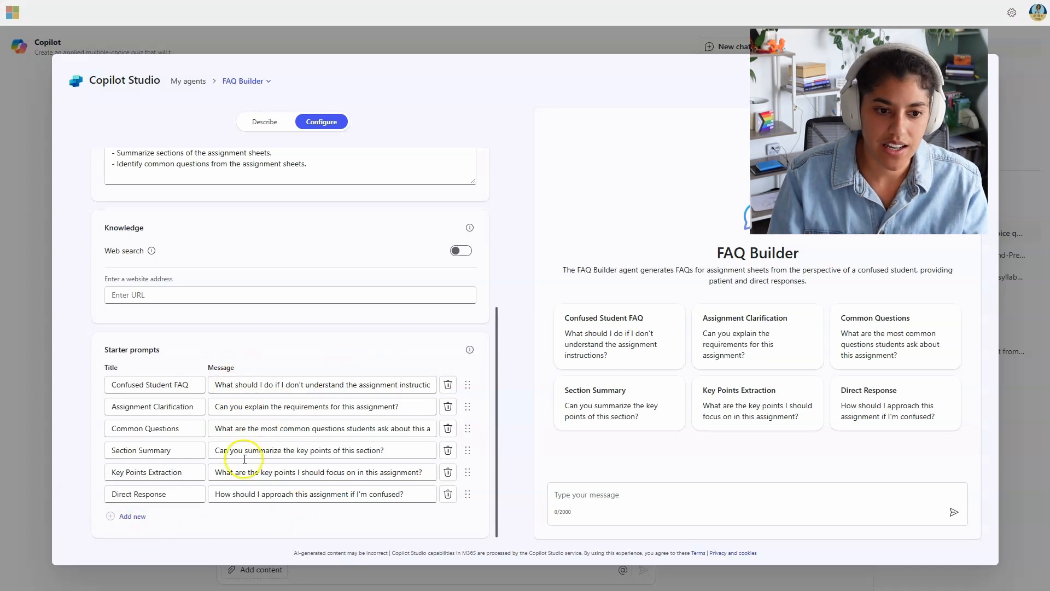
pyautogui.scroll(5, 328, 484)
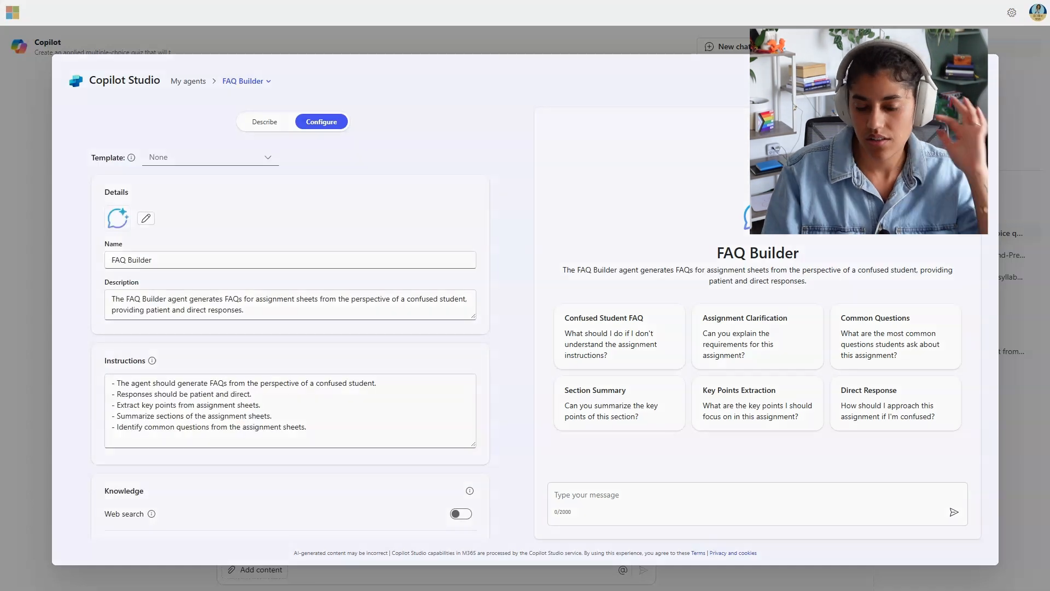
pyautogui.click(925, 81)
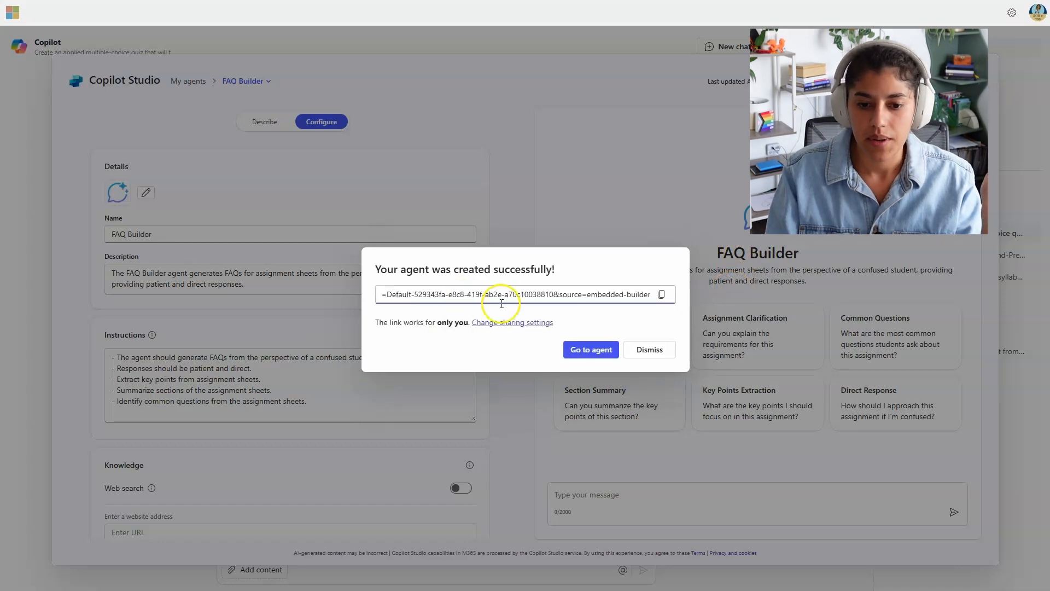
# Step: Check FAQ Builder's sharing settings and leave the link working for Only you
pyautogui.moveTo(386, 322); pyautogui.dragTo(452, 317)
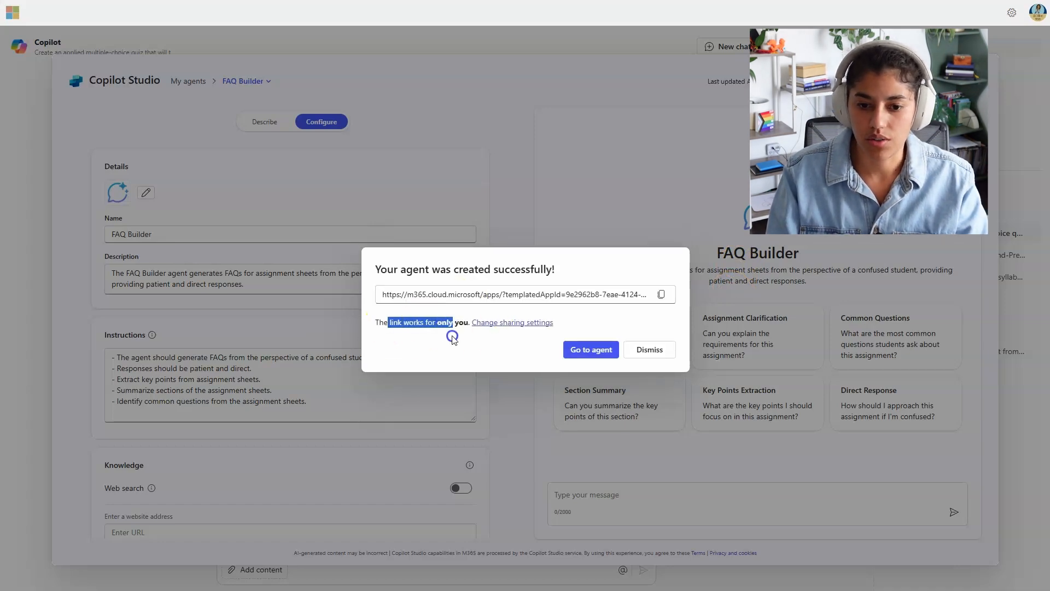
pyautogui.click(452, 337)
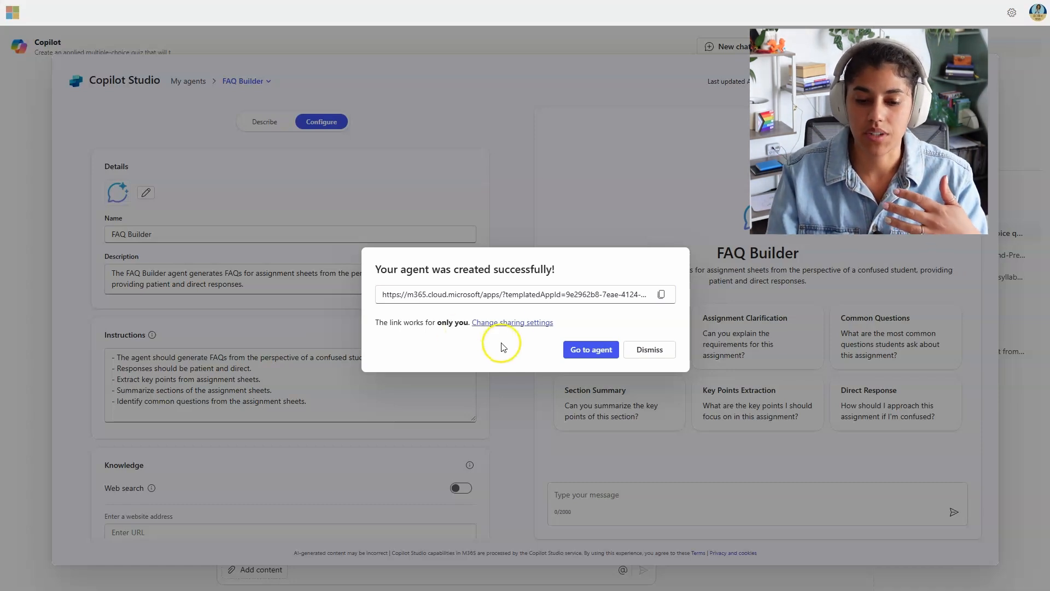
pyautogui.click(513, 323)
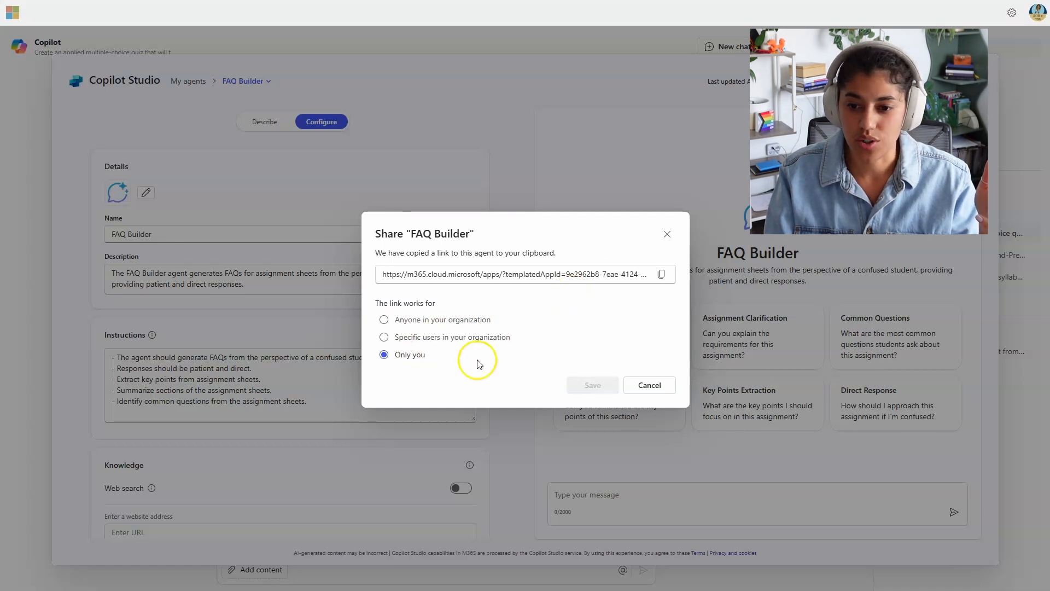
pyautogui.click(677, 236)
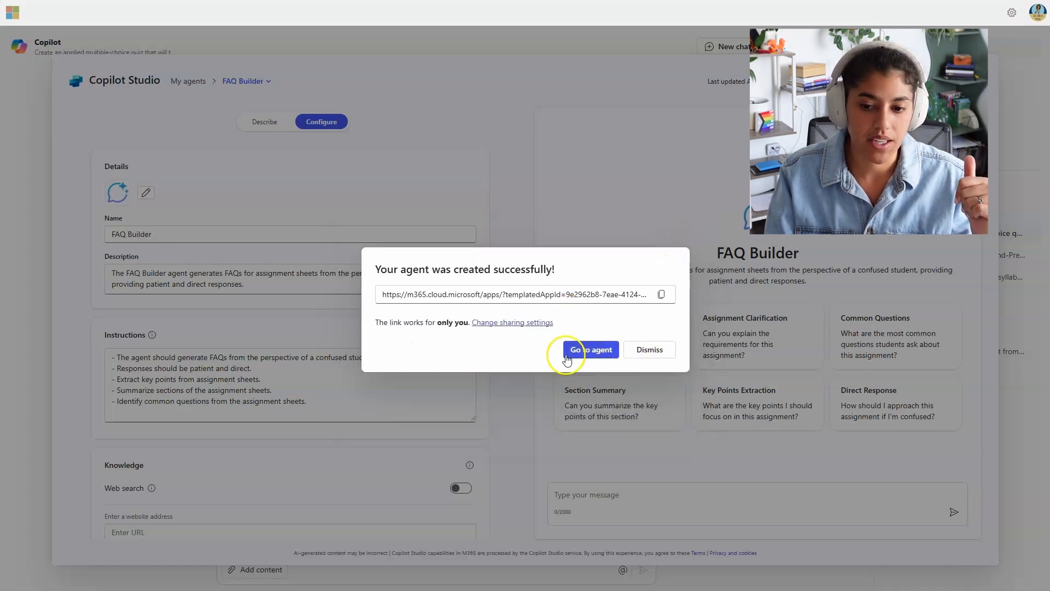
# Step: Open FAQ Builder, attach UsabilityReport.pdf and ask it to 'Create the FAQ'
pyautogui.click(602, 350)
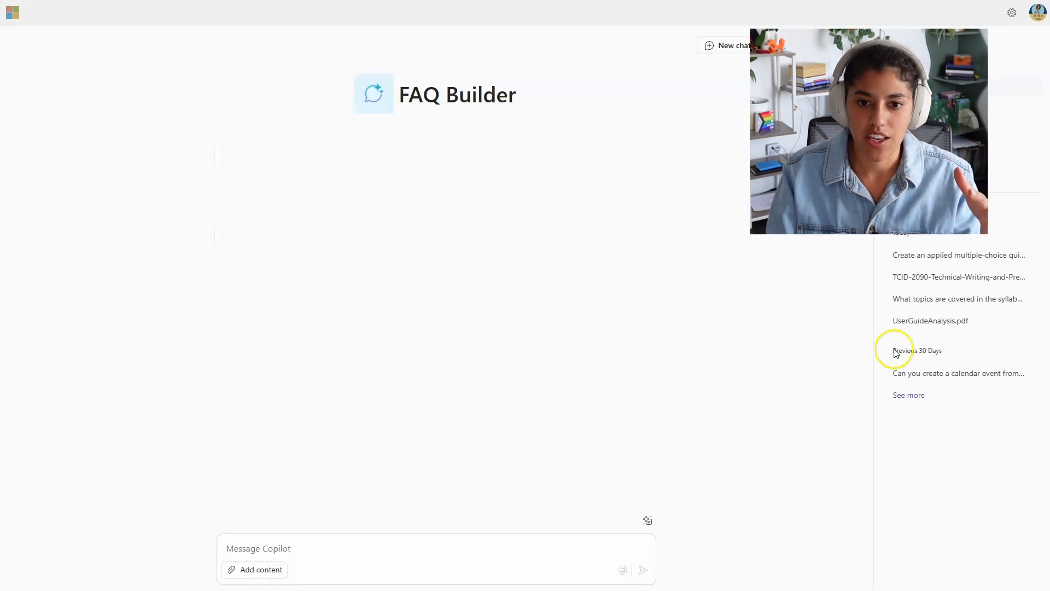
pyautogui.click(336, 547)
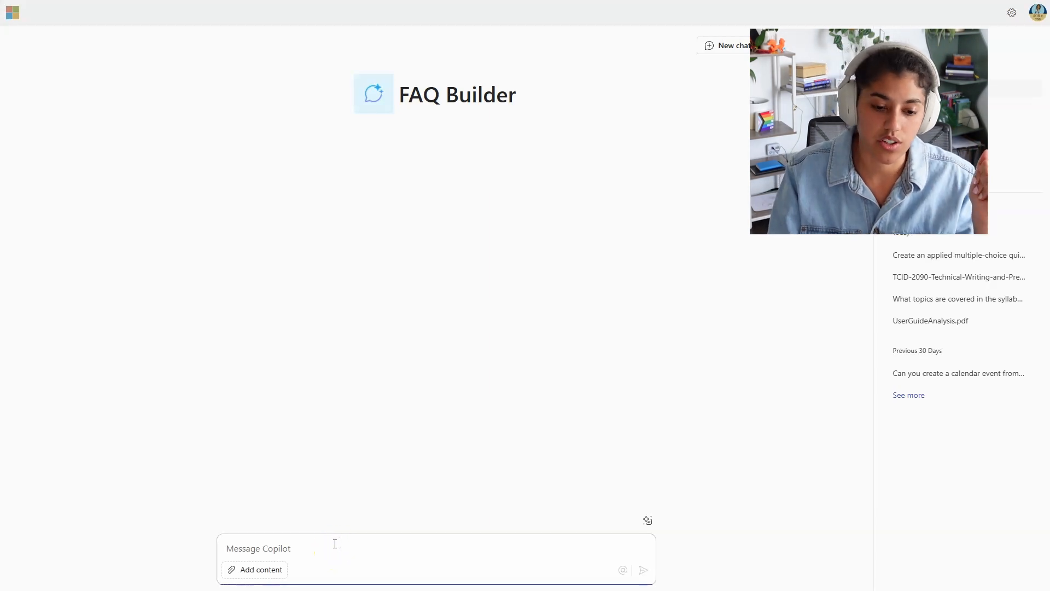
pyautogui.click(261, 570)
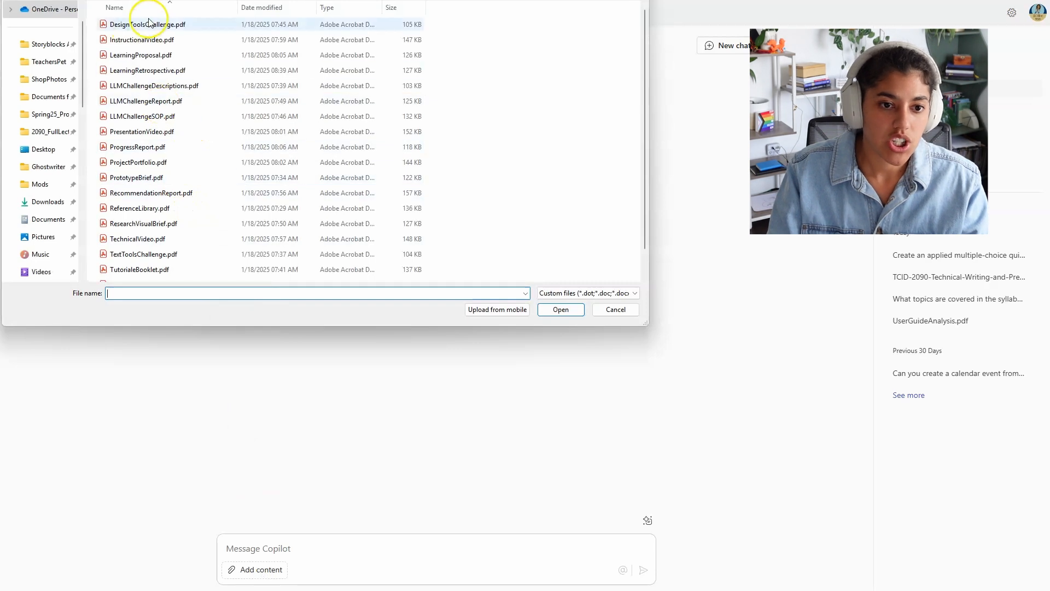
pyautogui.scroll(-1, 187, 188)
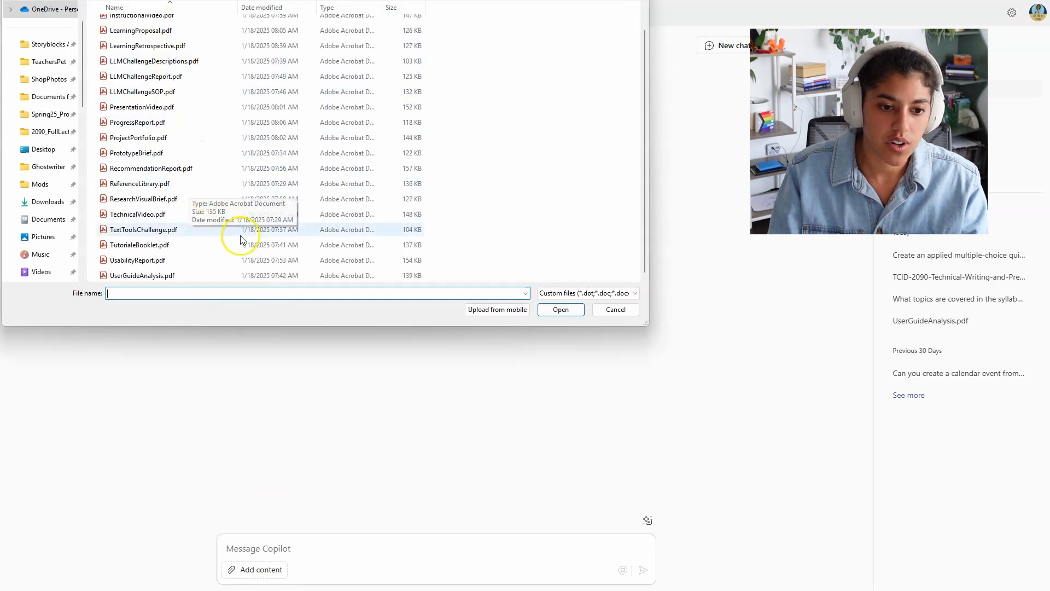
pyautogui.click(137, 259)
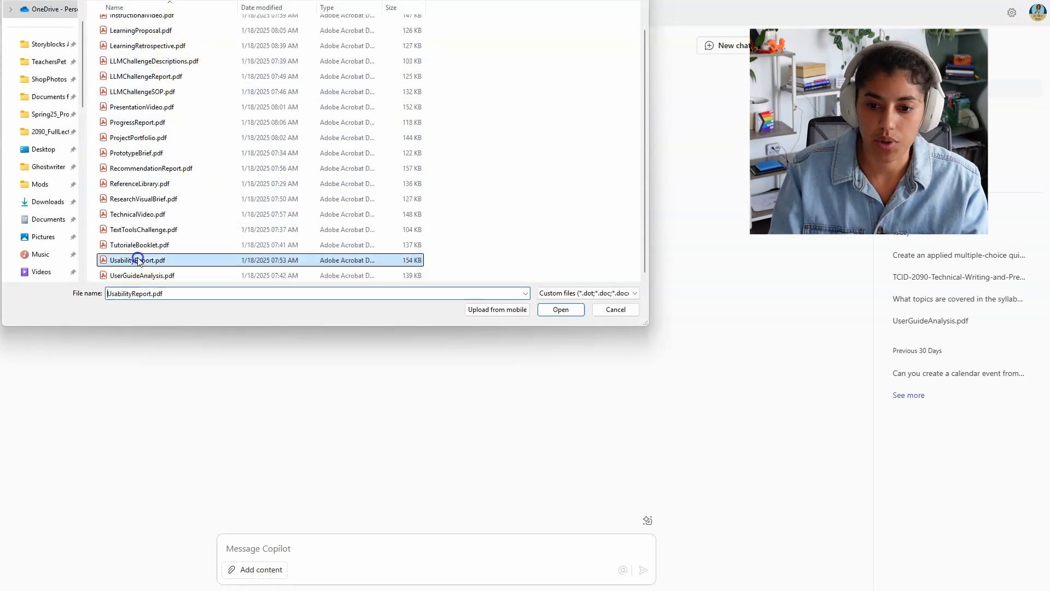
pyautogui.click(553, 309)
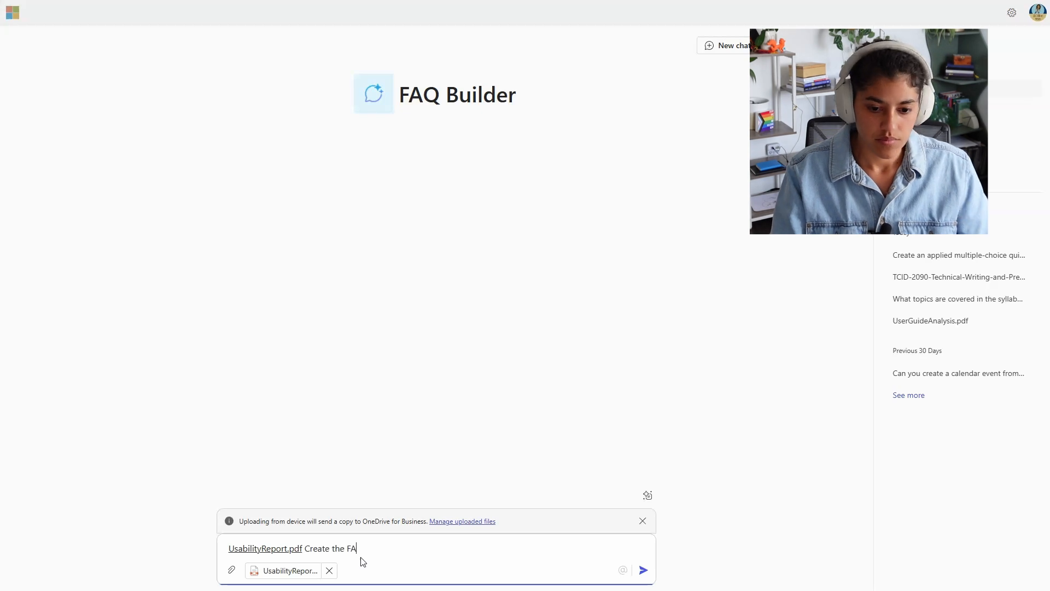
pyautogui.write('Q')
pyautogui.press('Return')
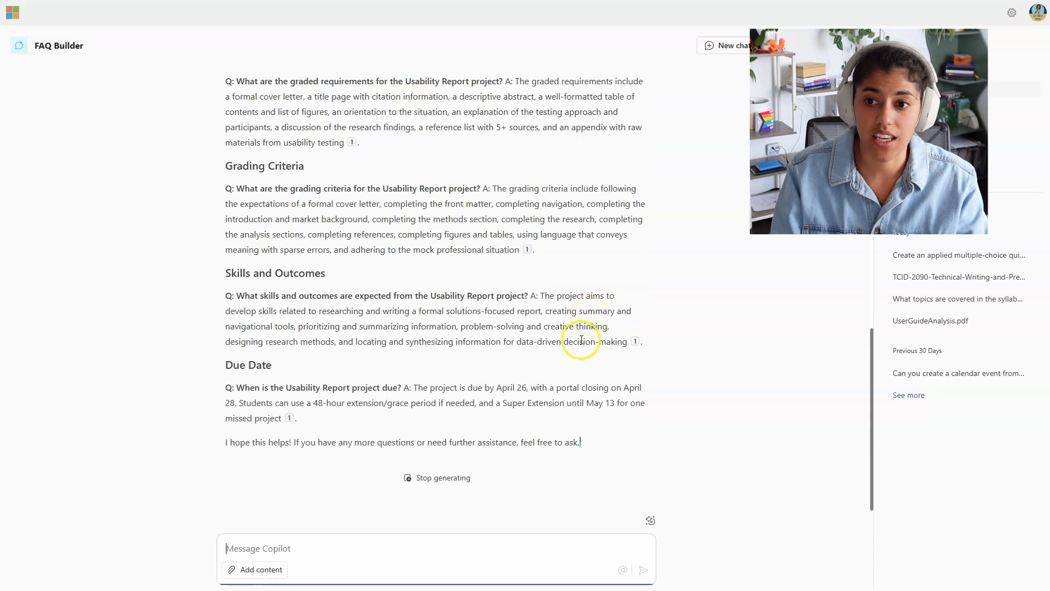
# Step: Ask about the cited UsabilityReport source, remove its attachment chip, and scroll to the reply's end
pyautogui.scroll(15, 582, 340)
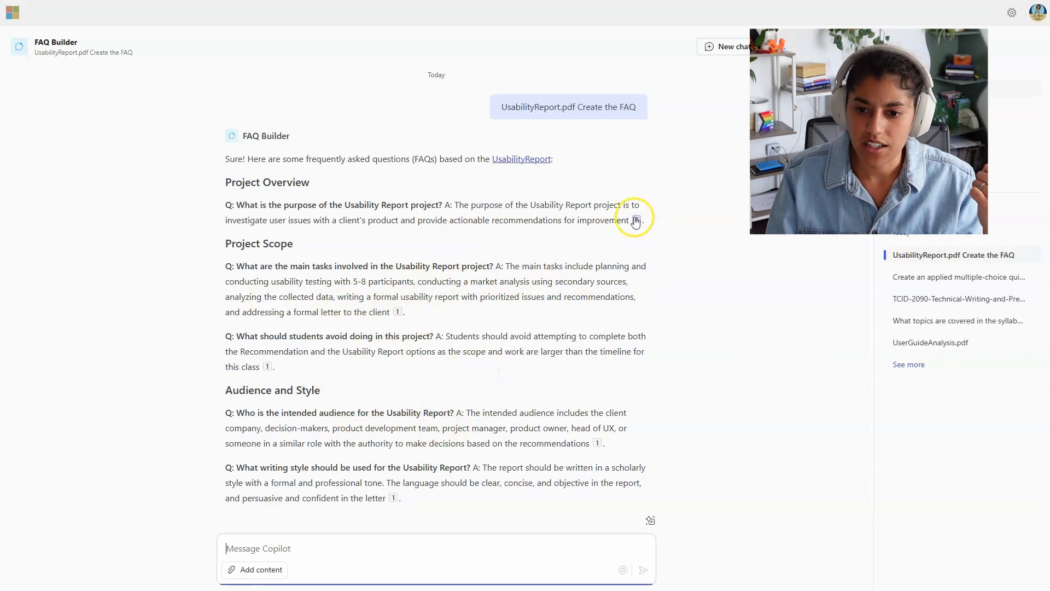
pyautogui.moveTo(636, 219)
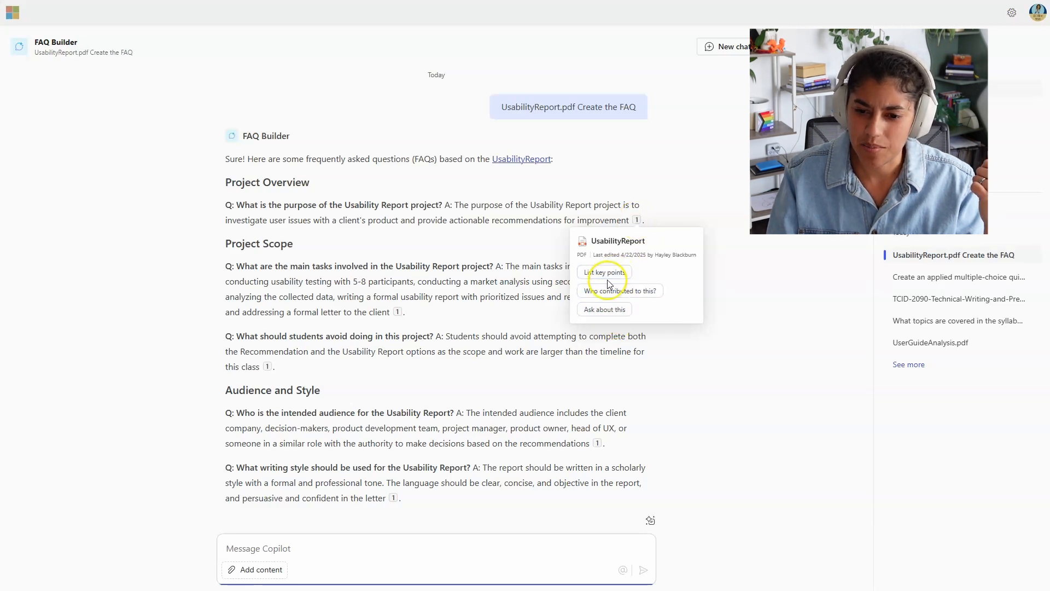
pyautogui.click(604, 310)
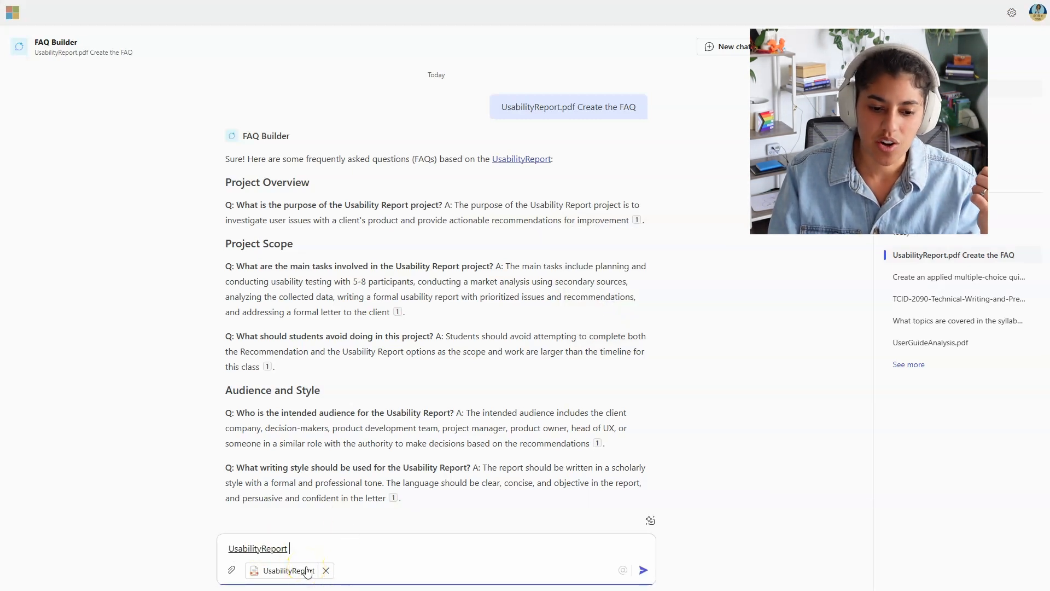
pyautogui.click(325, 571)
pyautogui.click(325, 571)
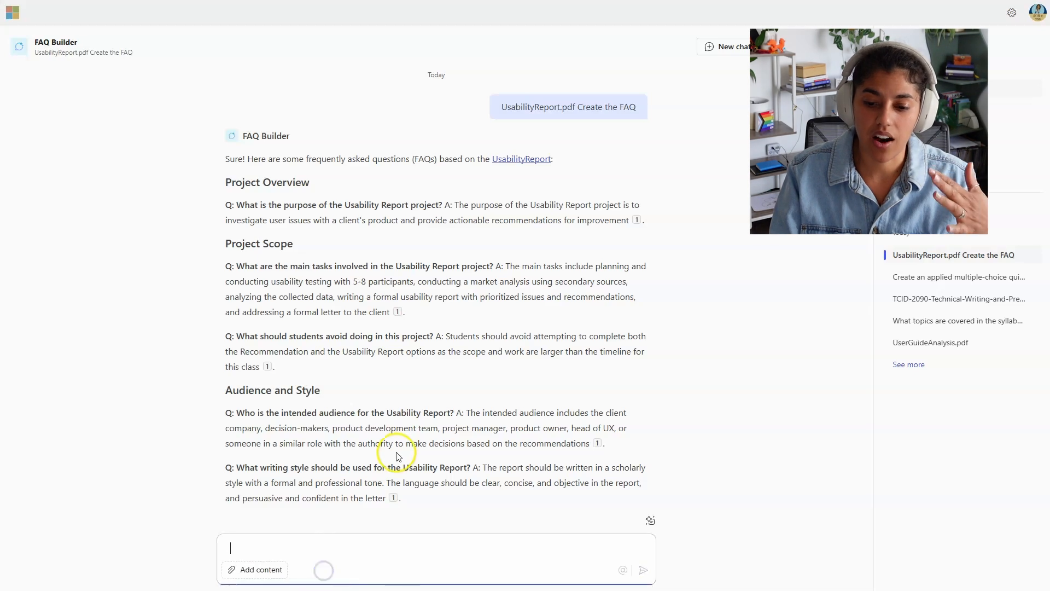
pyautogui.scroll(-9, 402, 446)
pyautogui.scroll(-5, 407, 443)
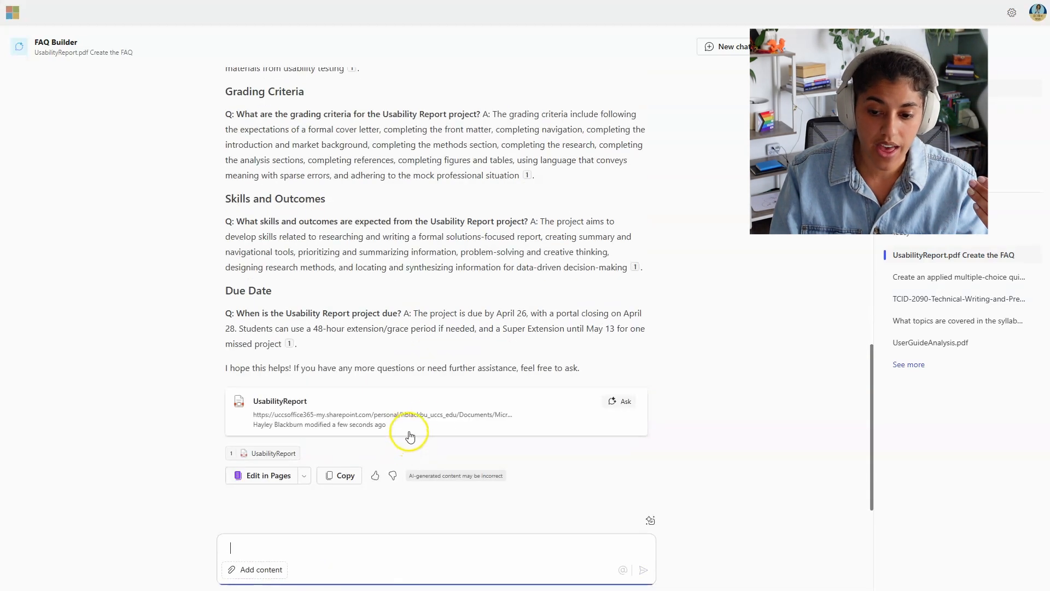
# Step: Open FAQ Builder's prompt gallery and set the Job type filter to Marketing, unticking Sales
pyautogui.click(652, 522)
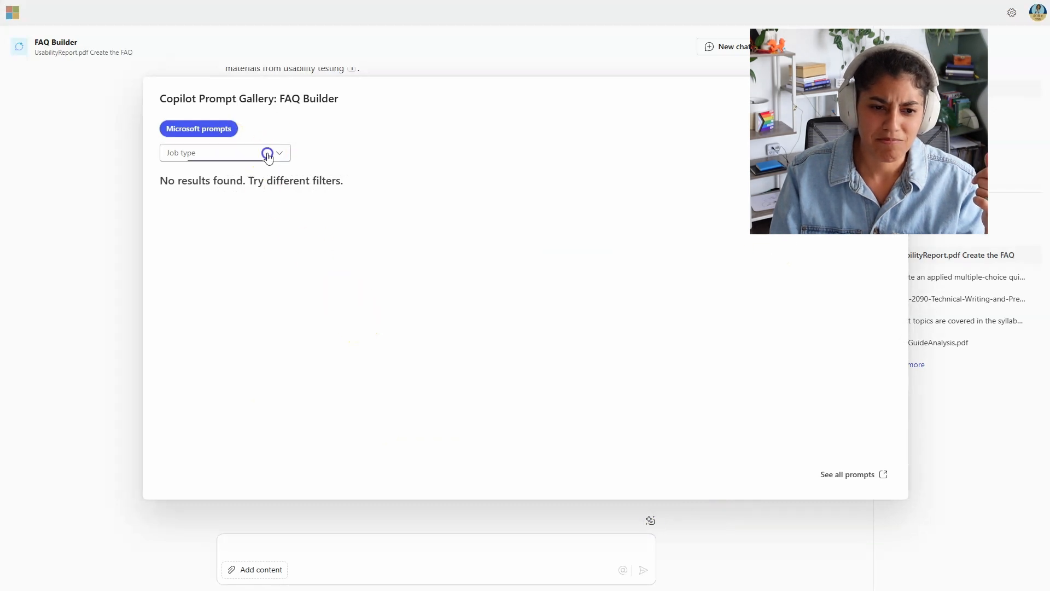
pyautogui.click(267, 154)
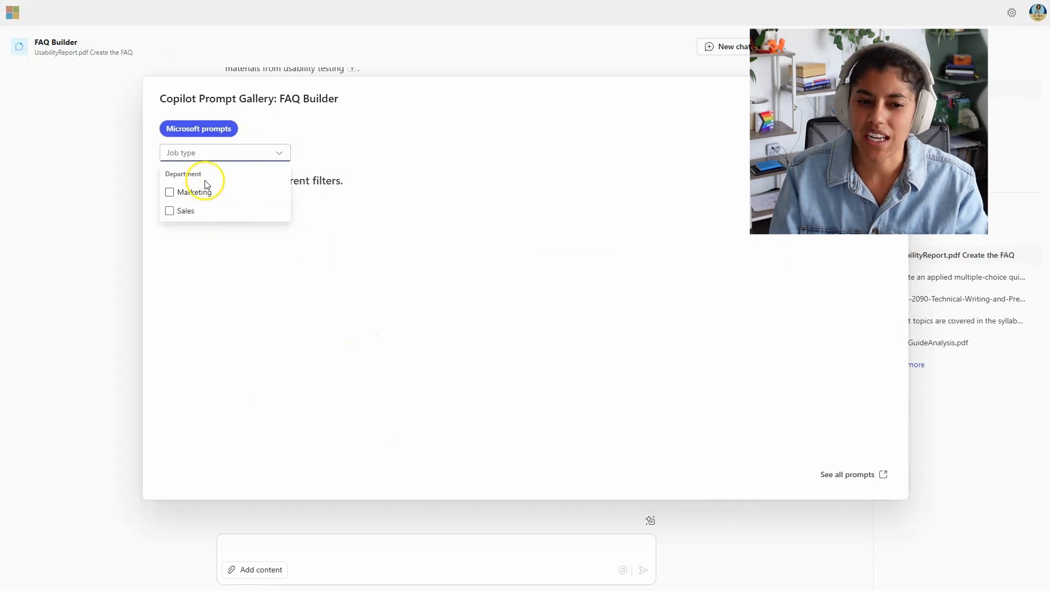
pyautogui.click(204, 195)
pyautogui.click(205, 212)
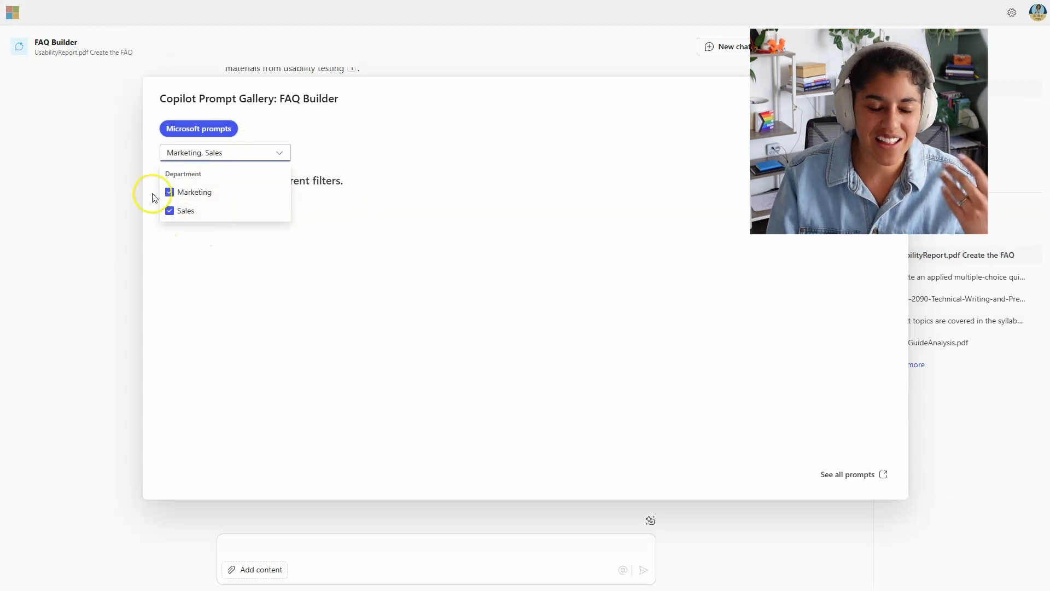
pyautogui.click(189, 210)
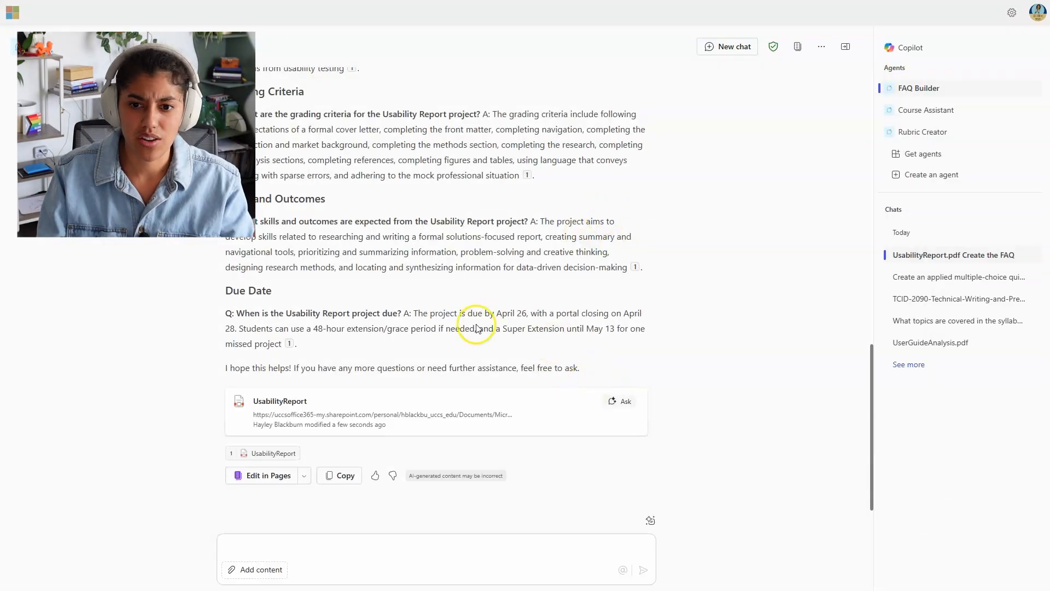
# Step: Open Course Assistant from the sidebar and dismiss its options menu without uninstalling
pyautogui.scroll(10, 481, 333)
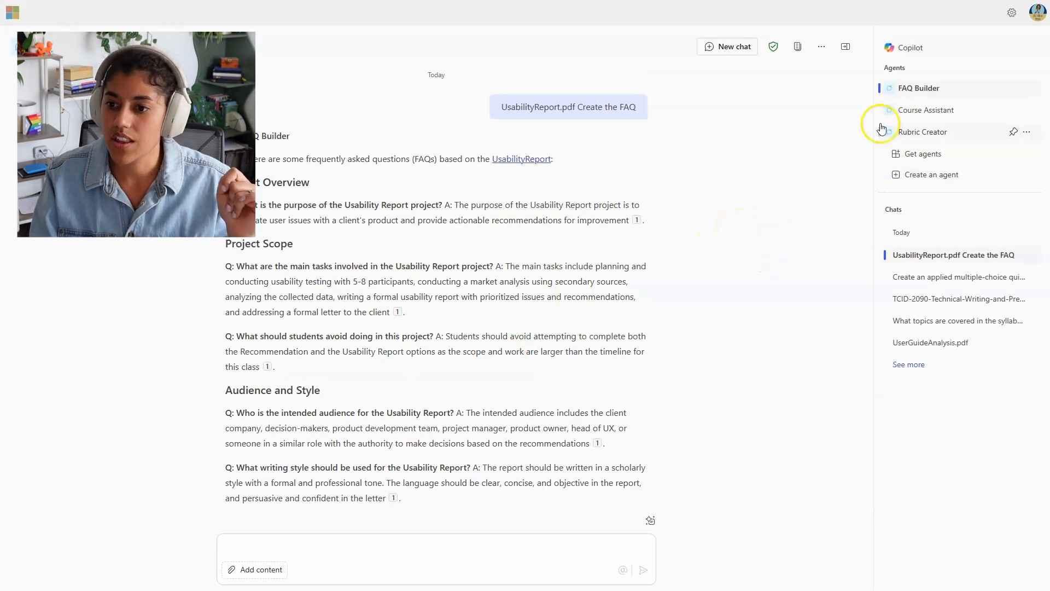
pyautogui.click(926, 111)
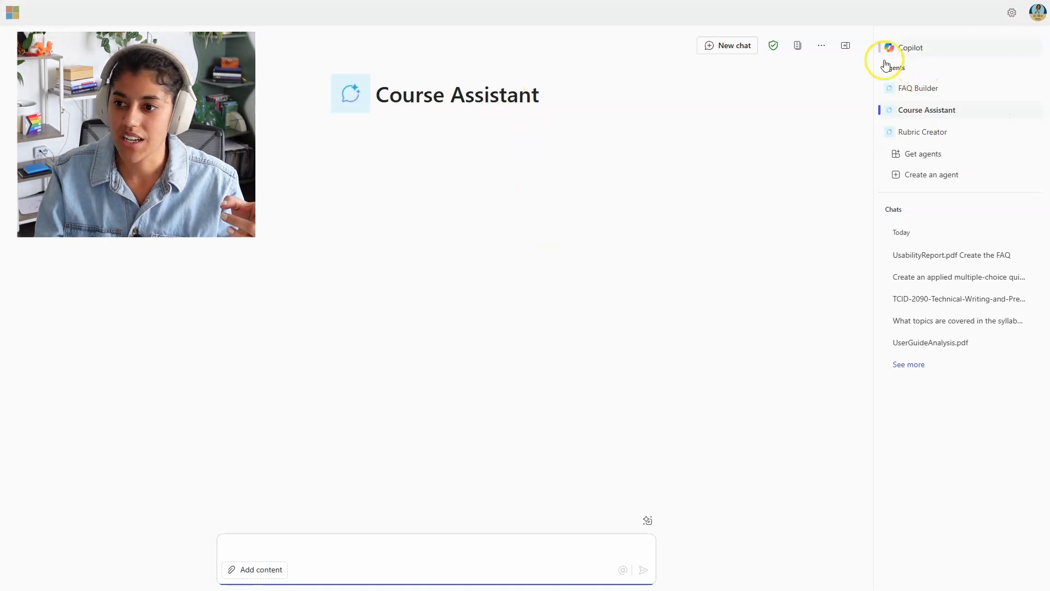
pyautogui.click(1026, 110)
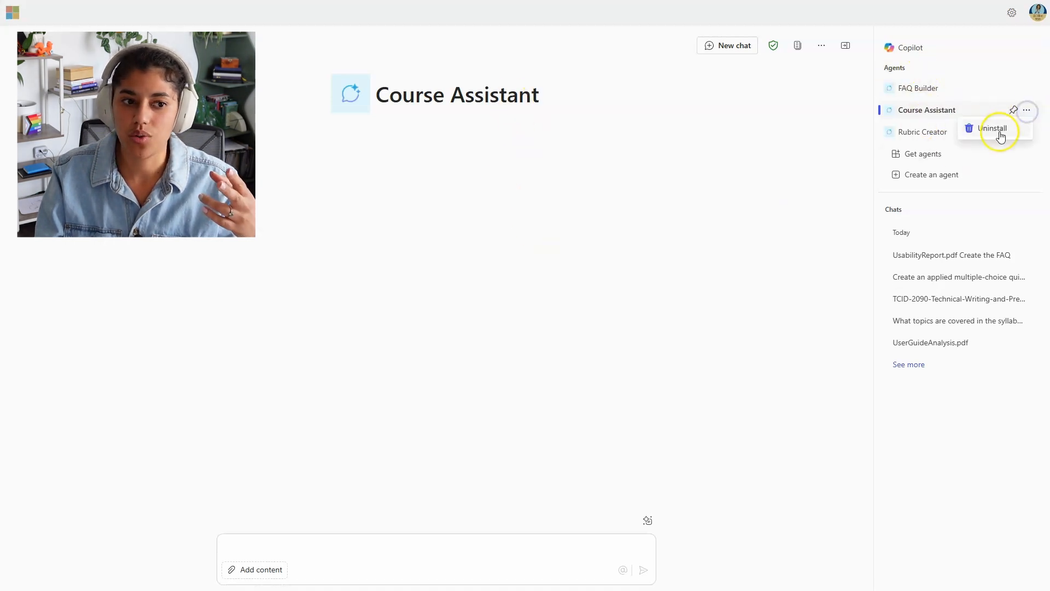
pyautogui.click(743, 211)
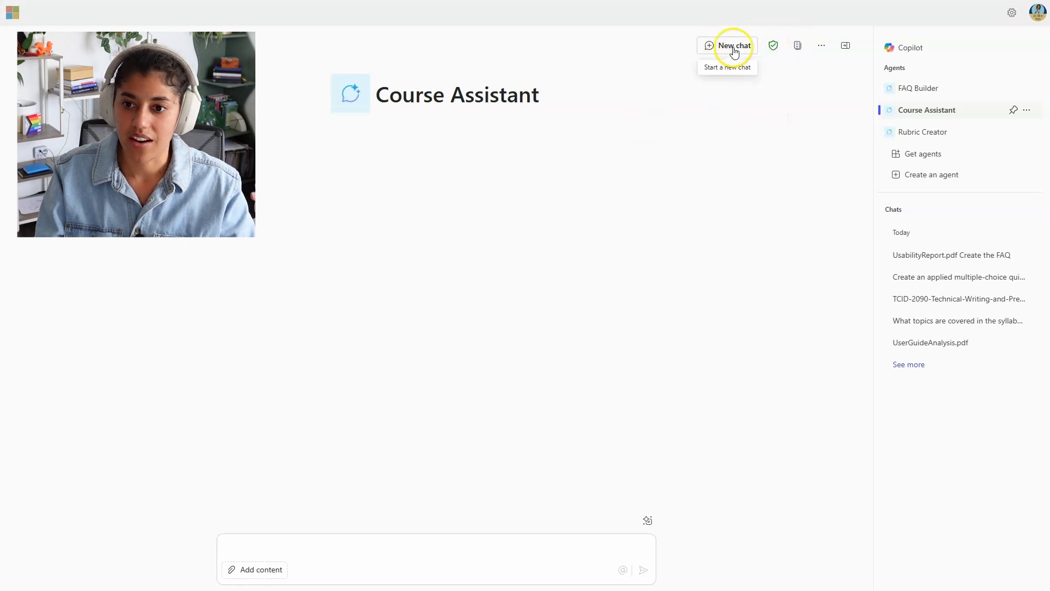
pyautogui.click(800, 48)
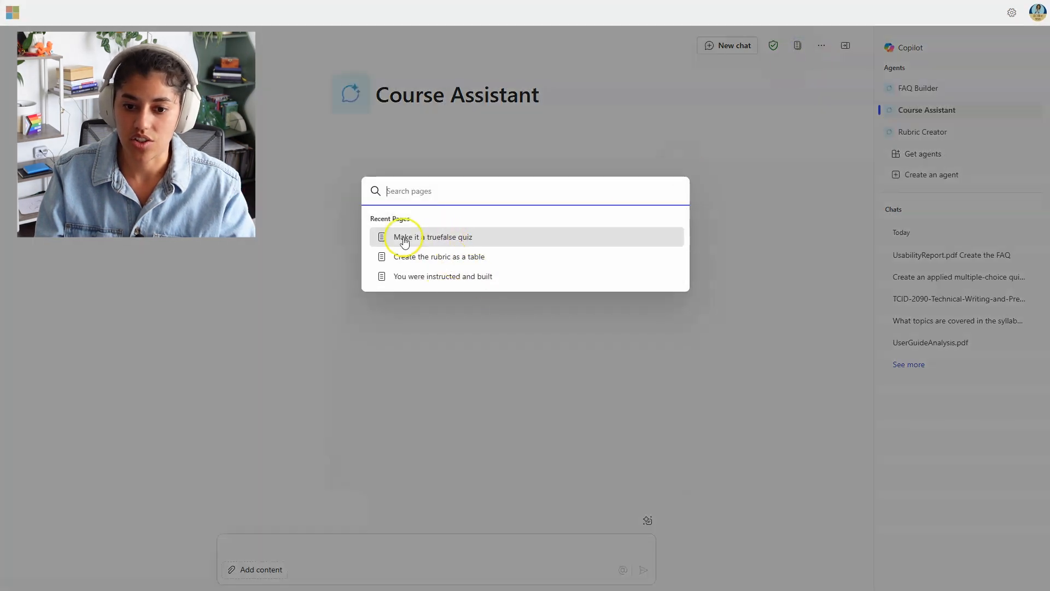
pyautogui.click(619, 322)
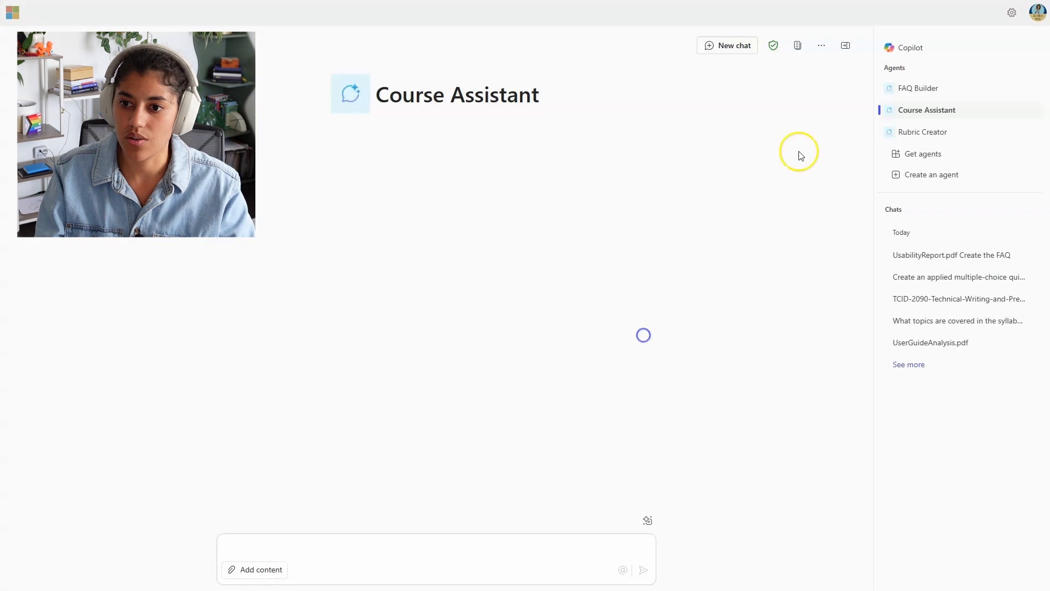
pyautogui.click(825, 48)
pyautogui.click(845, 71)
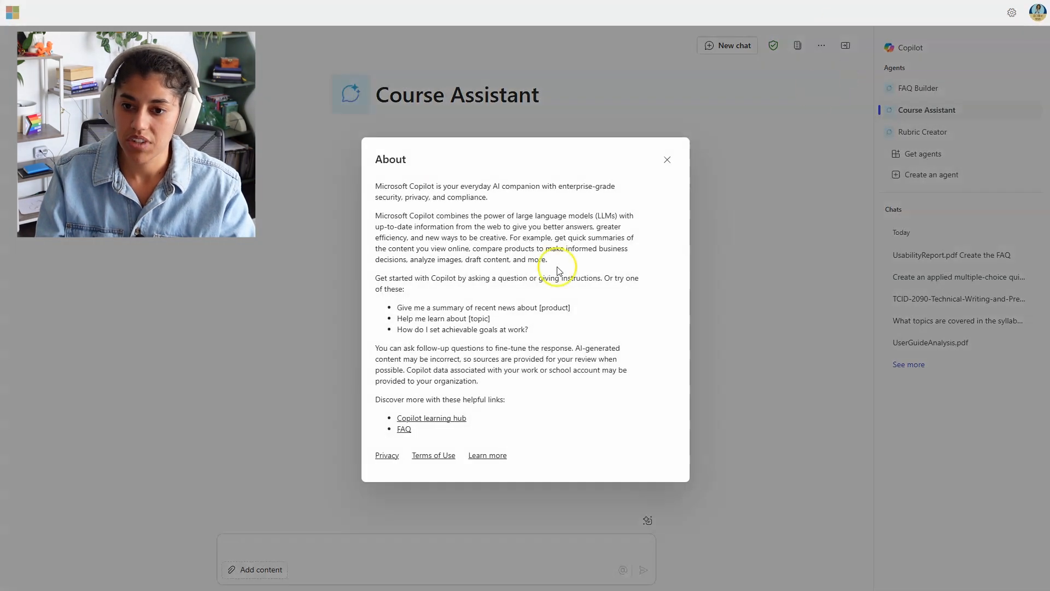
pyautogui.click(667, 159)
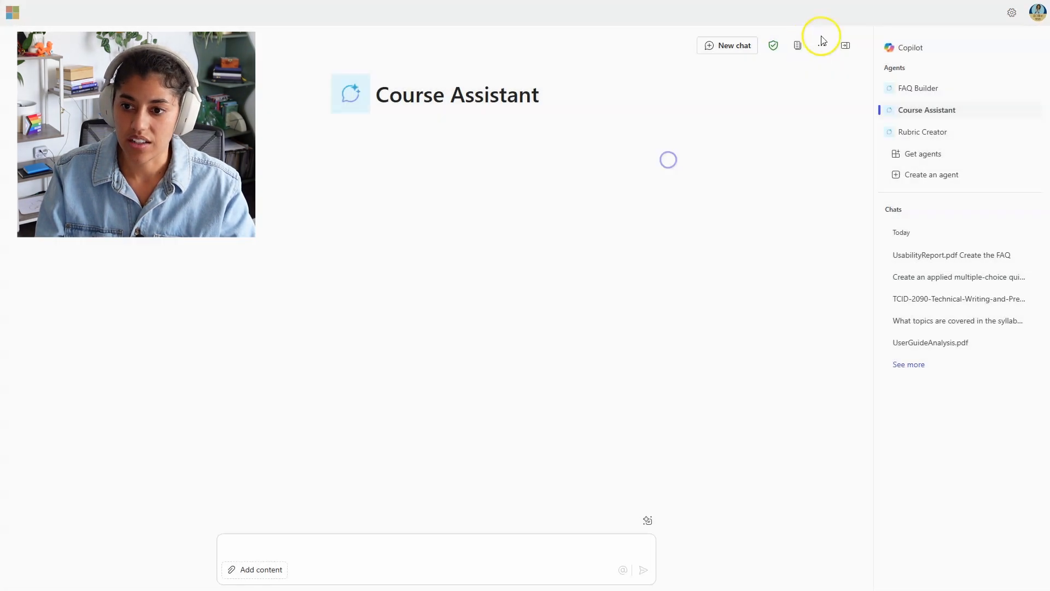
pyautogui.click(822, 42)
pyautogui.click(837, 103)
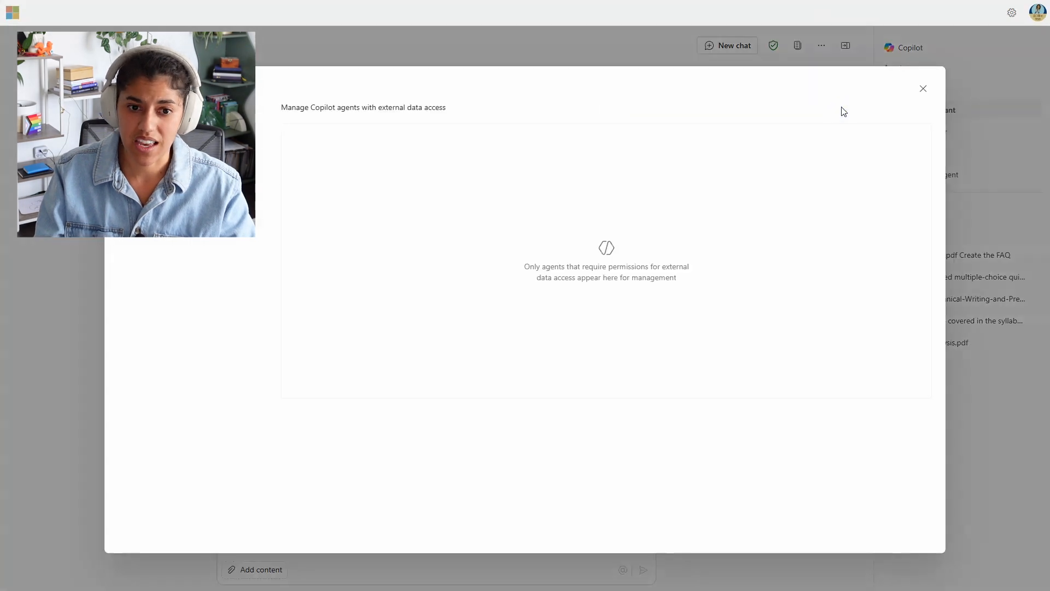
pyautogui.moveTo(435, 109); pyautogui.dragTo(405, 130)
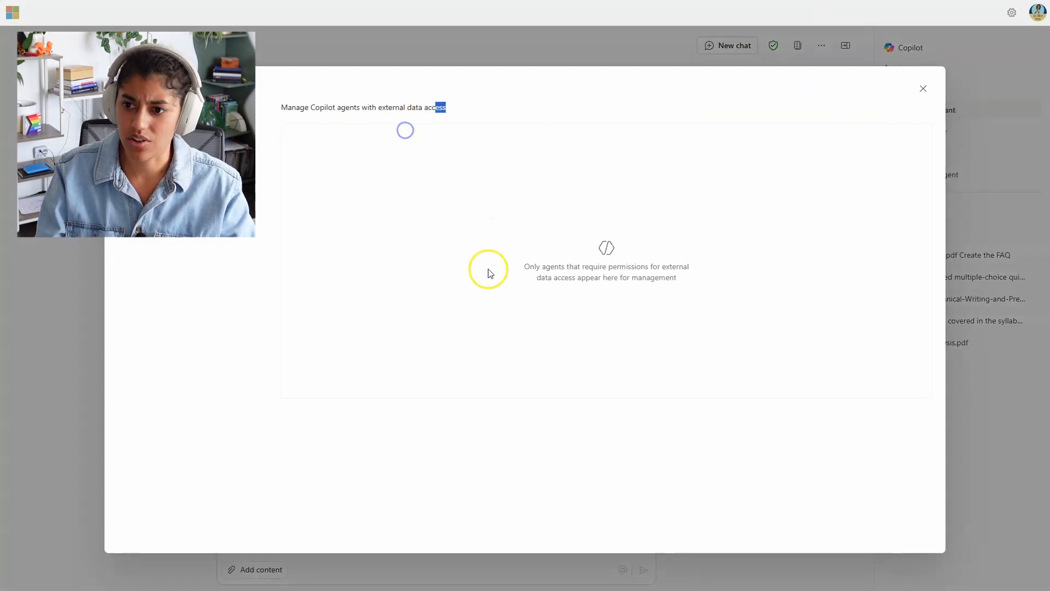
pyautogui.click(922, 88)
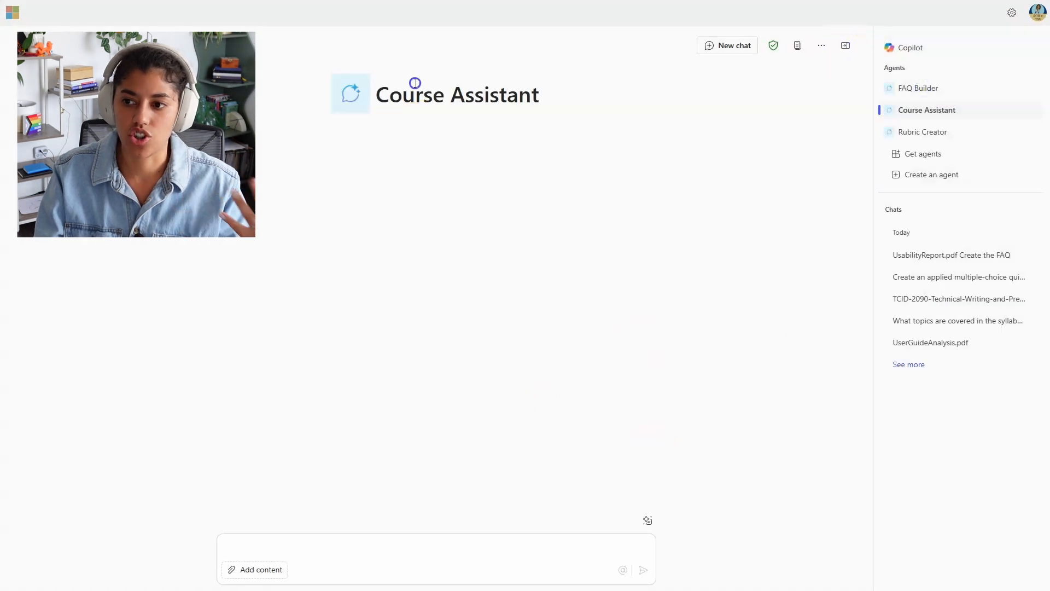
pyautogui.moveTo(937, 113)
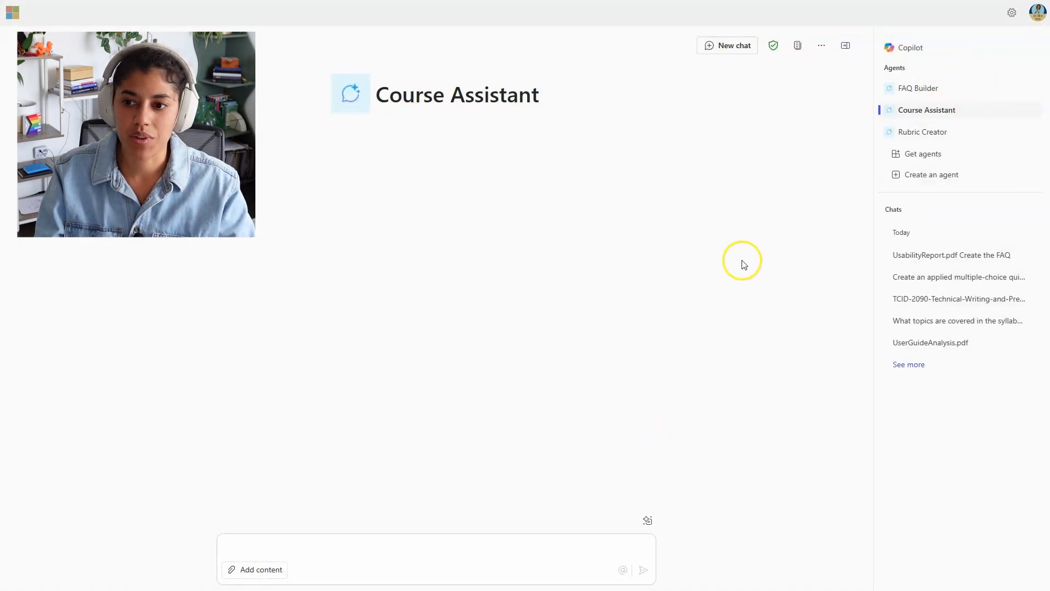
pyautogui.click(954, 93)
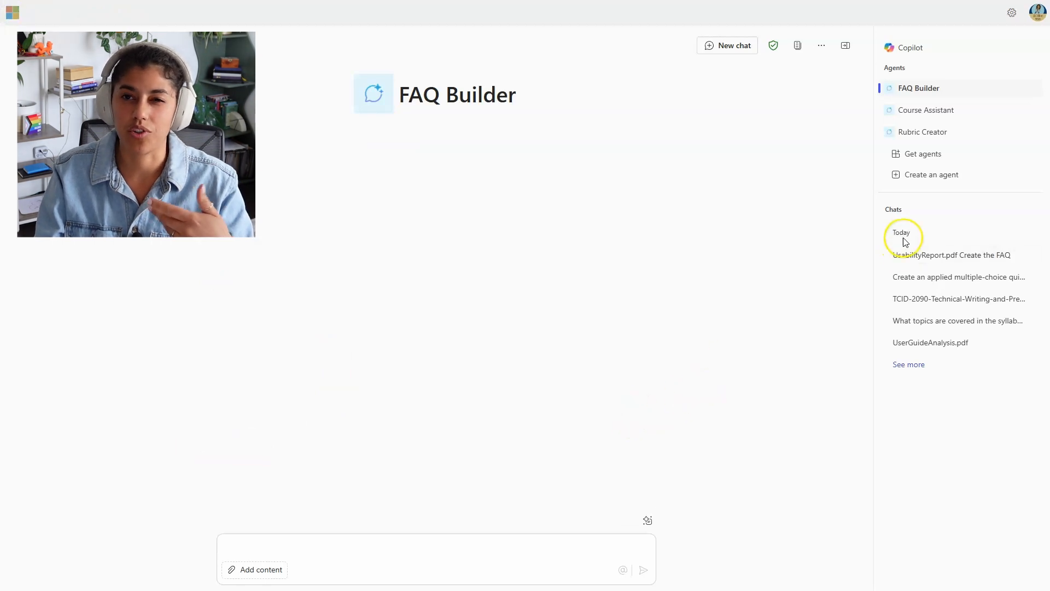
pyautogui.click(934, 119)
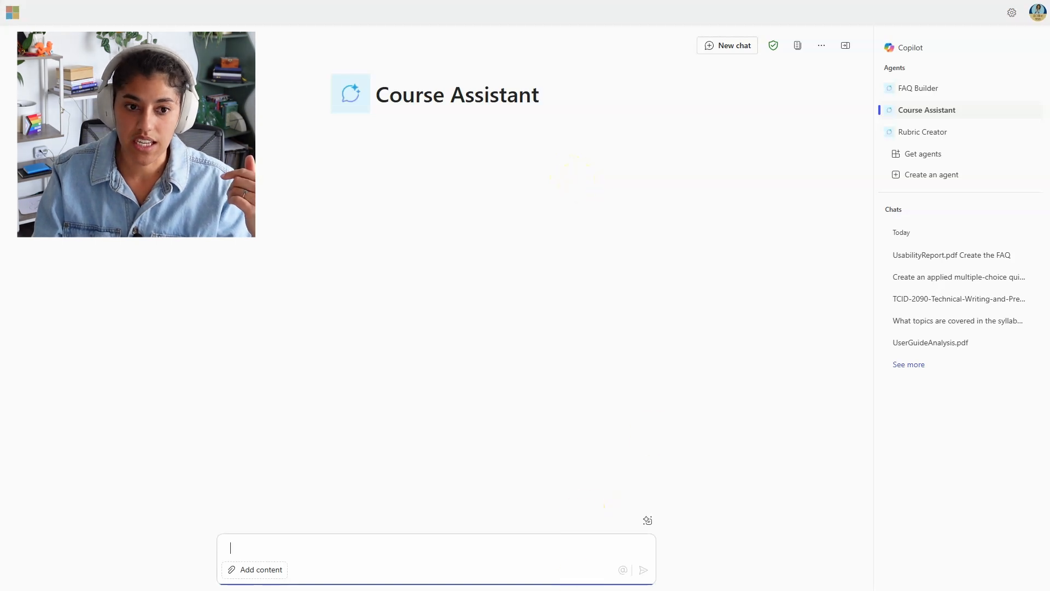
# Step: Glance at the PDF, then ask Course Assistant 'When are office hours for this class?'
pyautogui.hotkey('alt', 'Tab')
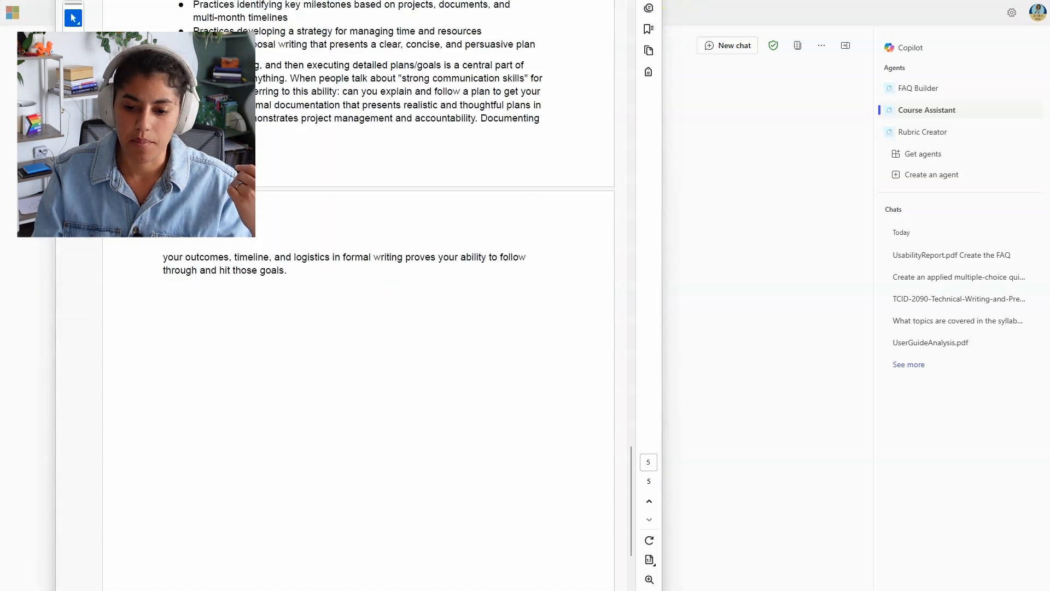
pyautogui.hotkey('alt', 'Tab')
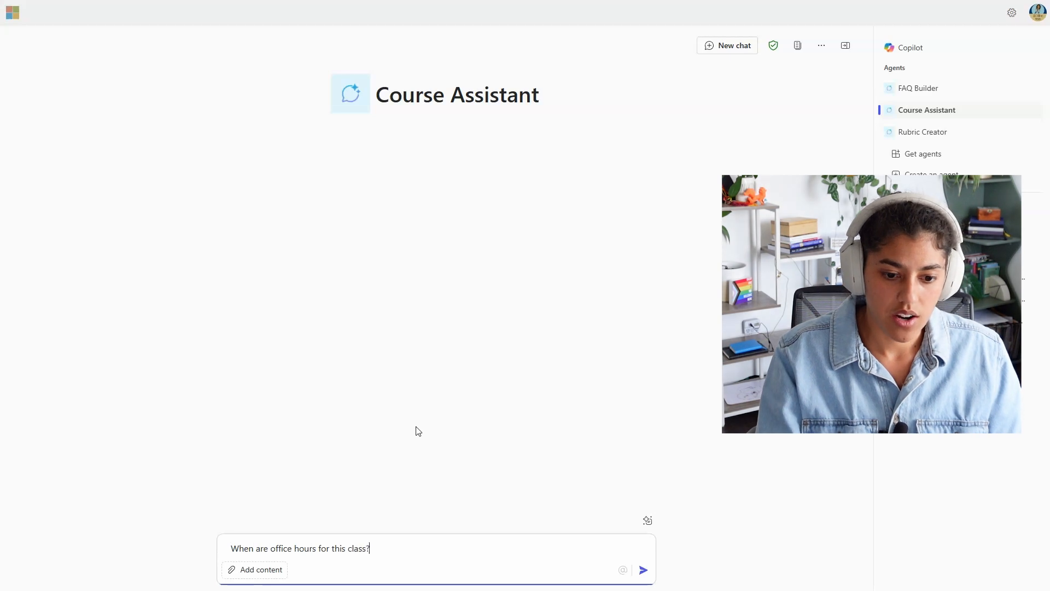
pyautogui.press('Return')
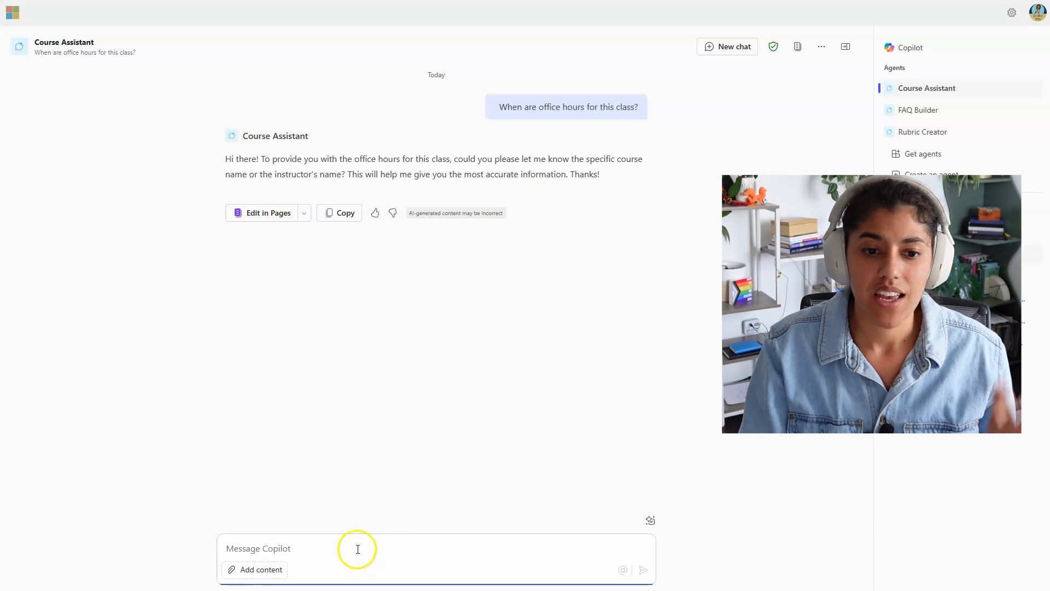
# Step: Reply with the instructor's name and the course 'Technical Writing and Presentation'
pyautogui.click(342, 544)
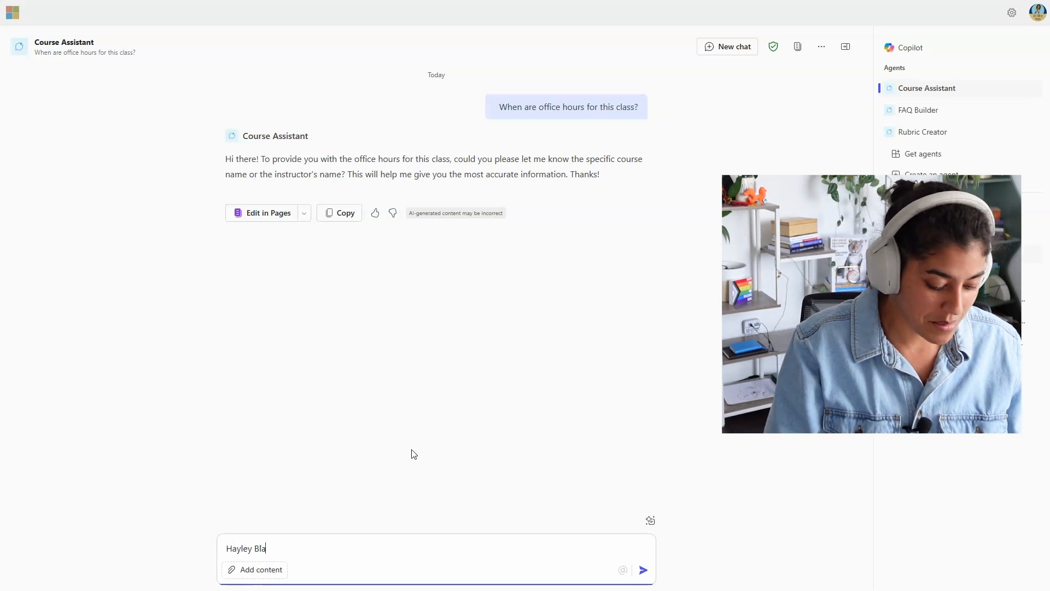
pyautogui.write('Hayley Blac')
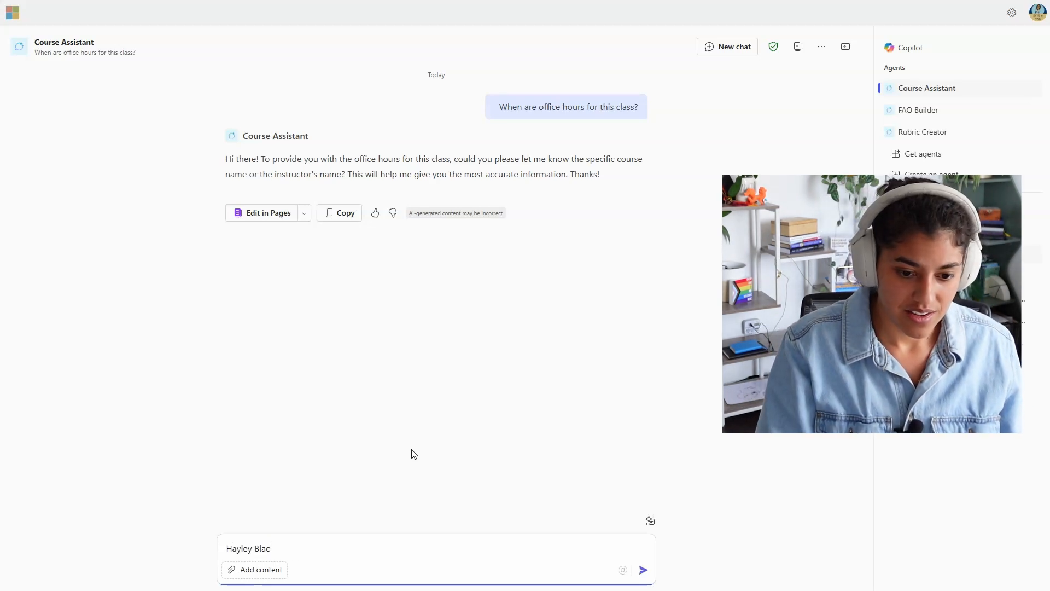
pyautogui.write('kburn Technical Writing and Presentation')
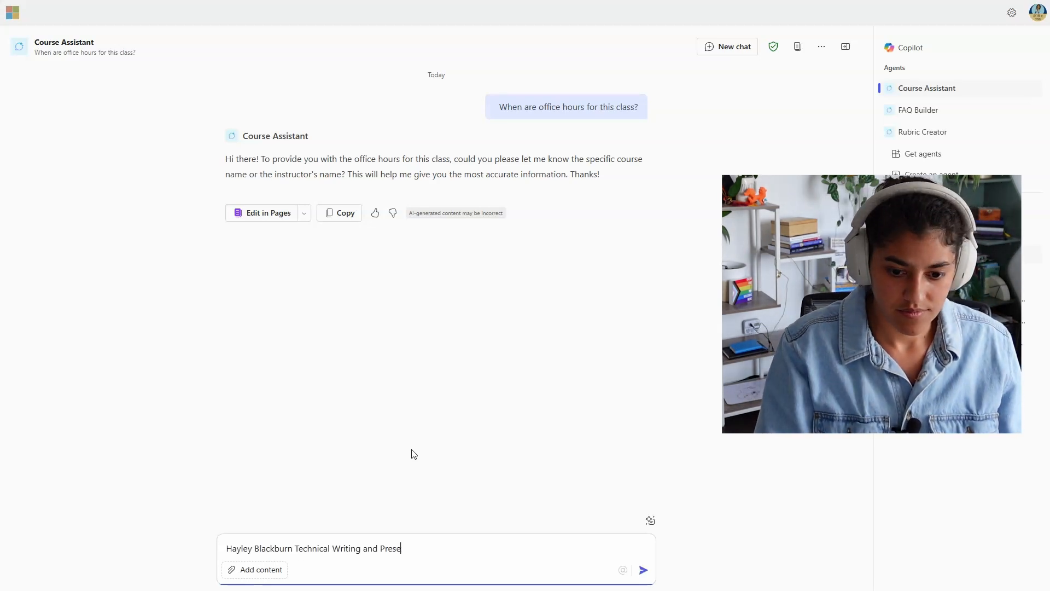
pyautogui.press('Return')
pyautogui.click(678, 374)
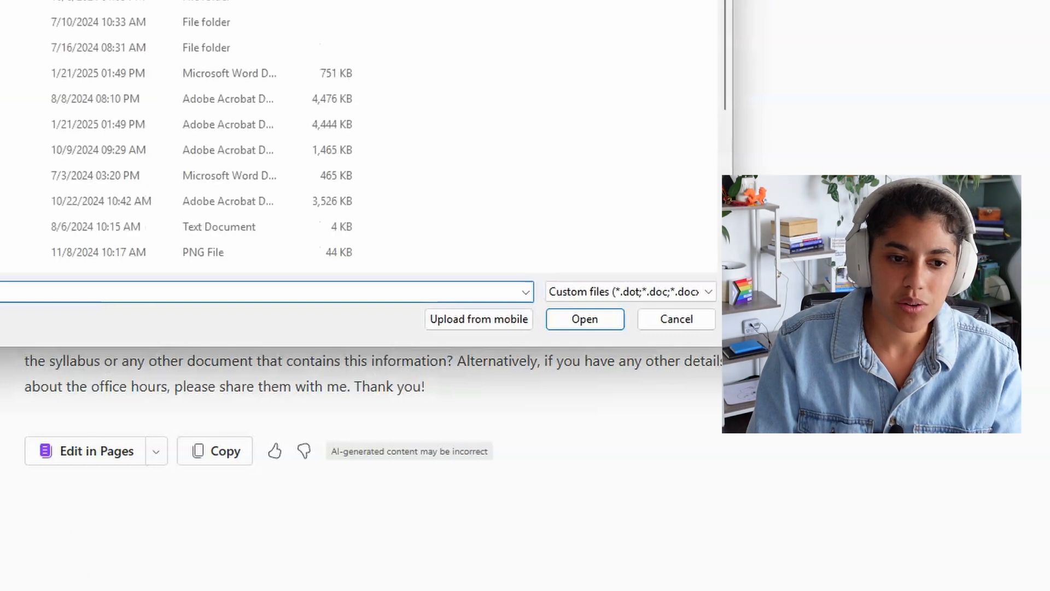
pyautogui.click(6, 124)
pyautogui.click(575, 322)
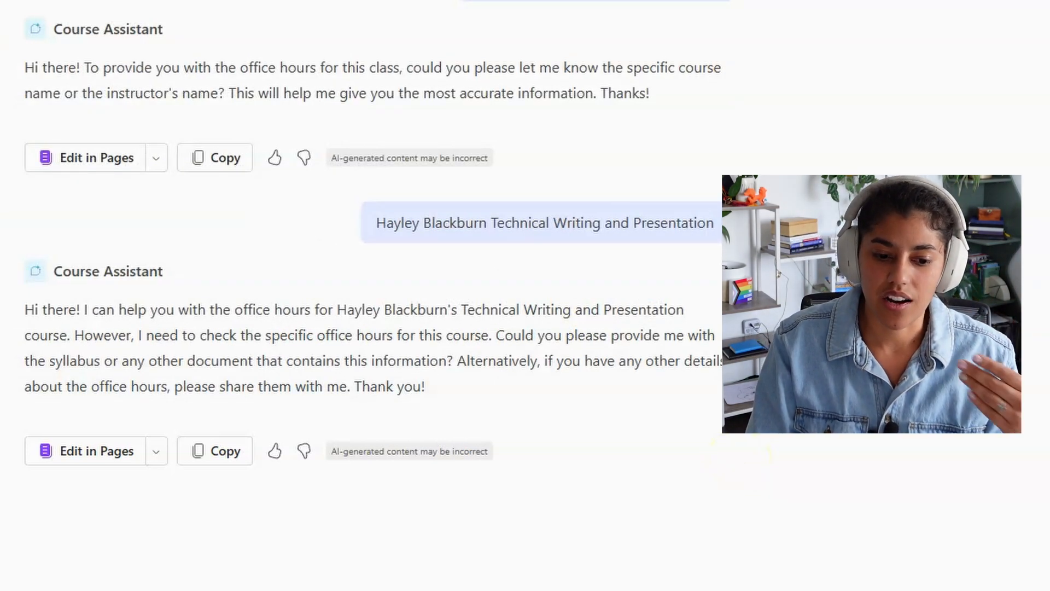
pyautogui.press('Return')
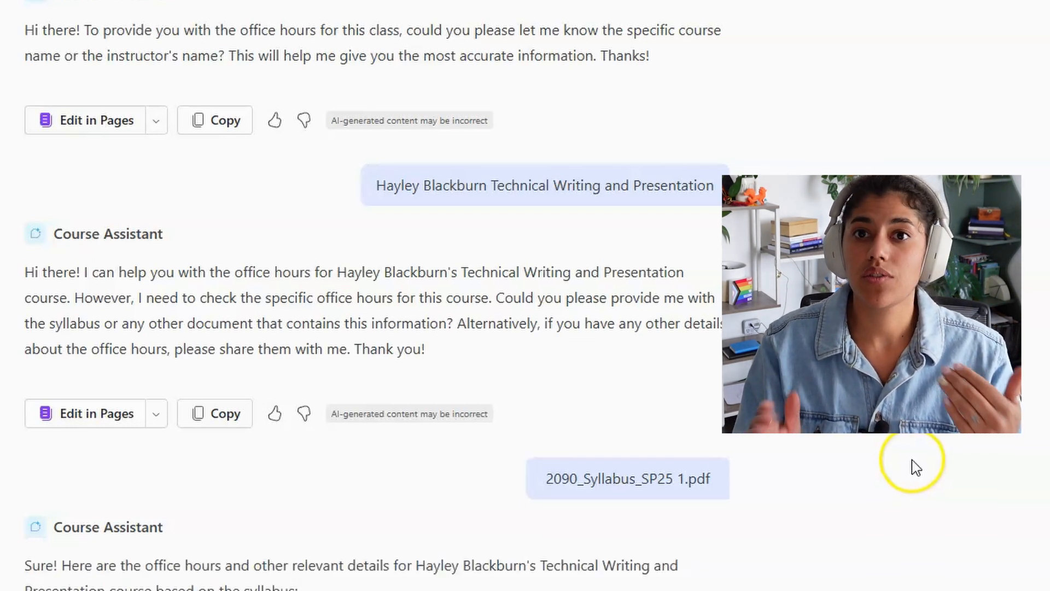
pyautogui.scroll(-2, 913, 465)
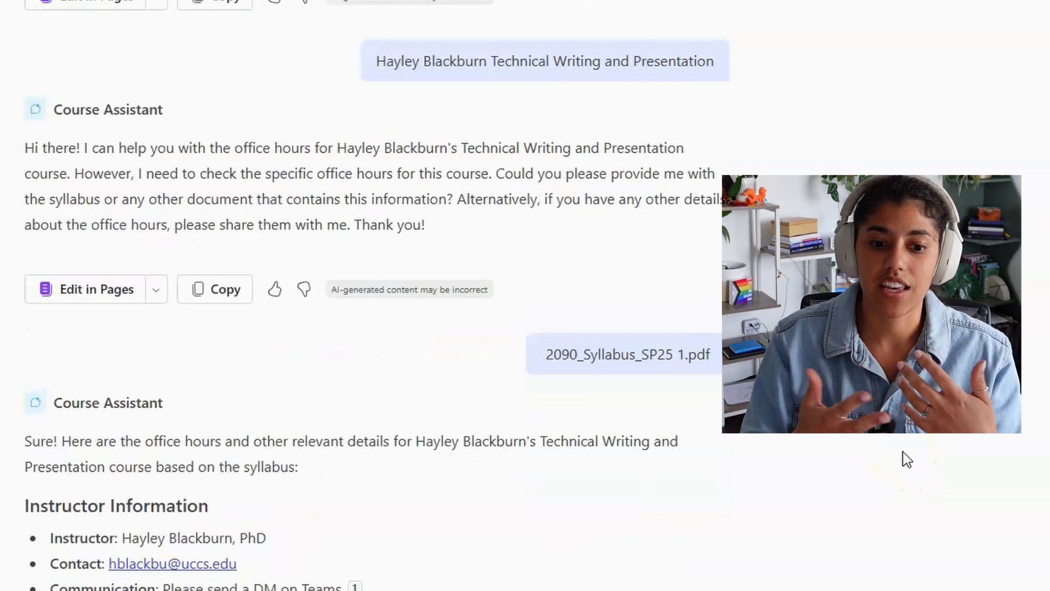
pyautogui.scroll(-10, 904, 458)
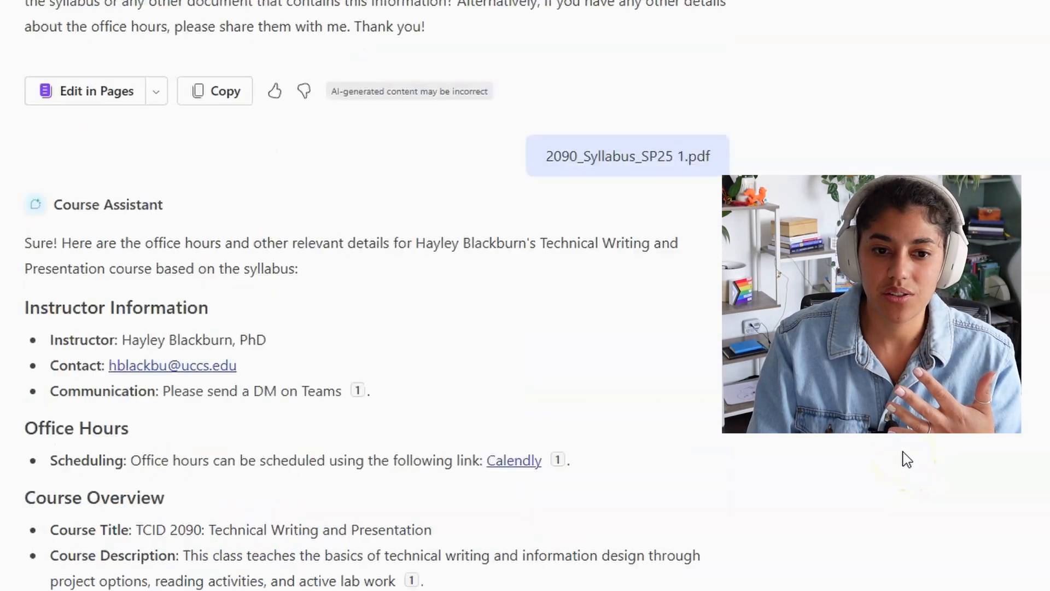
pyautogui.scroll(2, 903, 457)
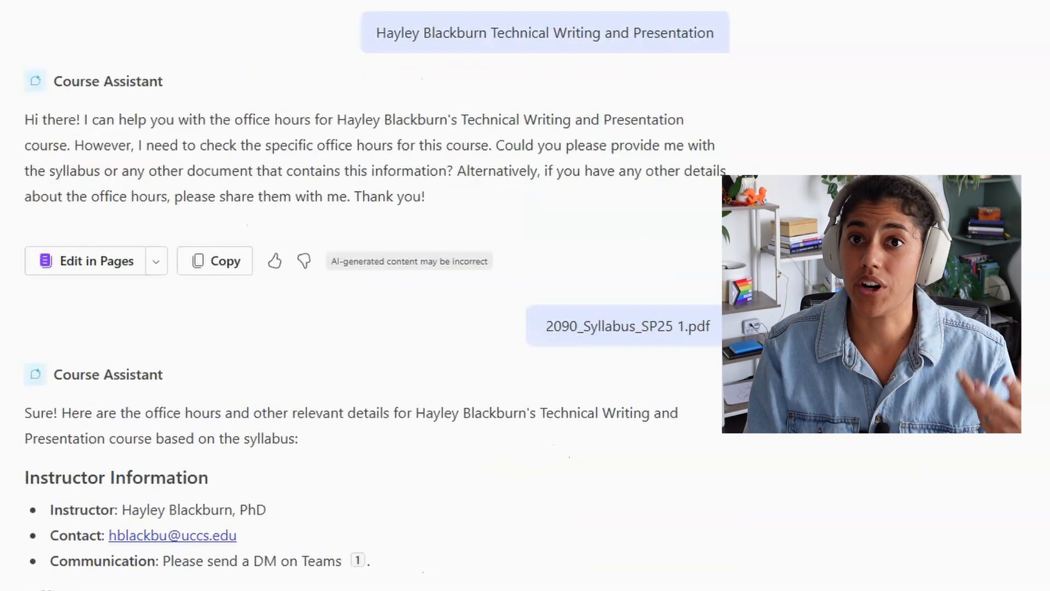
pyautogui.scroll(2, 757, 453)
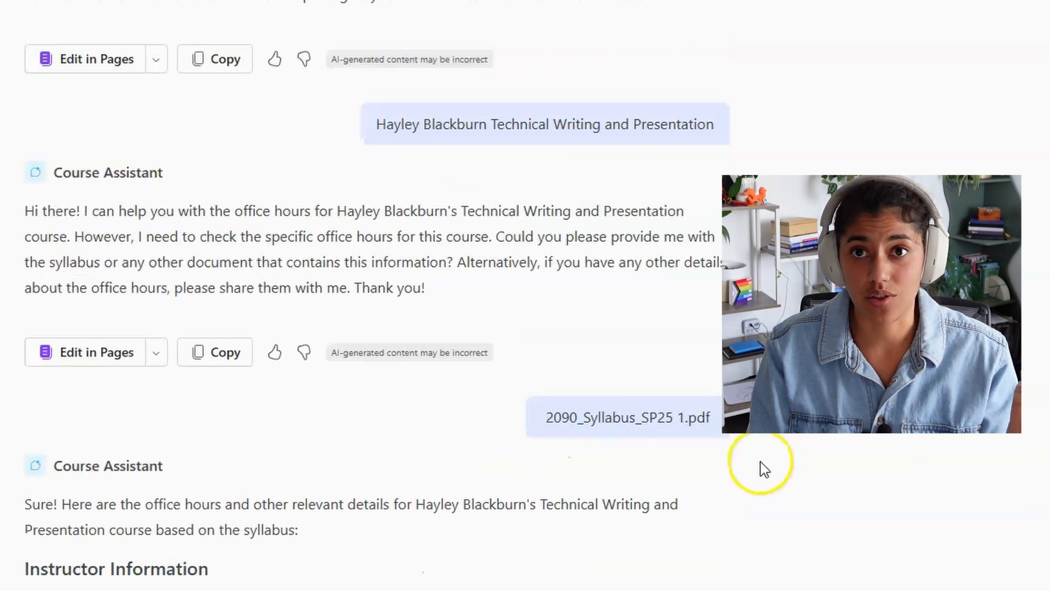
pyautogui.scroll(-4, 761, 458)
pyautogui.scroll(-3, 648, 394)
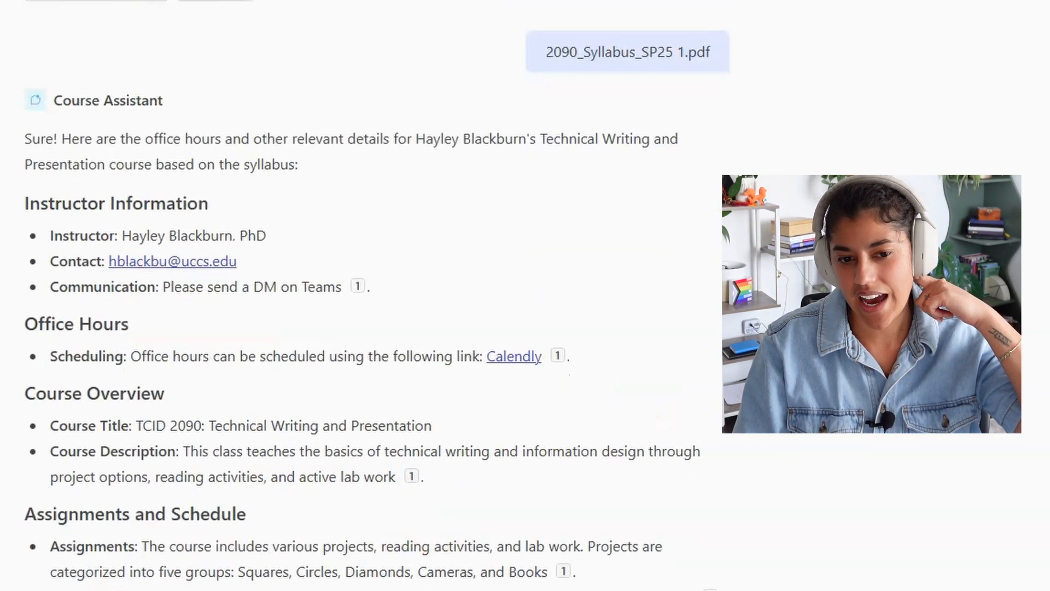
pyautogui.scroll(-3, 547, 353)
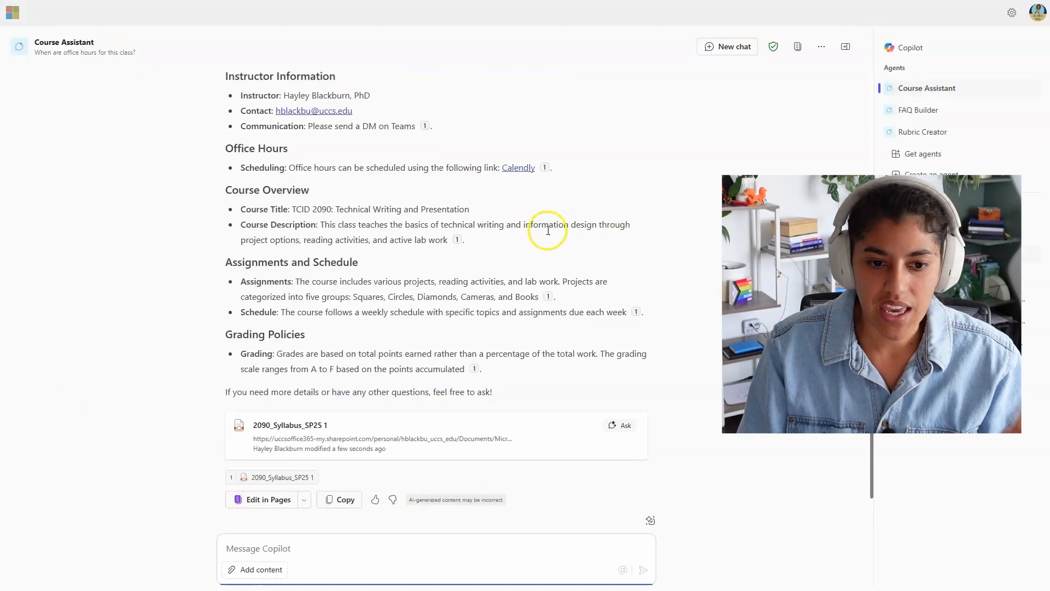
pyautogui.scroll(-1, 546, 227)
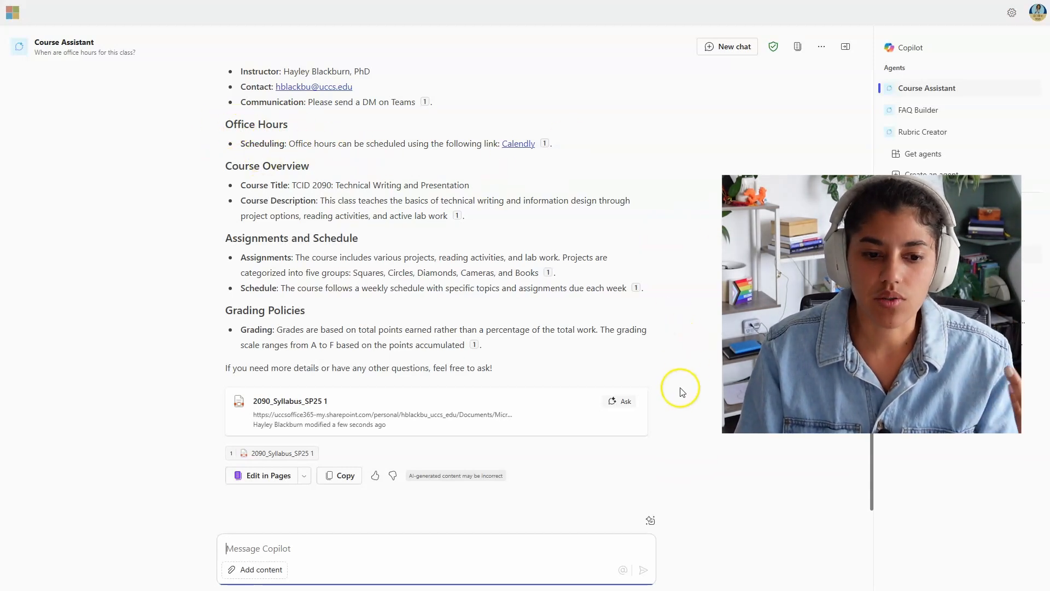
pyautogui.scroll(8, 680, 394)
pyautogui.scroll(-6, 680, 397)
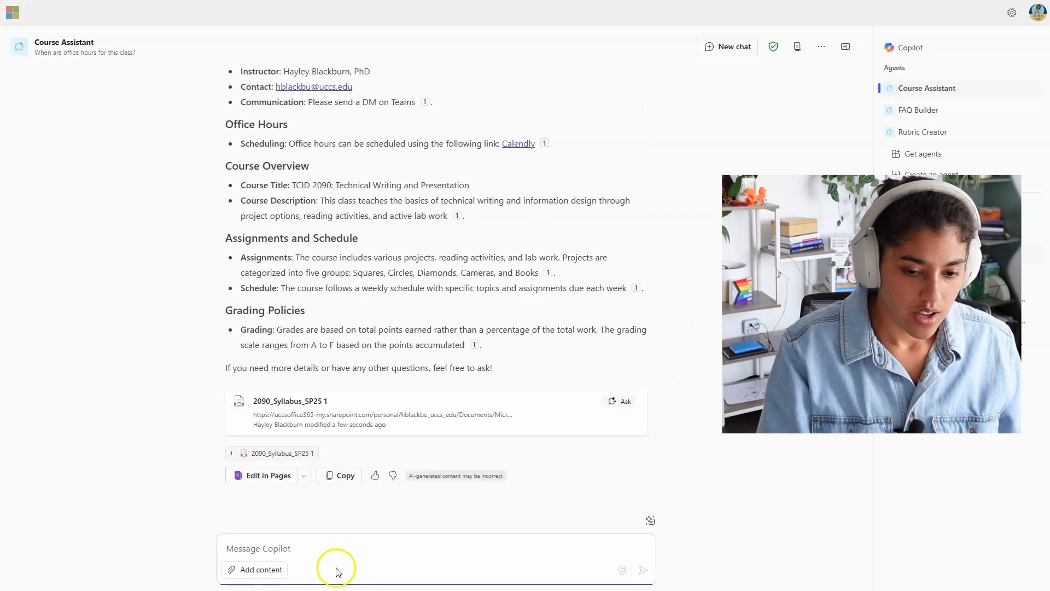
# Step: Ask Course Assistant 'When is the usability report project due?'
pyautogui.click(328, 548)
pyautogui.write('Whne i')
pyautogui.press('BackSpace')
pyautogui.press('BackSpace')
pyautogui.press('BackSpace')
pyautogui.press('BackSpace')
pyautogui.write('en ')
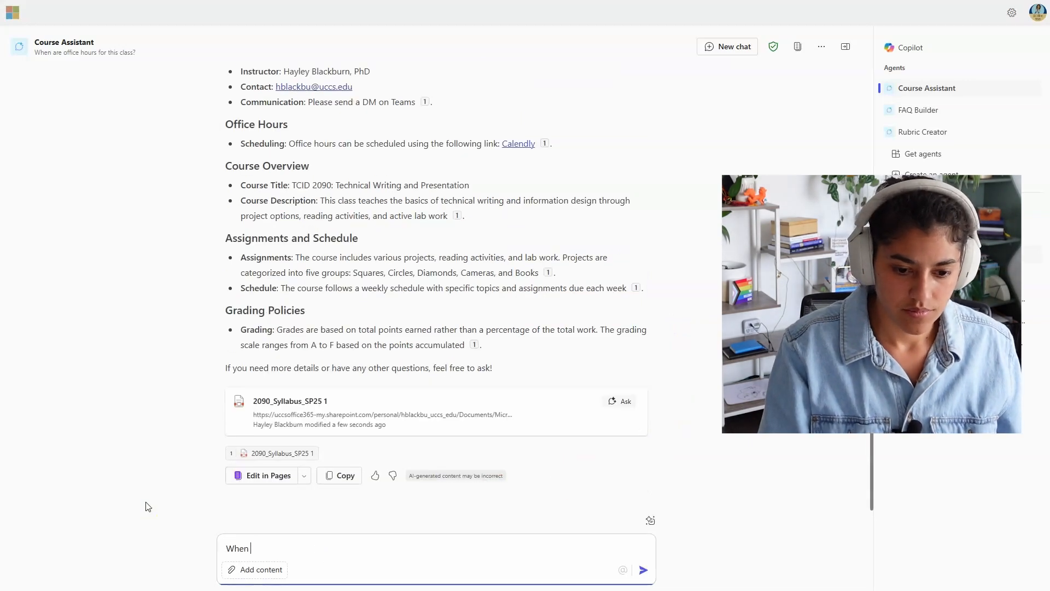
pyautogui.write('is the usability report project due?')
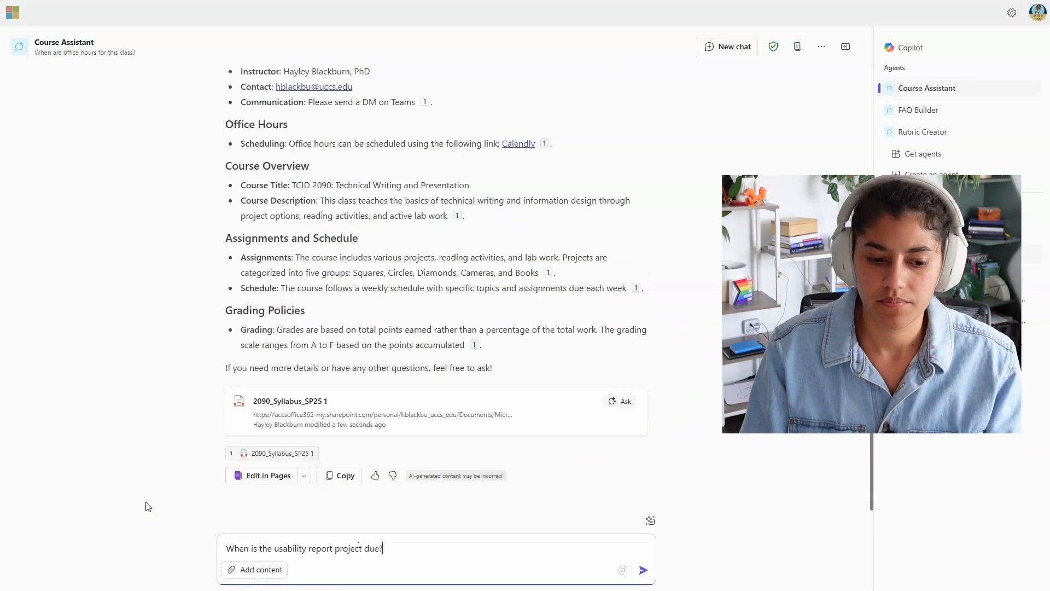
pyautogui.press('Return')
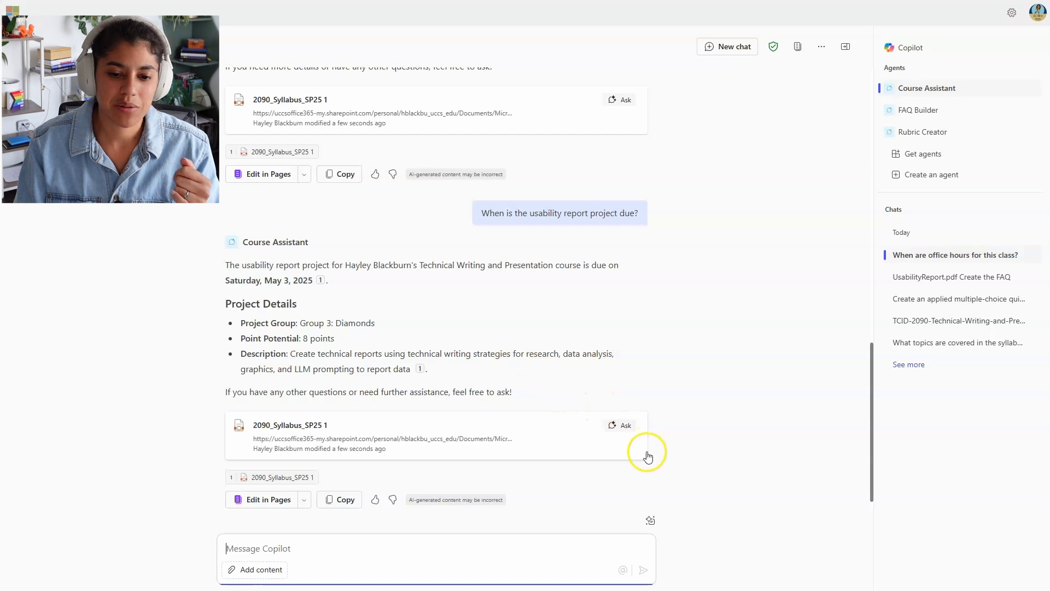
# Step: Switch to the Rubric Creator agent and cancel the Add content file picker
pyautogui.scroll(-1, 728, 423)
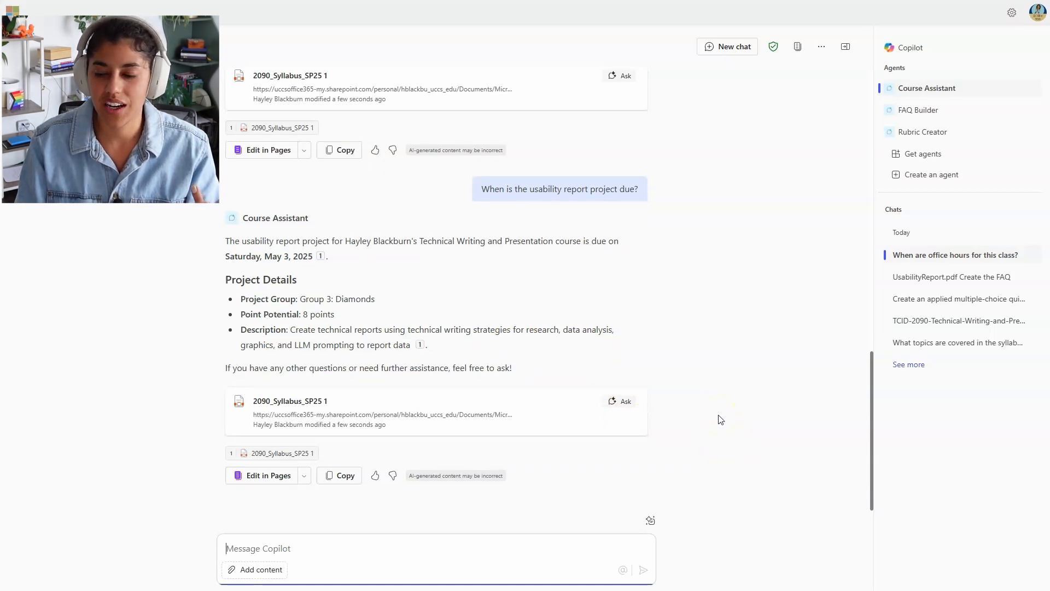
pyautogui.scroll(20, 722, 421)
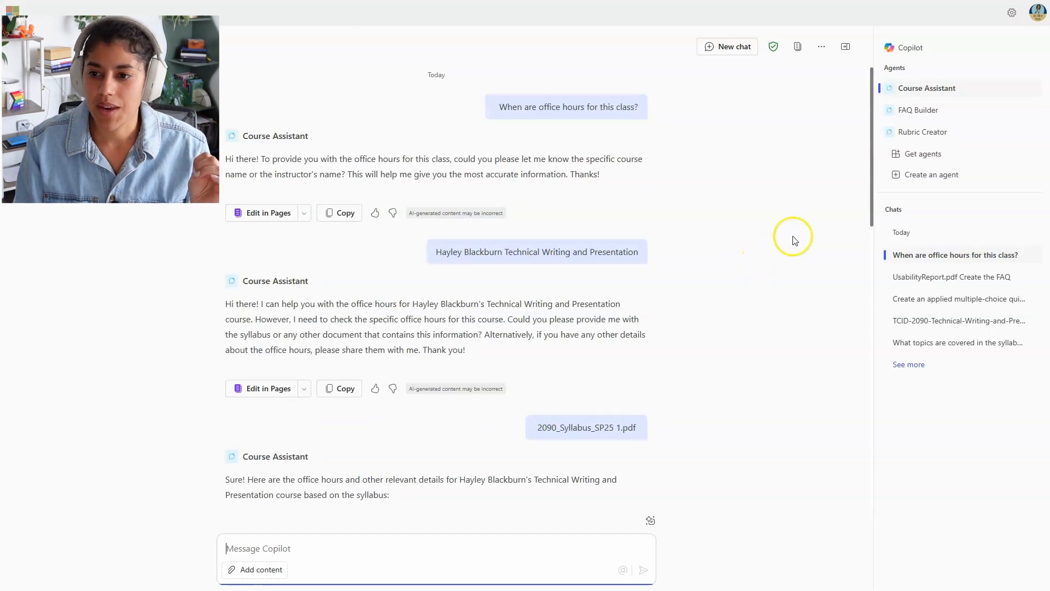
pyautogui.click(929, 133)
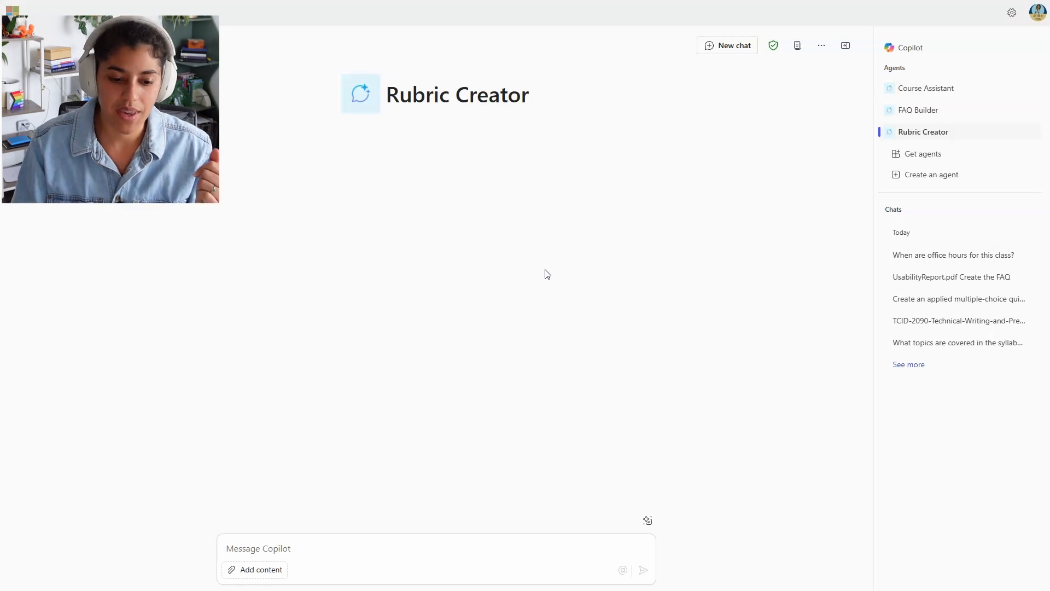
pyautogui.click(261, 569)
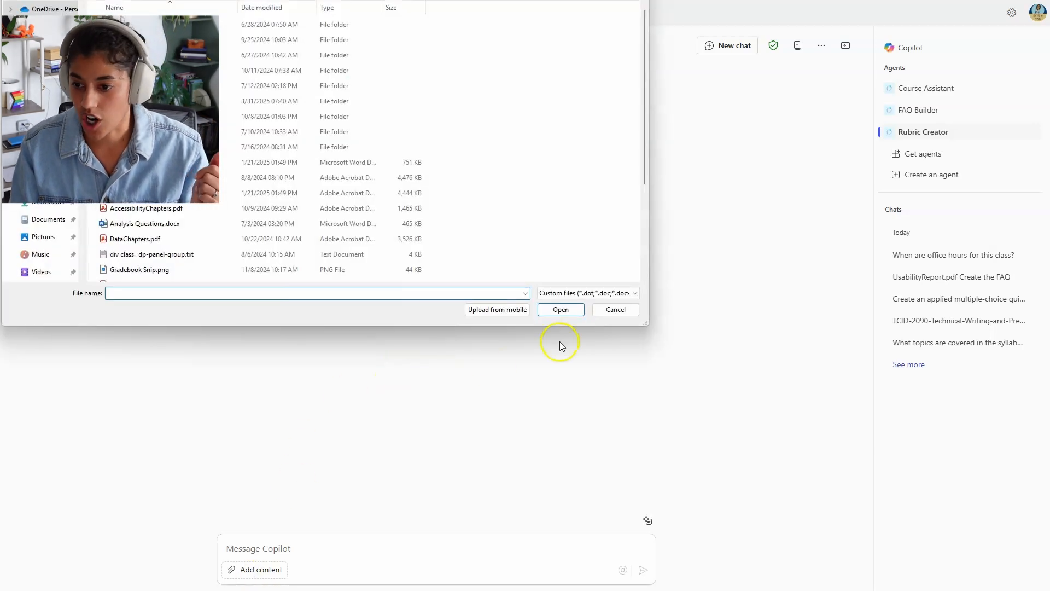
pyautogui.click(615, 309)
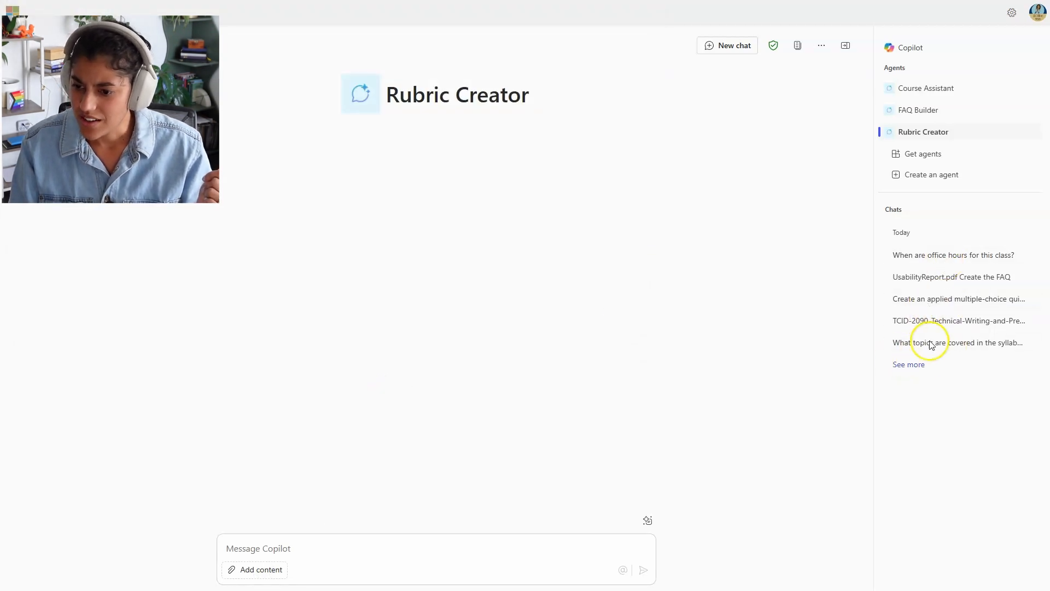
# Step: Open the earlier UserGuideAnalysis.pdf chat and scroll through its Rubric for User Guide Analysis Project
pyautogui.click(909, 365)
pyautogui.click(936, 365)
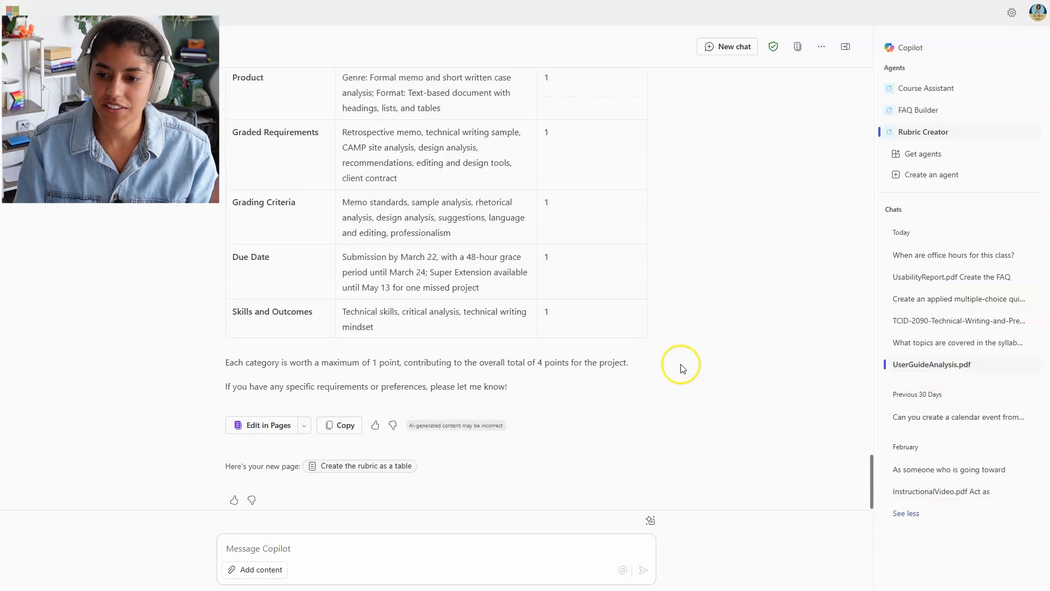
pyautogui.scroll(10, 740, 445)
pyautogui.moveTo(872, 377); pyautogui.dragTo(844, 64)
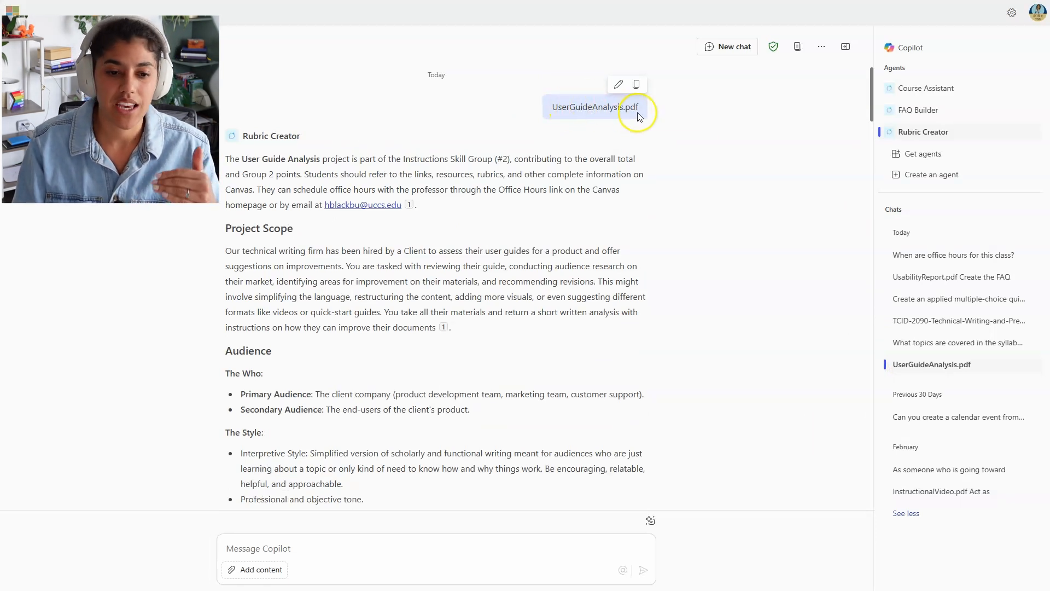
pyautogui.click(473, 168)
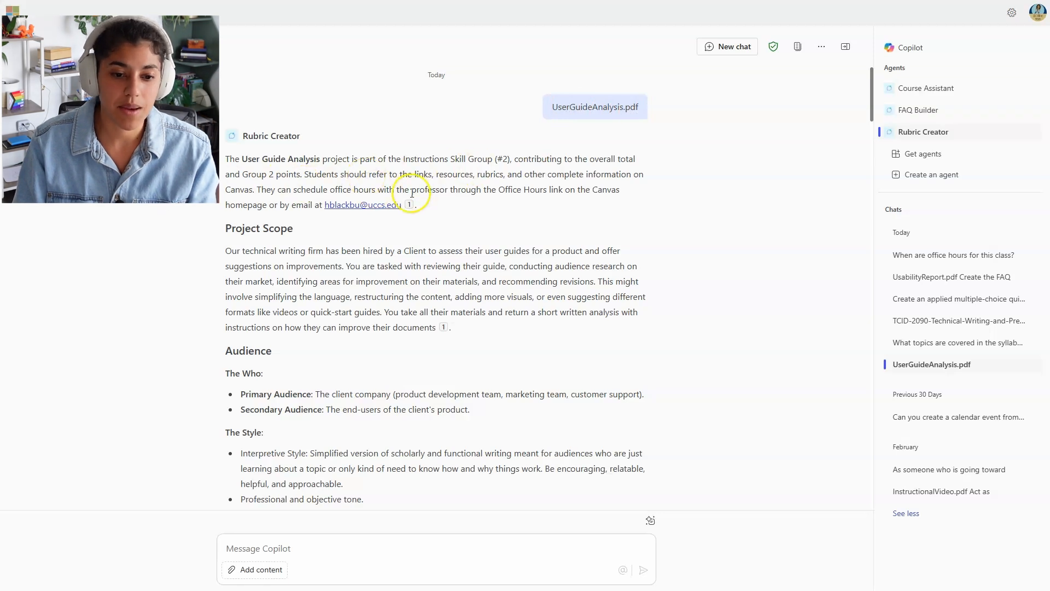
pyautogui.scroll(-5, 364, 206)
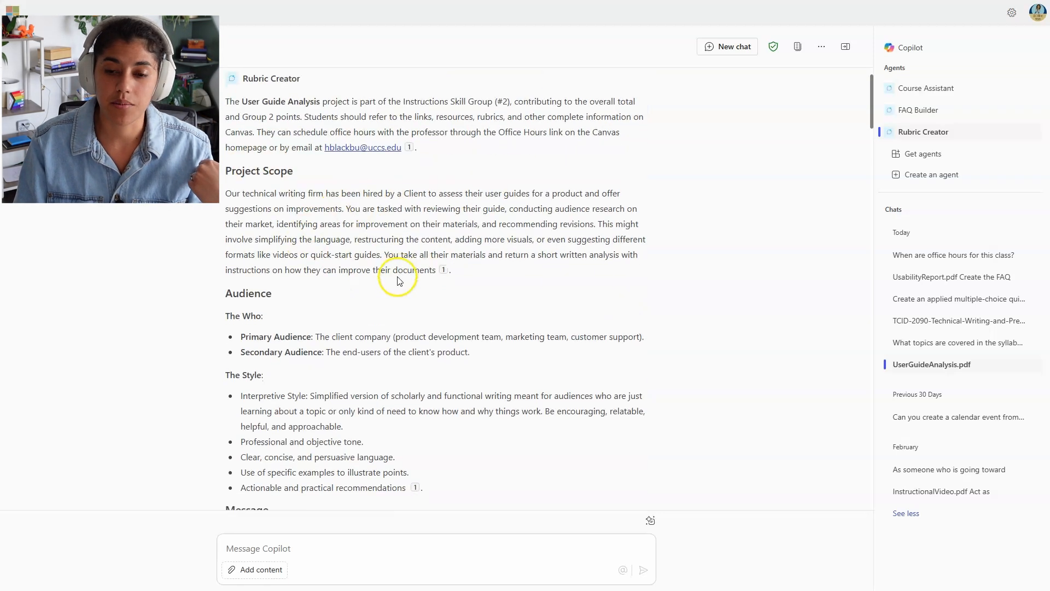
pyautogui.scroll(5, 467, 262)
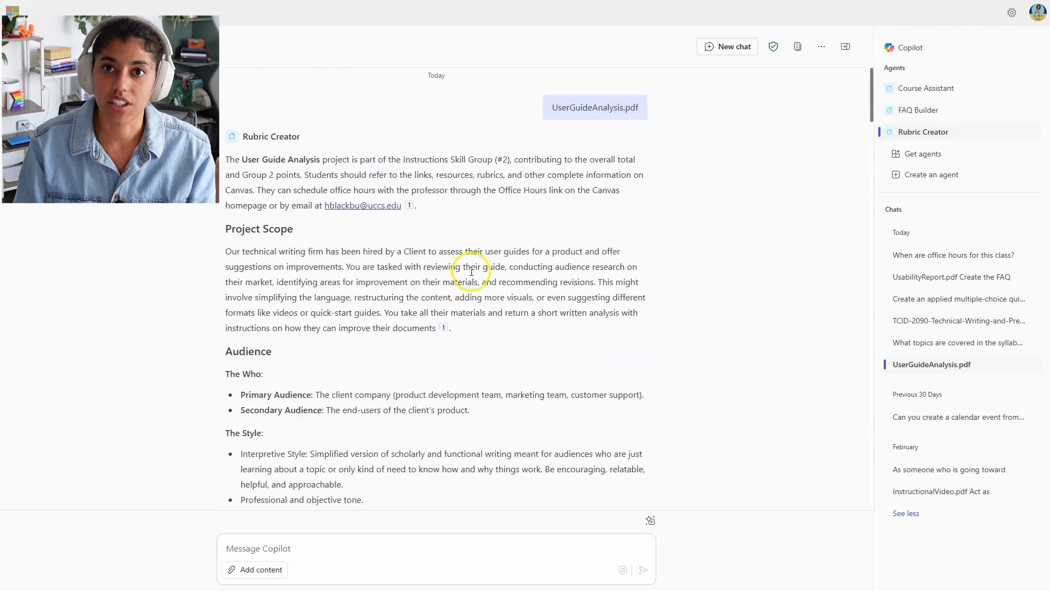
pyautogui.scroll(-6, 501, 219)
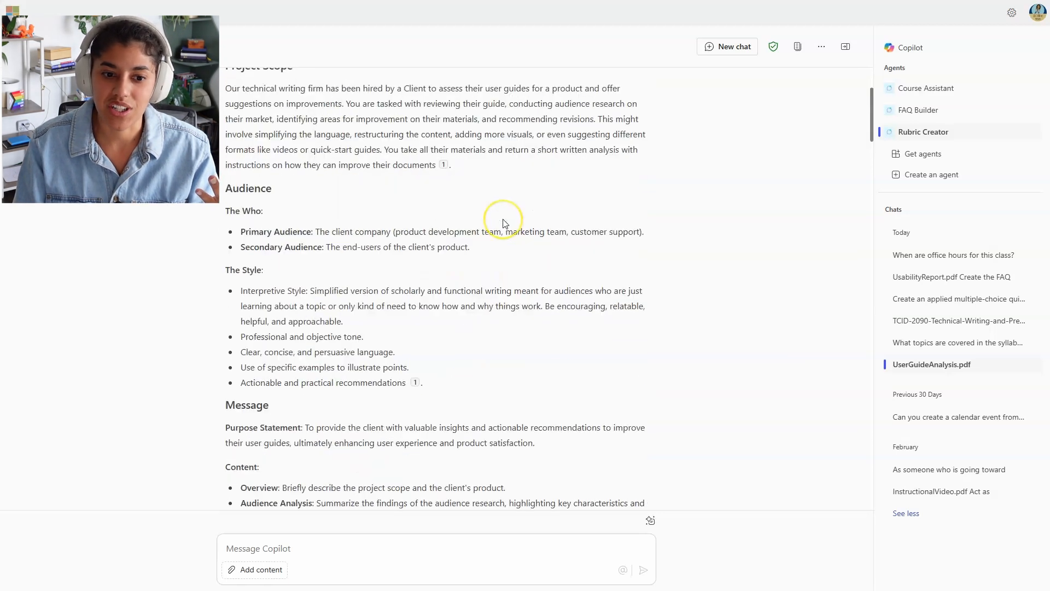
pyautogui.scroll(-10, 505, 223)
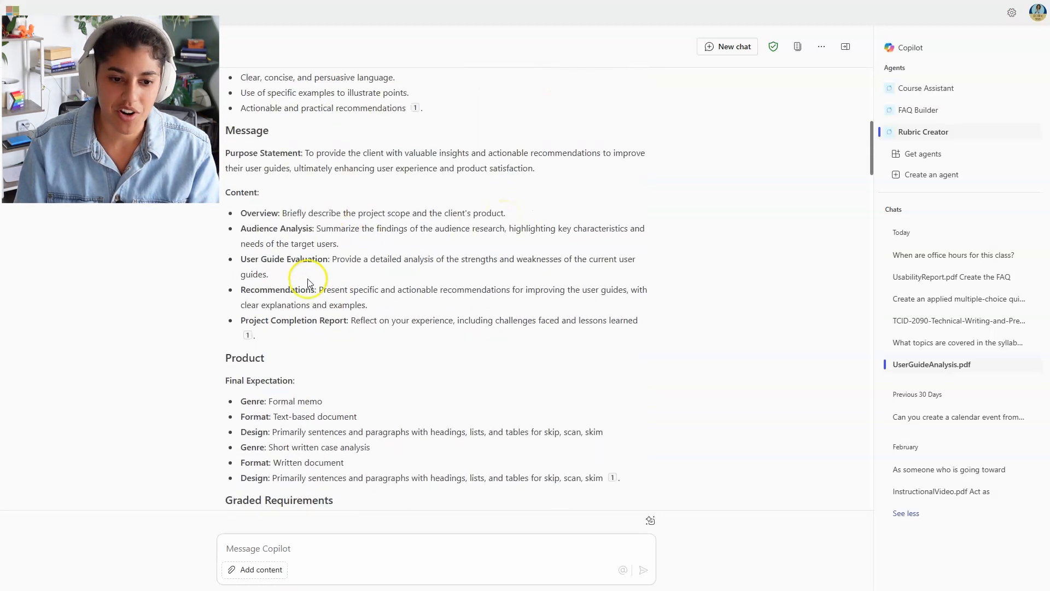
pyautogui.scroll(-12, 438, 278)
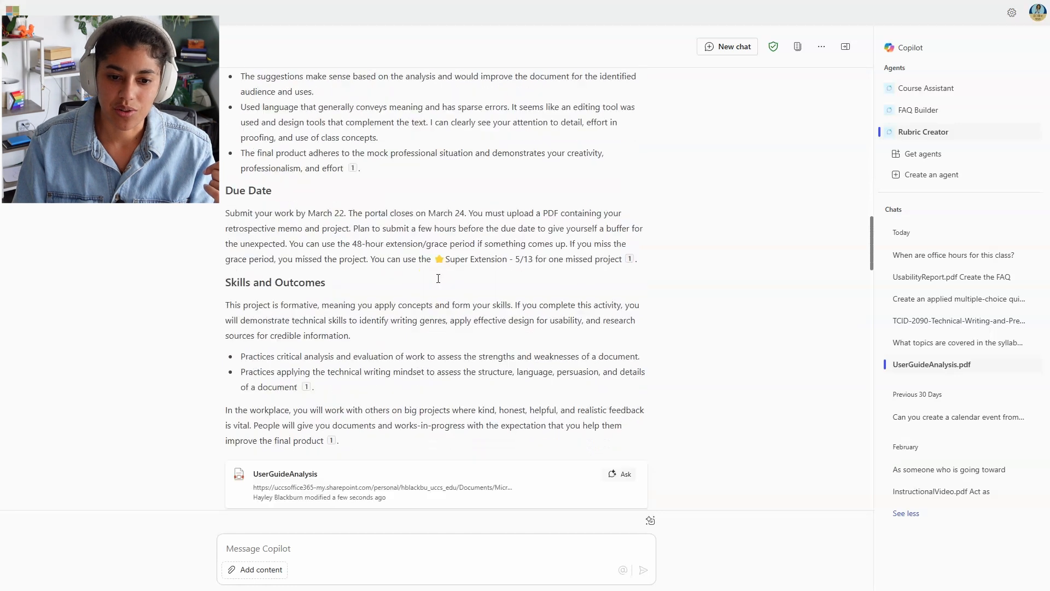
pyautogui.scroll(1, 394, 274)
pyautogui.click(348, 268)
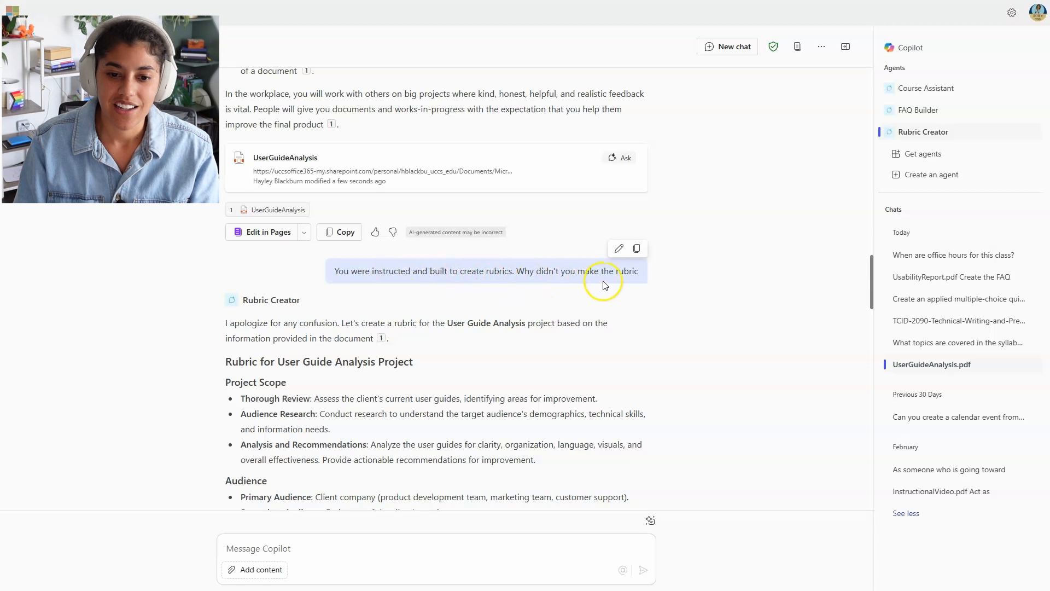
# Step: Scroll down the rubric reply and highlight the Graded Requirements descriptions
pyautogui.scroll(-2, 604, 284)
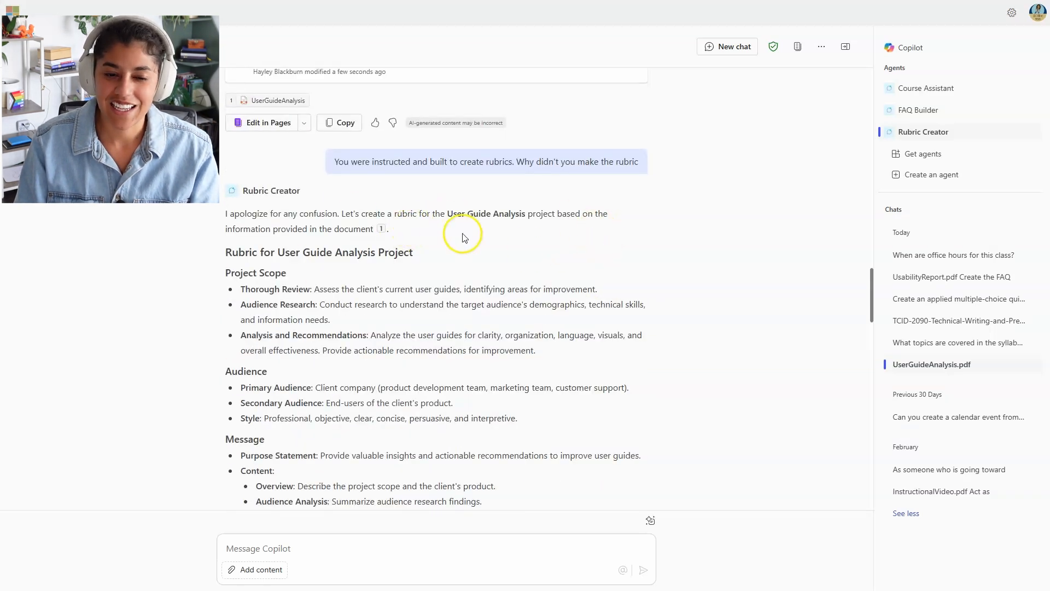
pyautogui.scroll(-2, 452, 224)
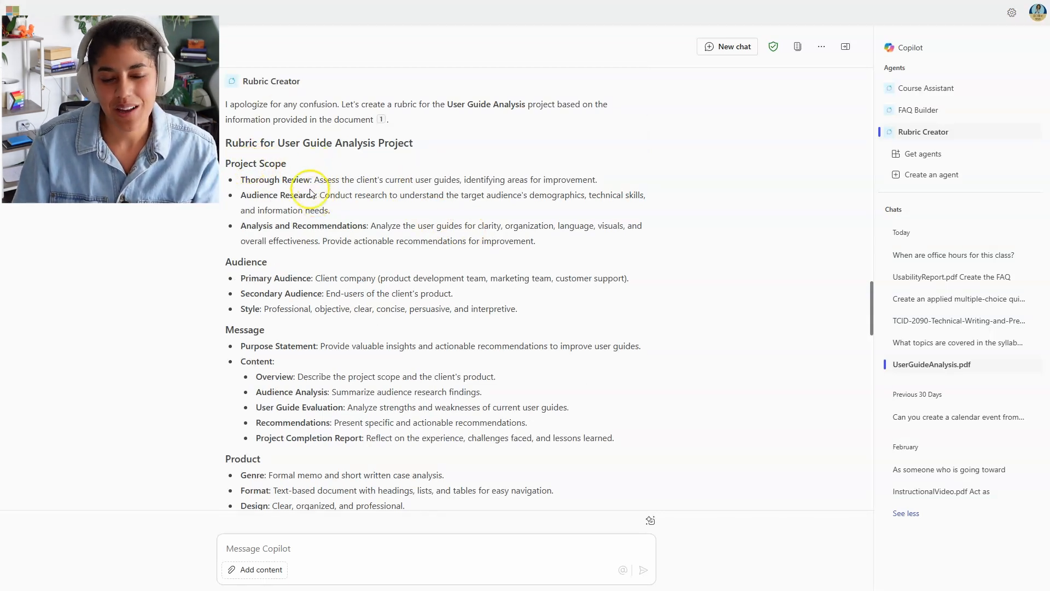
pyautogui.scroll(-2, 329, 232)
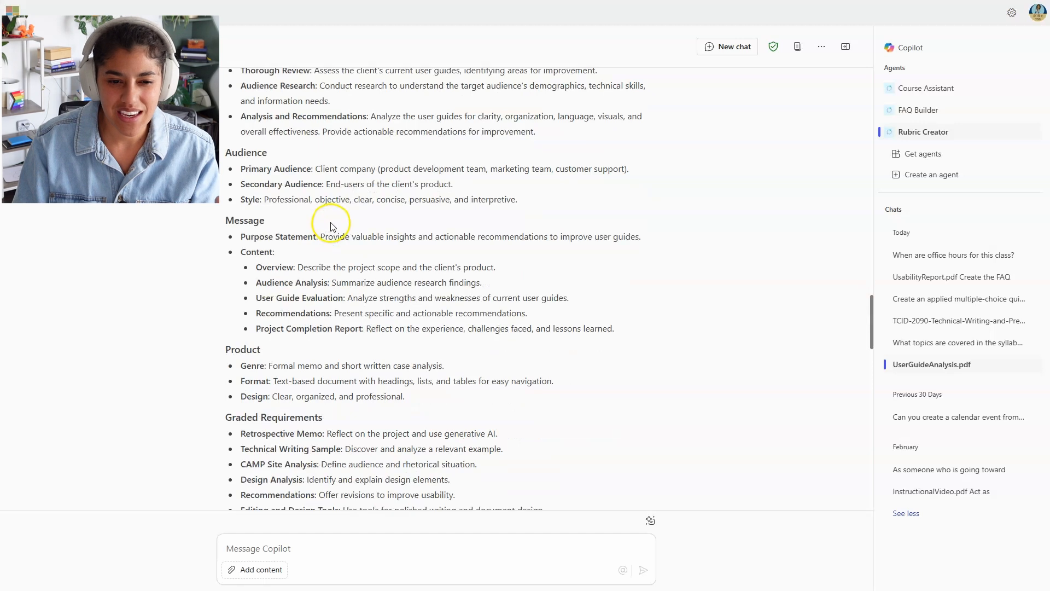
pyautogui.scroll(-1, 315, 242)
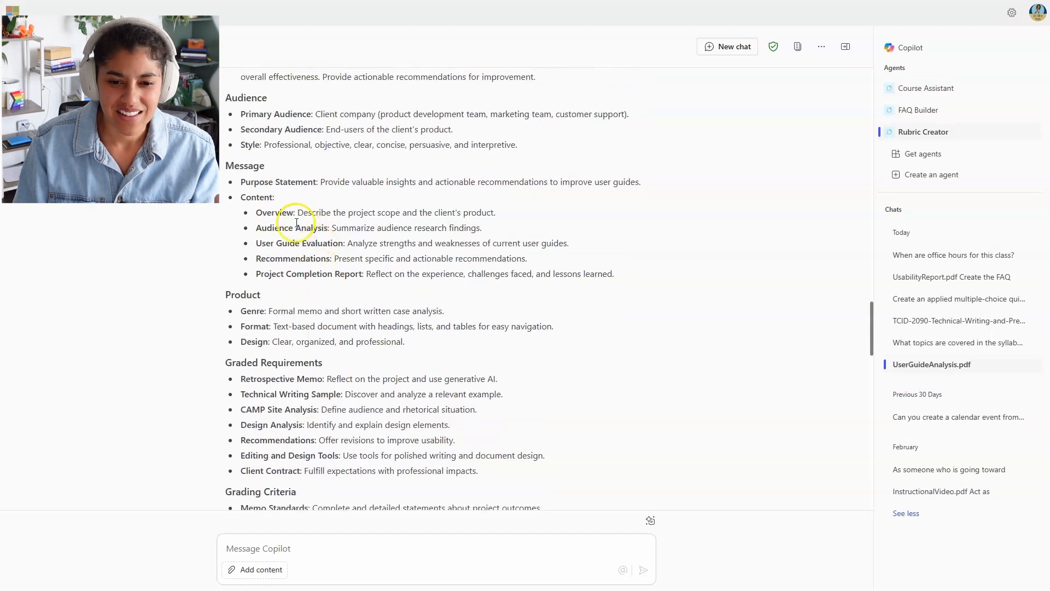
pyautogui.scroll(-2, 290, 259)
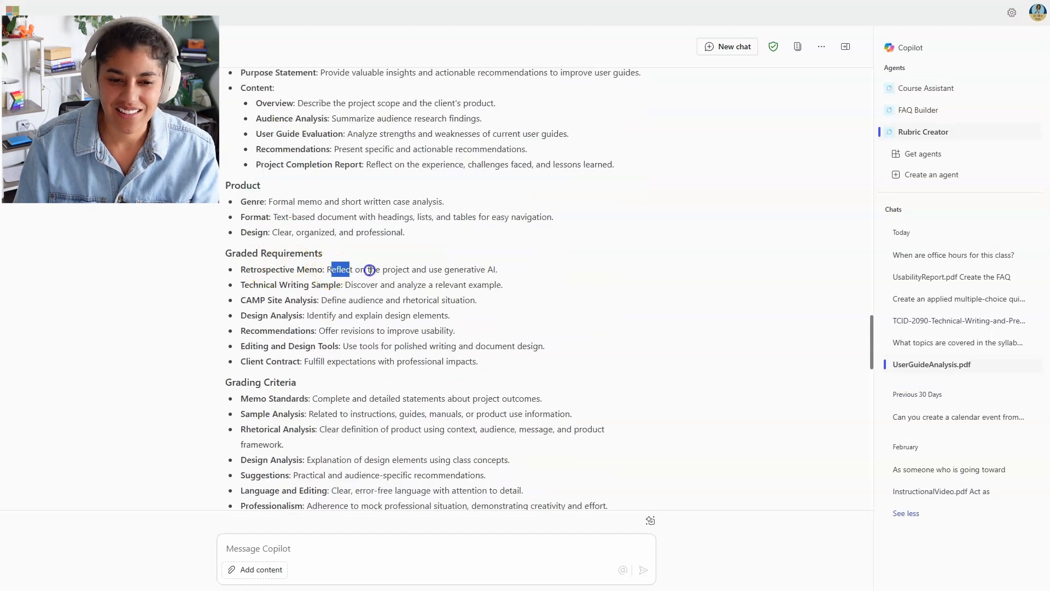
pyautogui.moveTo(370, 269); pyautogui.dragTo(484, 360)
pyautogui.click(379, 302)
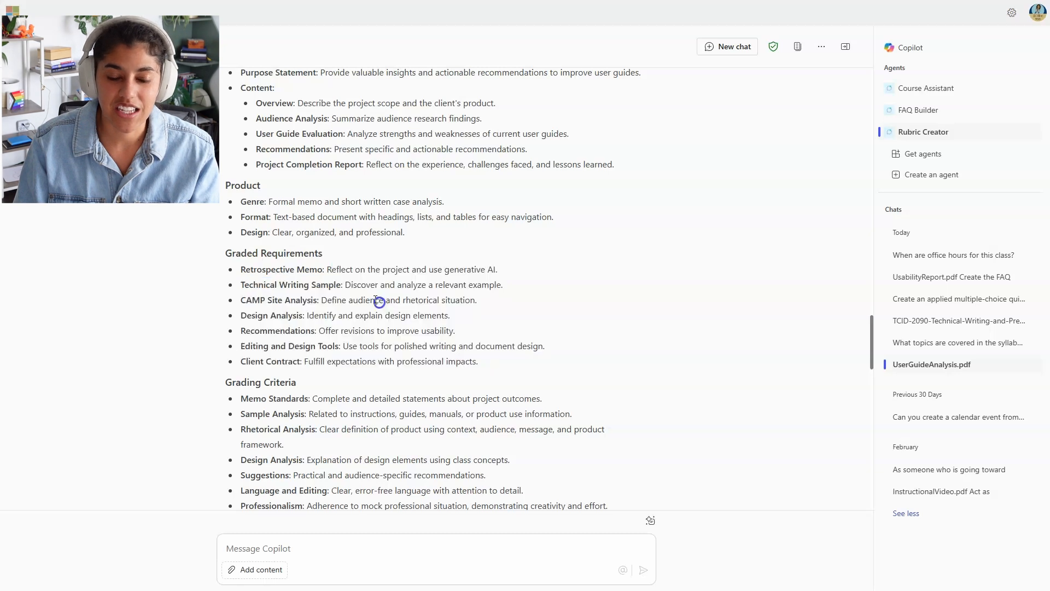
# Step: Scroll past the Grading Criteria items to the rubric table with Category, Criteria and Points columns
pyautogui.scroll(-3, 361, 274)
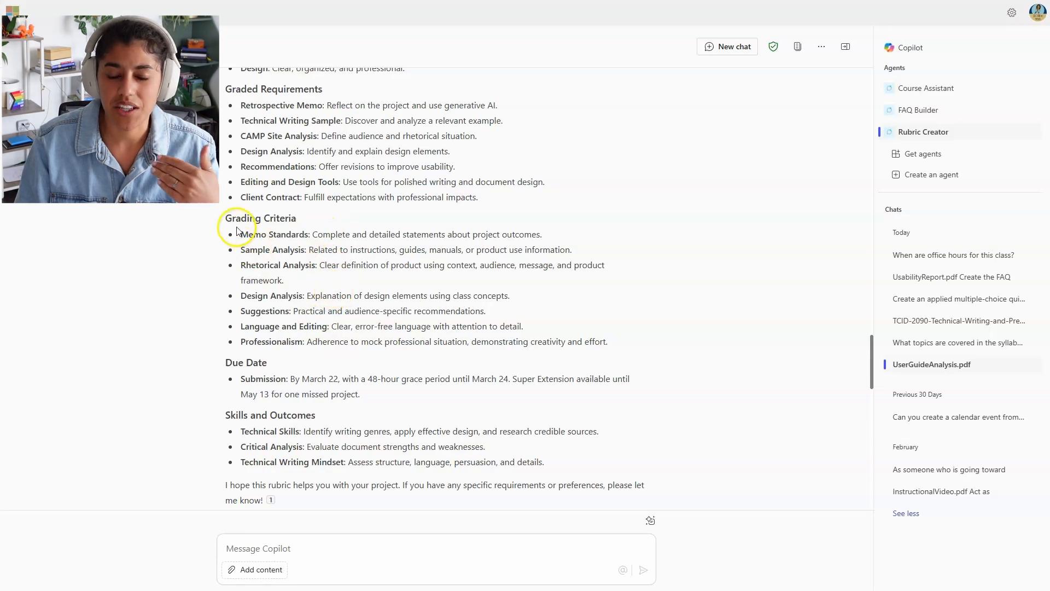
pyautogui.moveTo(249, 236); pyautogui.dragTo(613, 340)
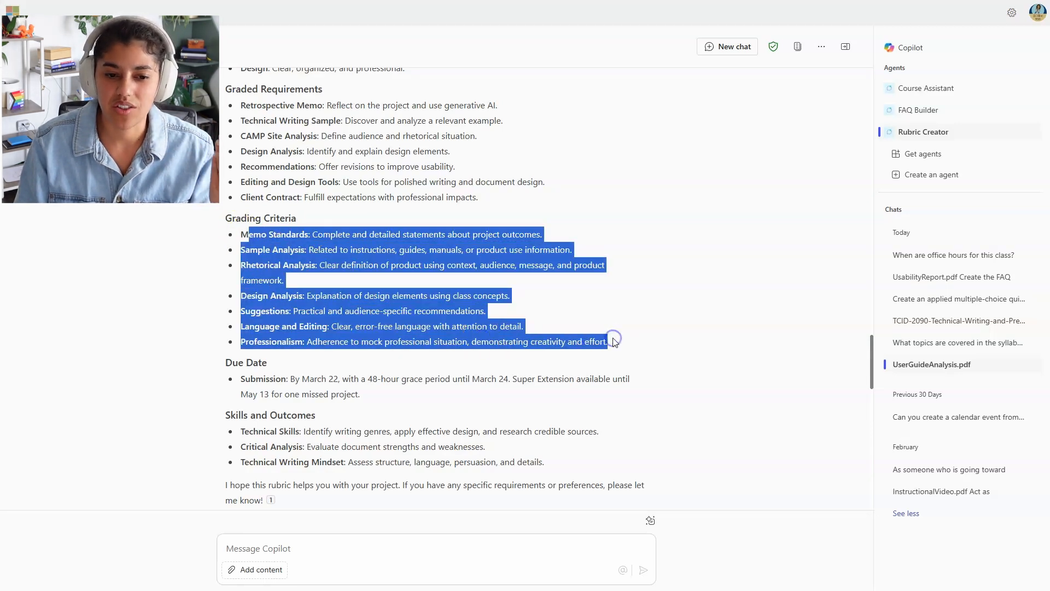
pyautogui.click(618, 302)
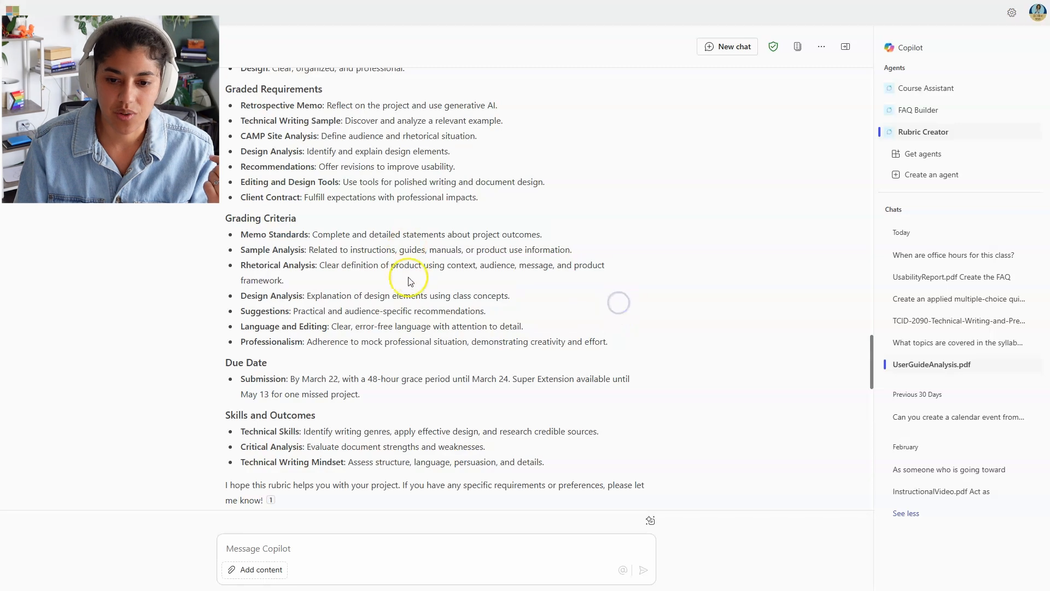
pyautogui.scroll(-2, 428, 218)
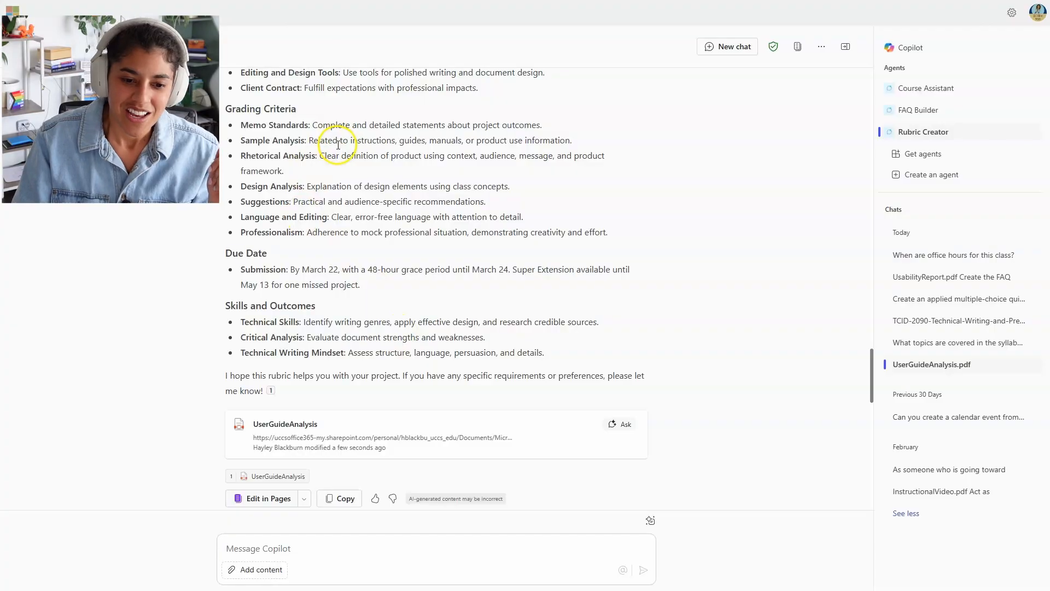
pyautogui.scroll(-7, 410, 212)
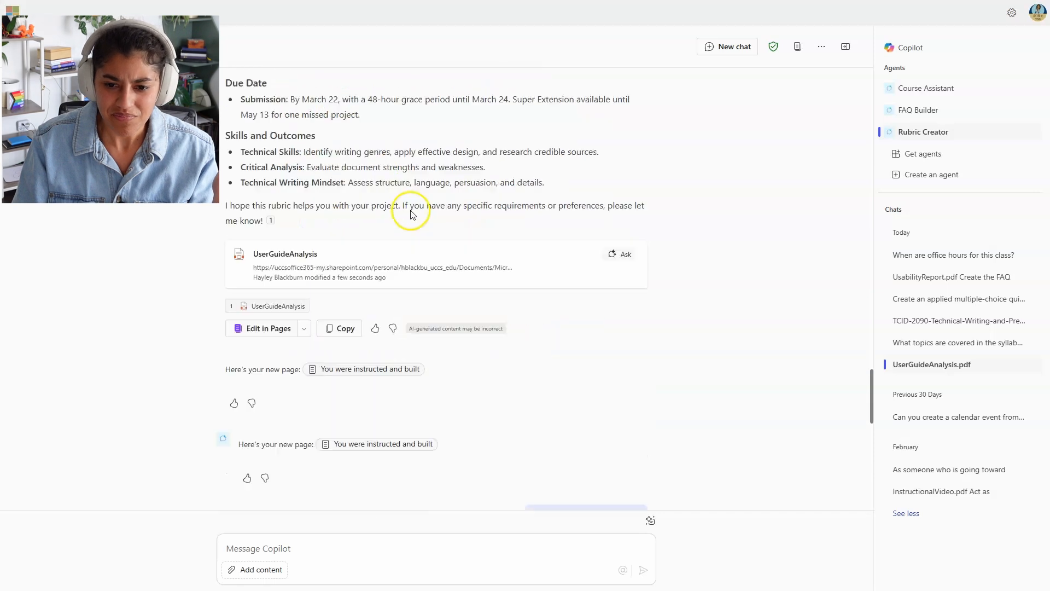
pyautogui.scroll(-2, 474, 254)
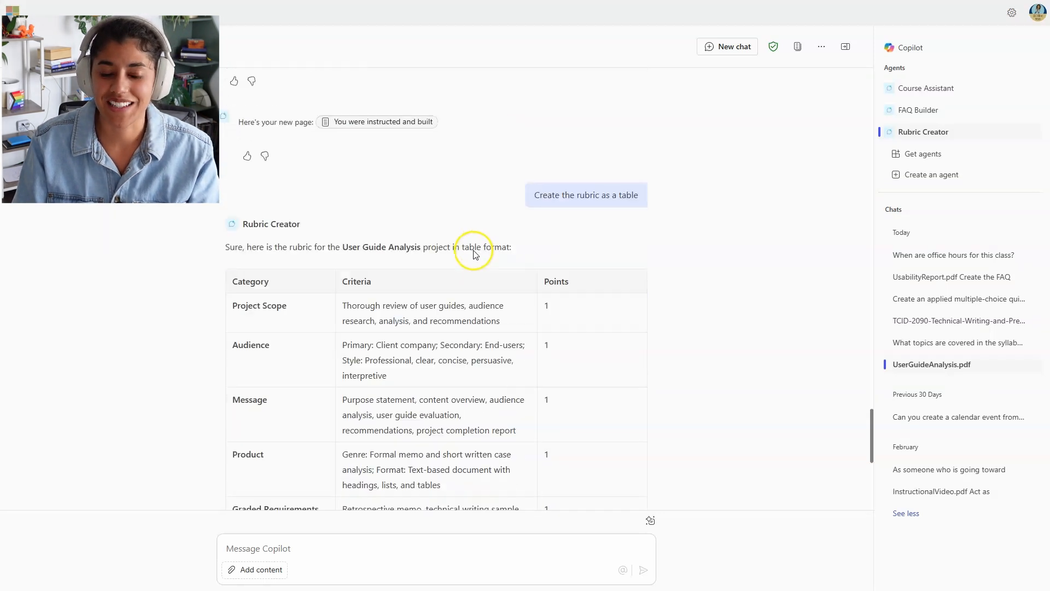
pyautogui.scroll(-2, 630, 219)
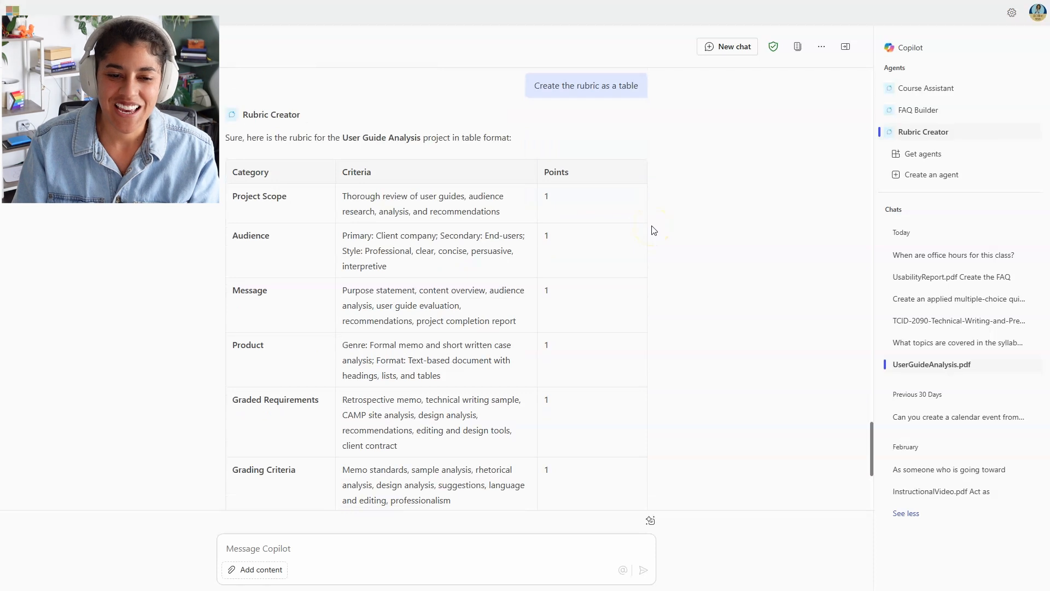
pyautogui.scroll(-3, 1009, 207)
pyautogui.scroll(3, 1013, 213)
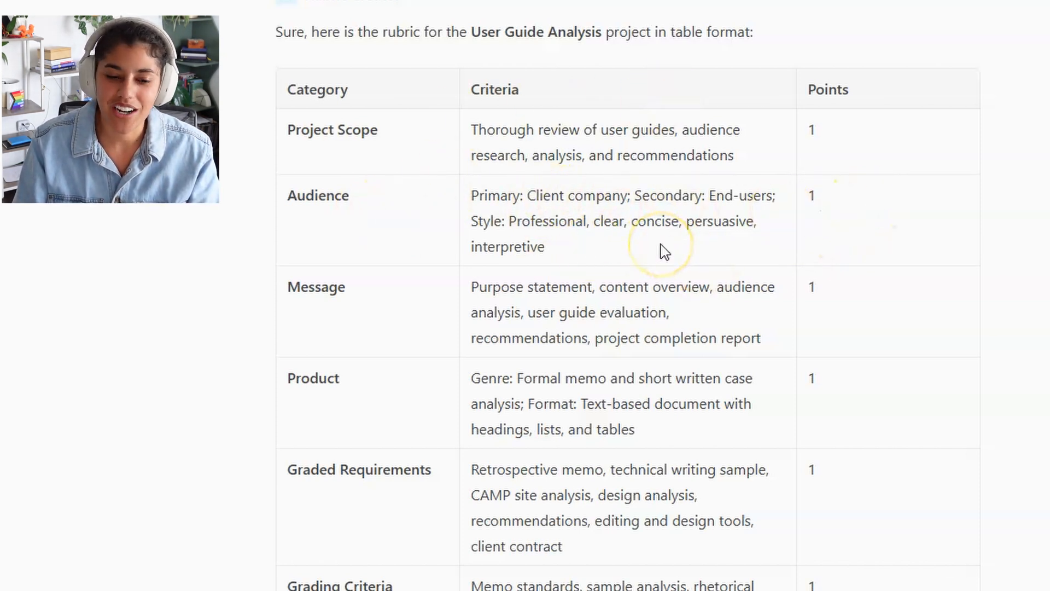
pyautogui.scroll(-2, 709, 261)
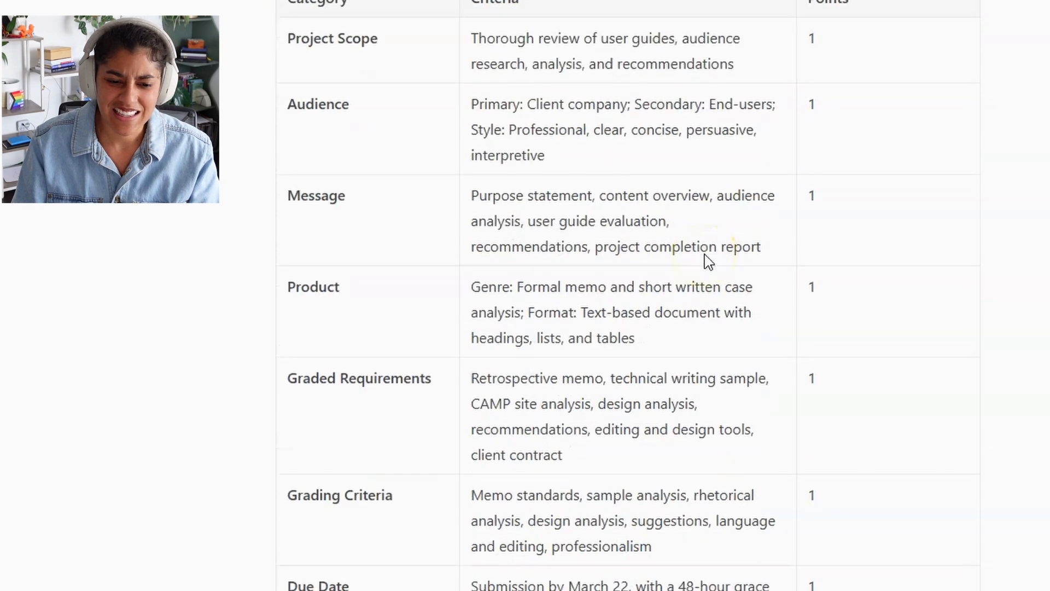
pyautogui.scroll(-3, 574, 311)
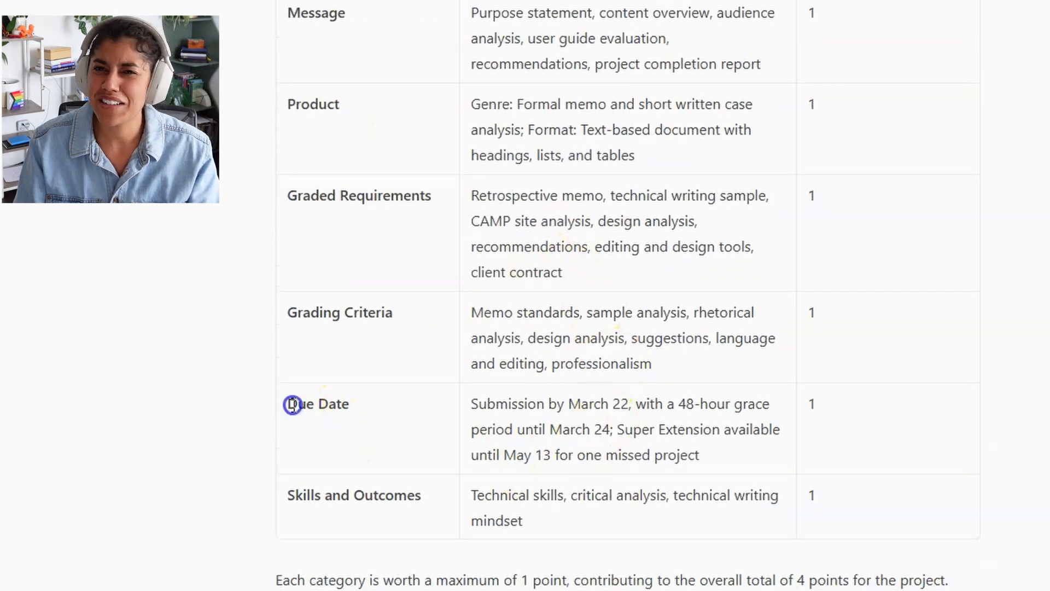
pyautogui.moveTo(290, 403); pyautogui.dragTo(762, 458)
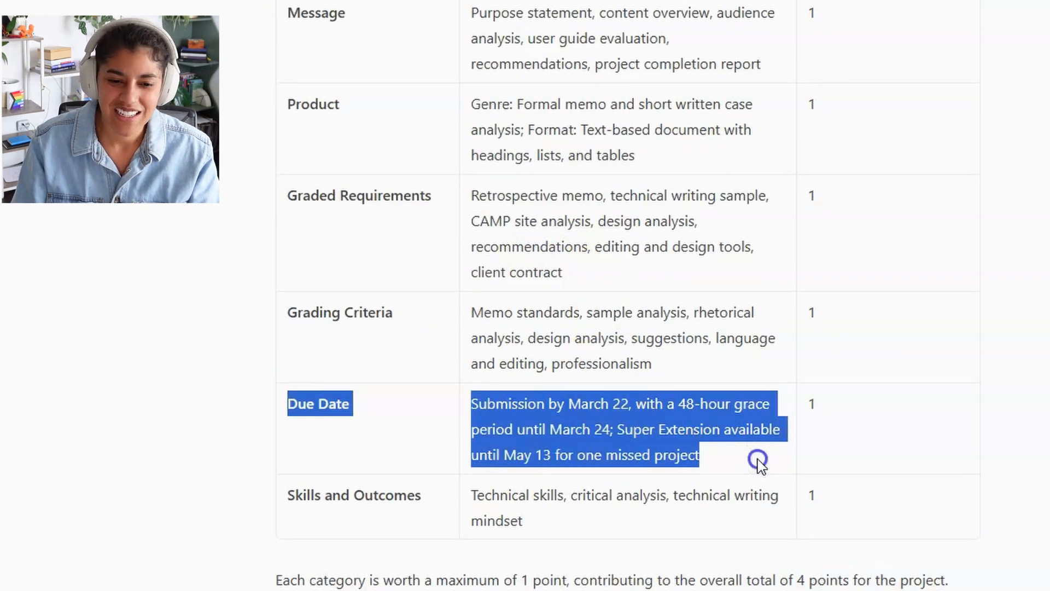
pyautogui.click(759, 459)
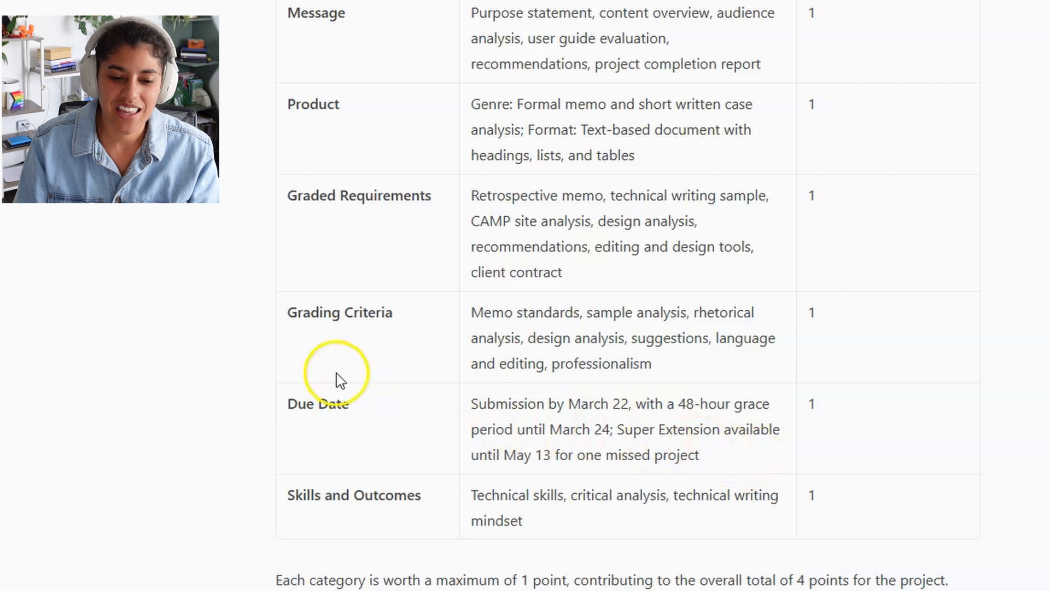
pyautogui.moveTo(297, 312); pyautogui.dragTo(745, 366)
pyautogui.click(743, 365)
pyautogui.scroll(-4, 982, 422)
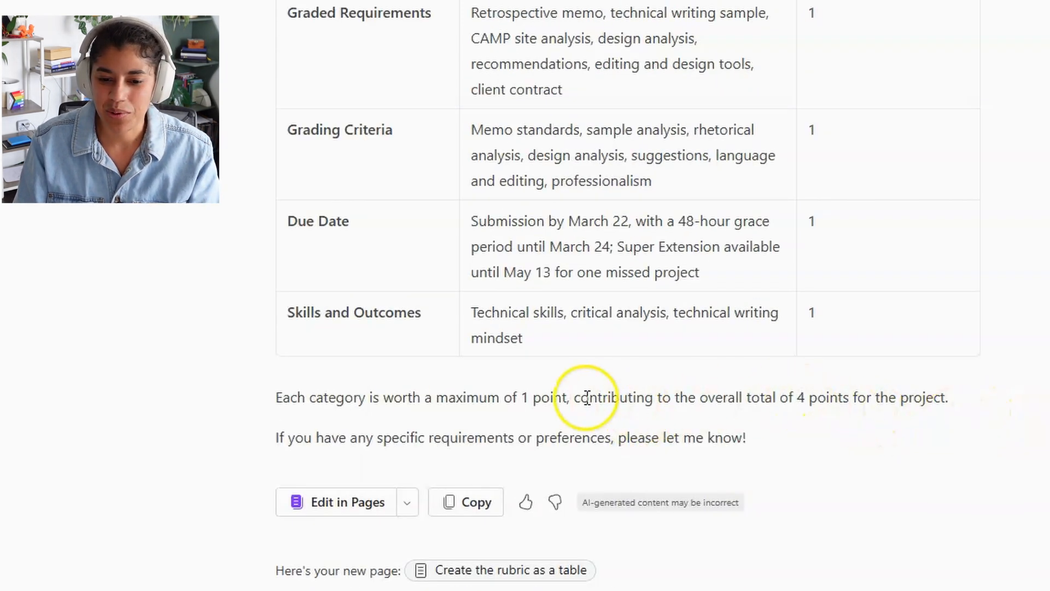
pyautogui.moveTo(376, 404); pyautogui.dragTo(945, 419)
pyautogui.scroll(6, 945, 421)
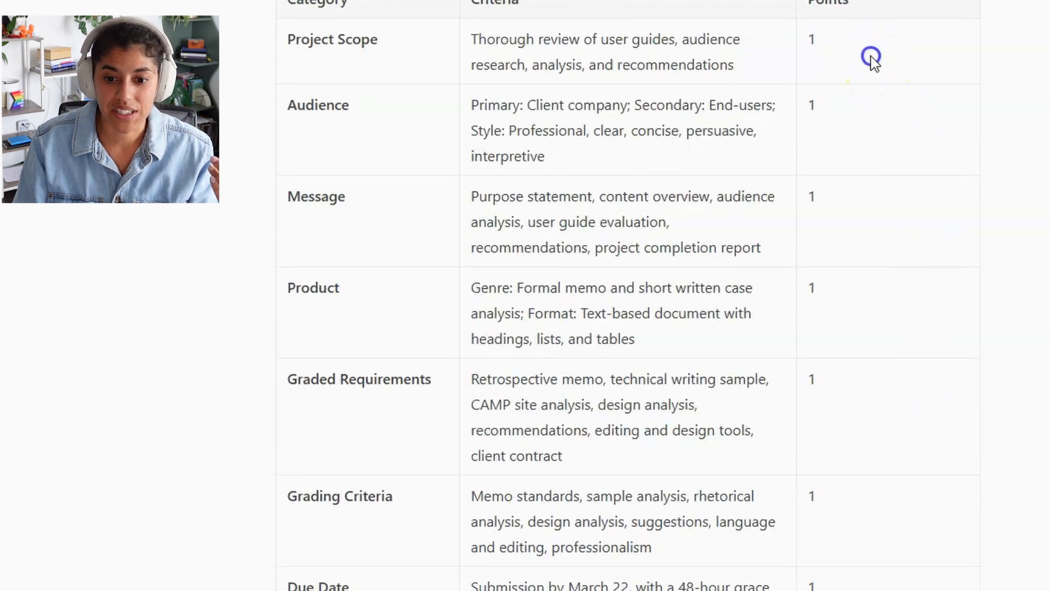
pyautogui.scroll(-6, 875, 391)
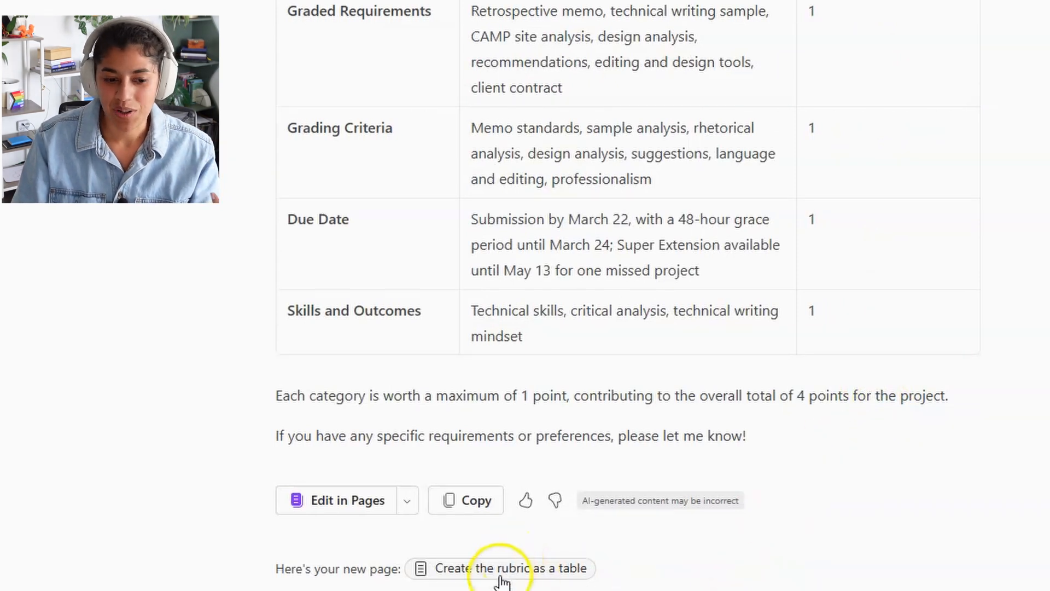
pyautogui.click(499, 575)
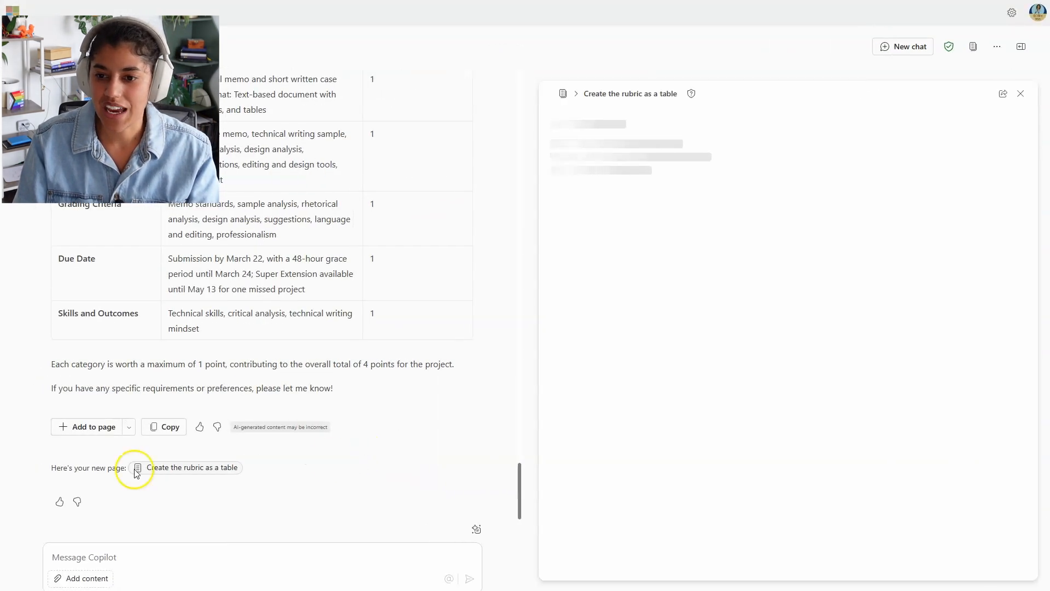
# Step: Delete the empty Column 4 from the rubric page's table
pyautogui.scroll(-2, 824, 213)
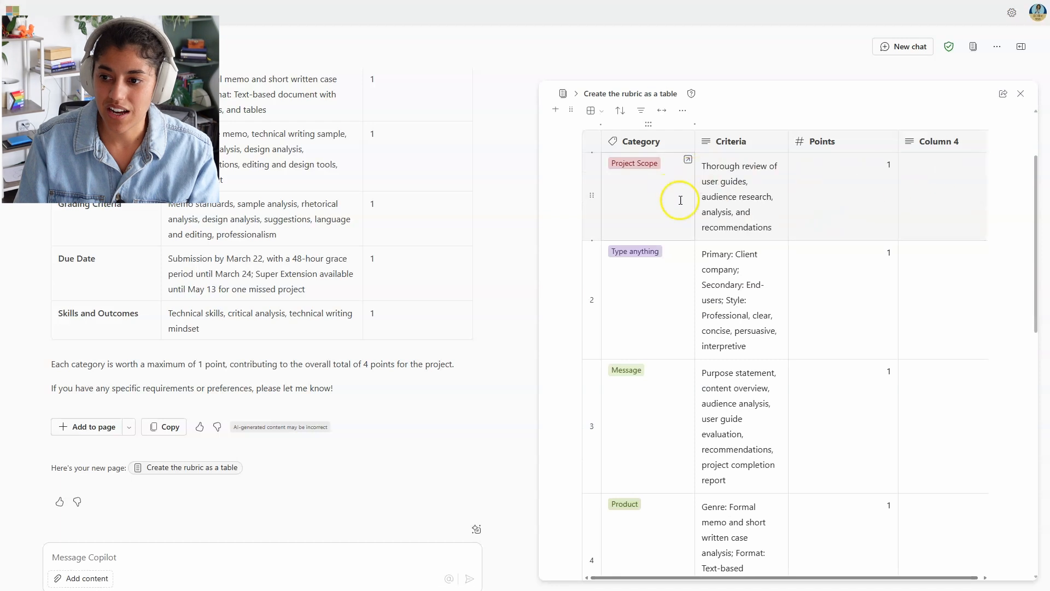
pyautogui.click(951, 205)
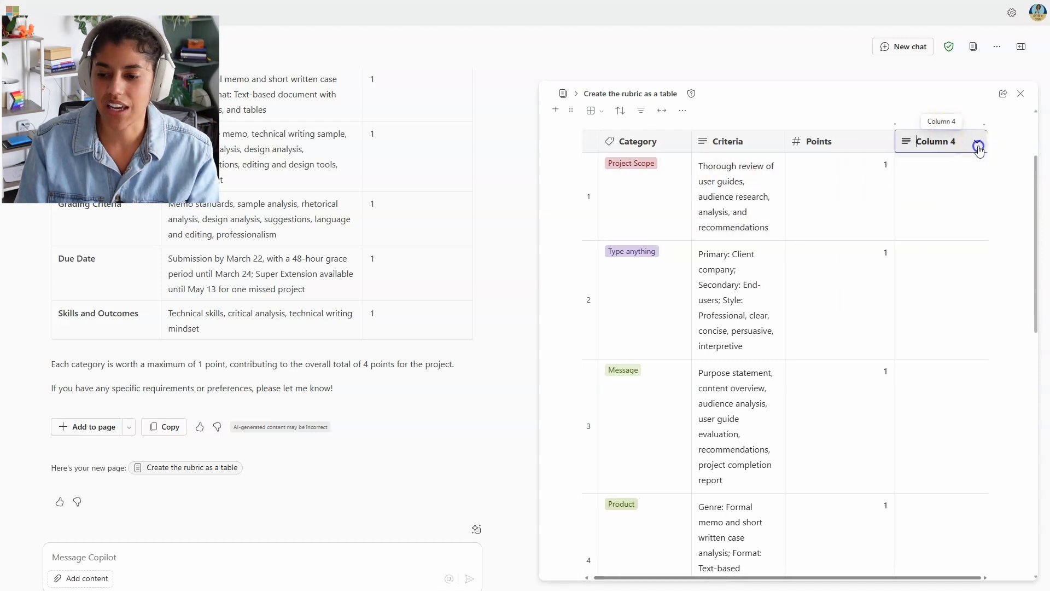
pyautogui.click(977, 143)
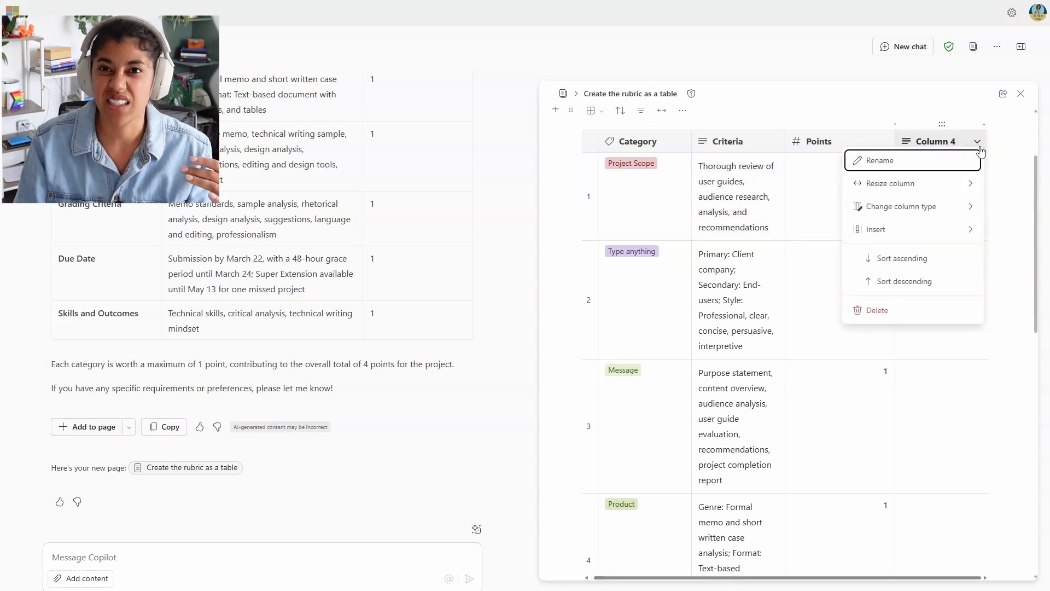
pyautogui.click(885, 310)
# Step: Review the category tag options on the table, then open the page's sharing options
pyautogui.click(936, 164)
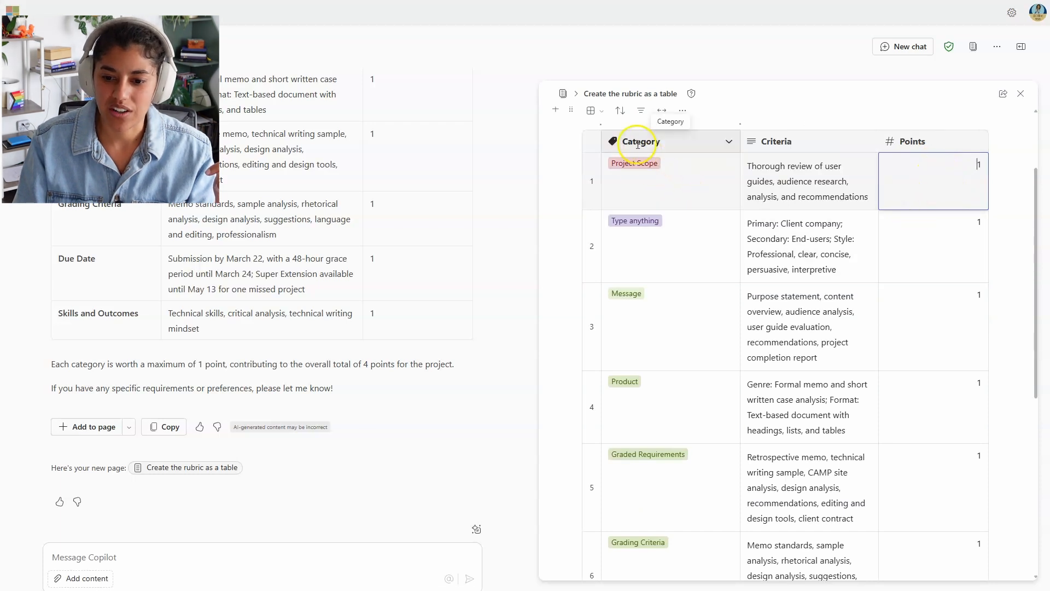
pyautogui.click(634, 164)
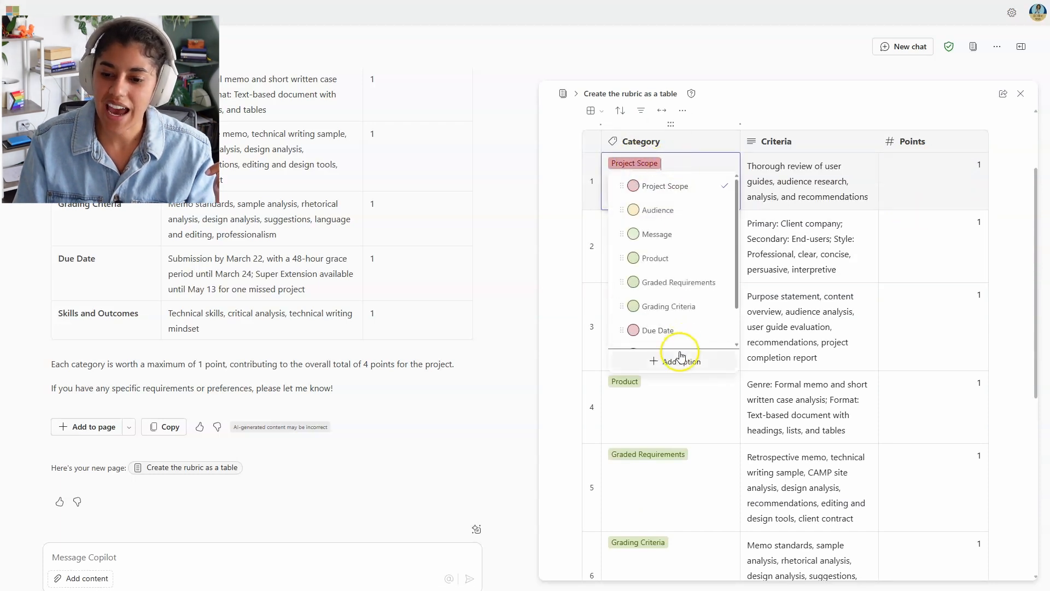
pyautogui.scroll(-2, 674, 323)
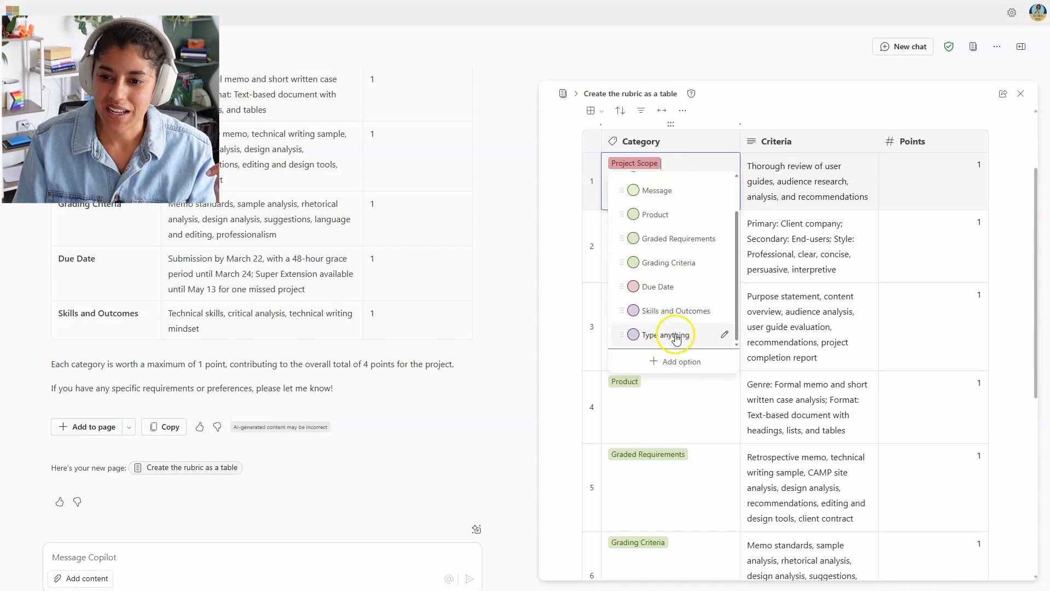
pyautogui.click(853, 131)
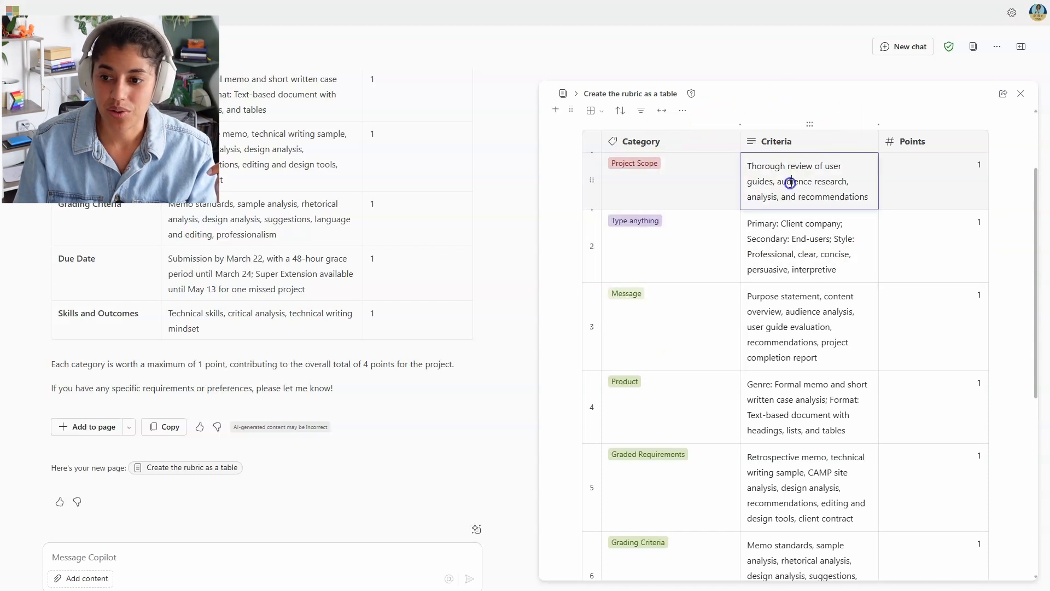
pyautogui.scroll(-3, 709, 243)
pyautogui.scroll(4, 709, 243)
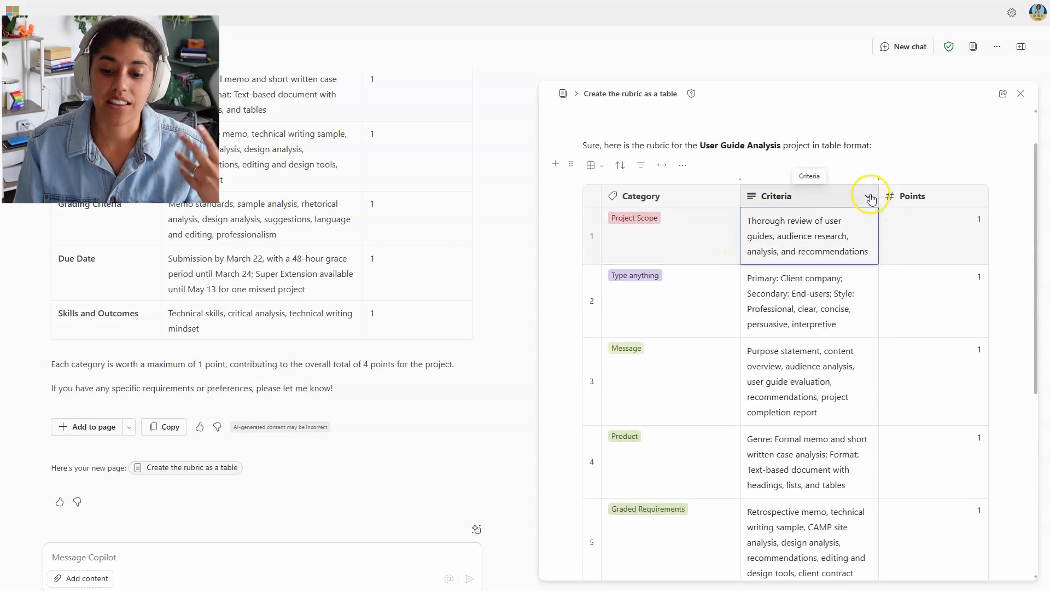
pyautogui.scroll(-5, 881, 328)
pyautogui.scroll(-1, 883, 334)
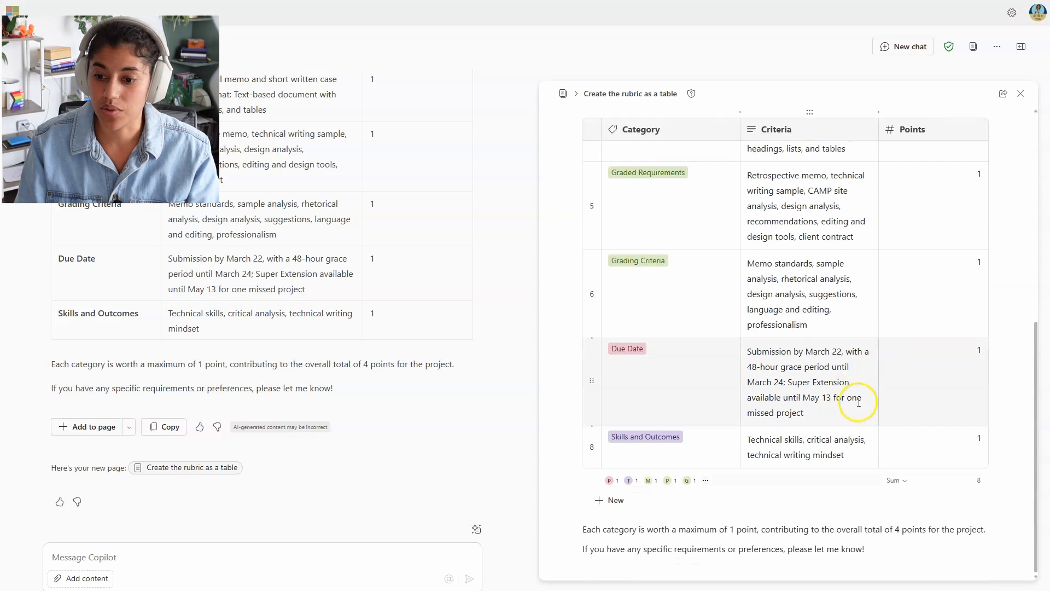
pyautogui.scroll(7, 875, 415)
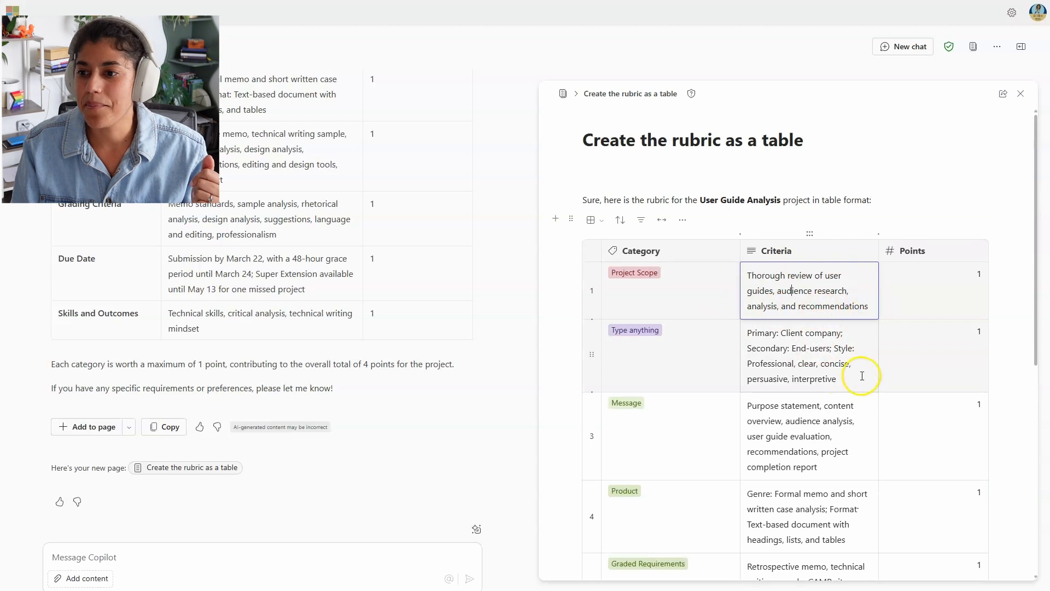
pyautogui.click(1002, 95)
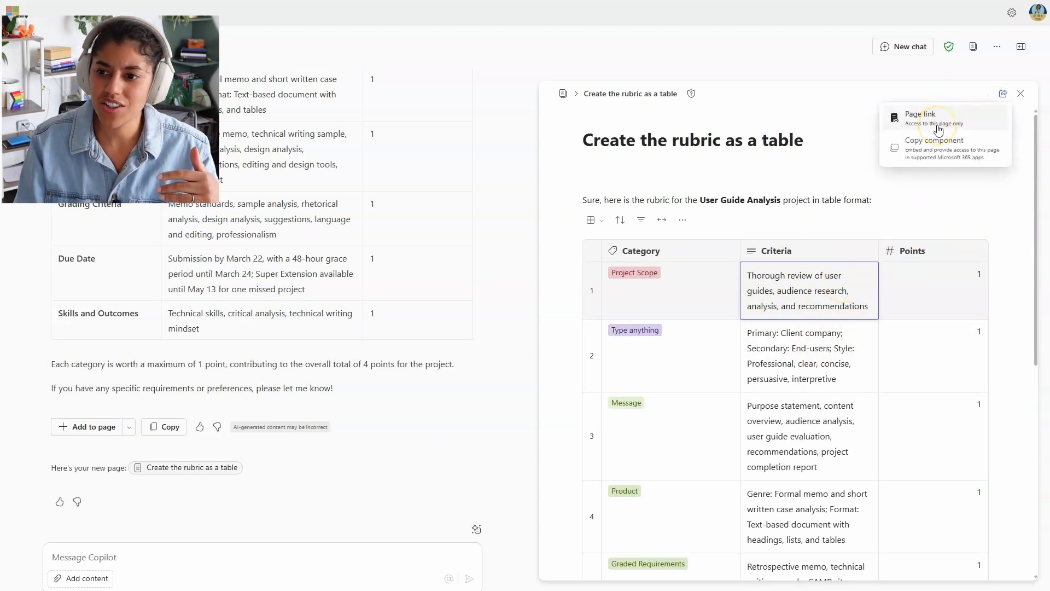
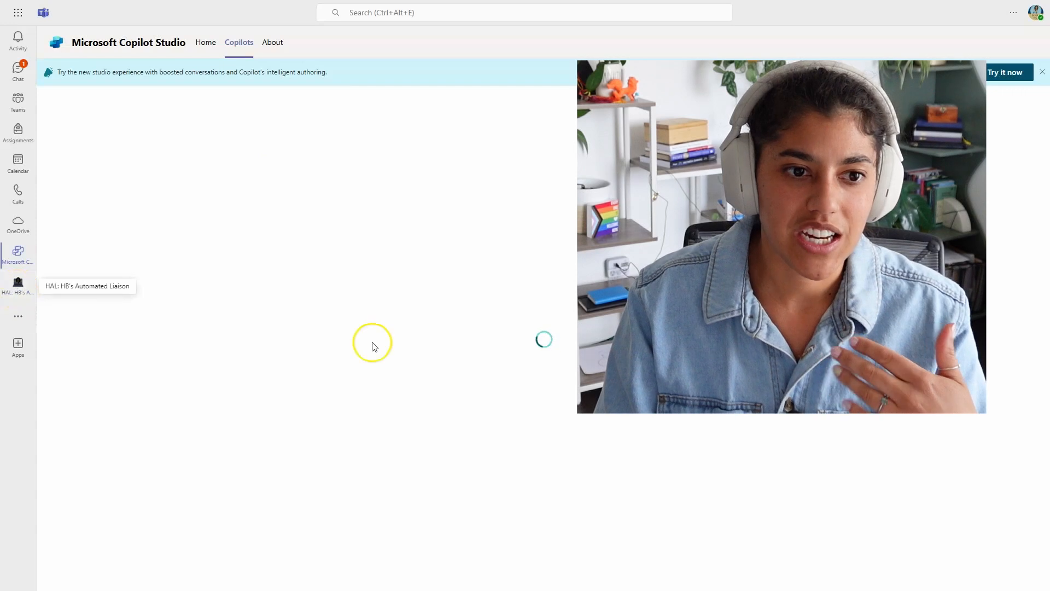
# Step: Open the HAL: HB's Automated Liaison chat and scroll up to the earlier questions
pyautogui.click(18, 283)
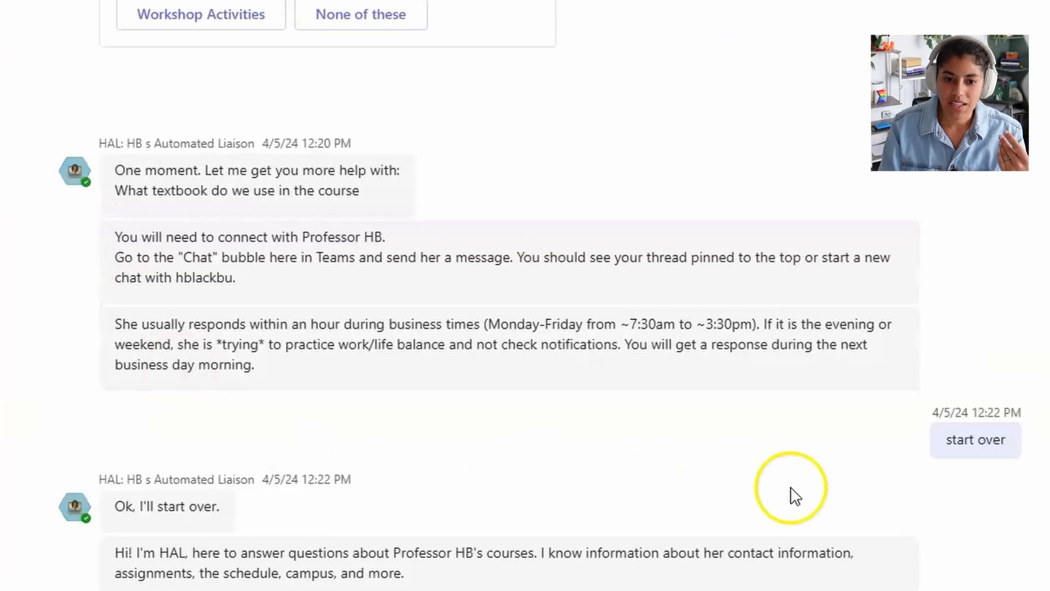
pyautogui.scroll(20, 854, 483)
pyautogui.scroll(15, 857, 491)
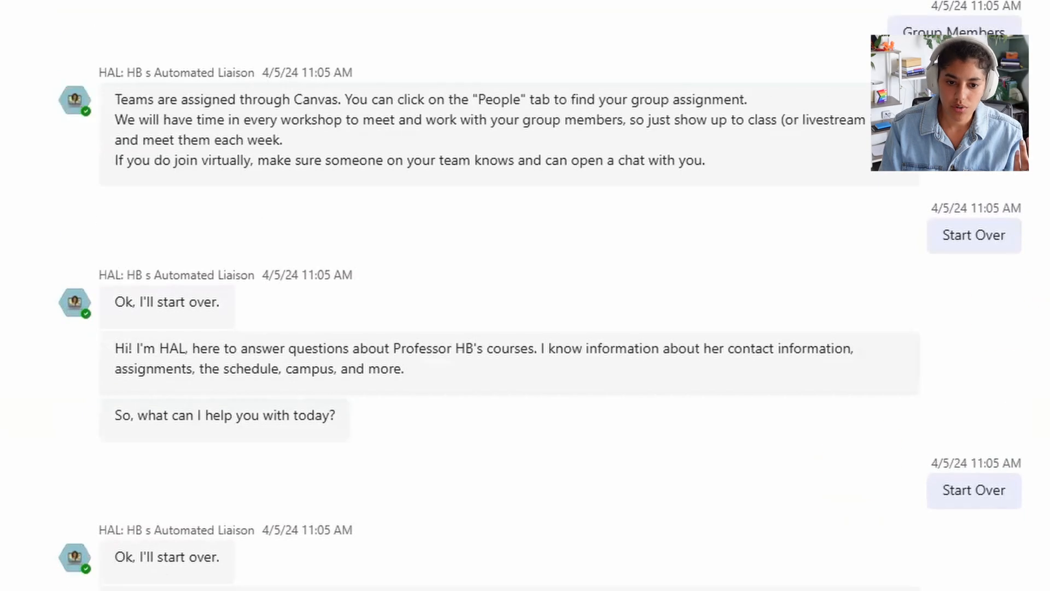
pyautogui.scroll(10, 508, 307)
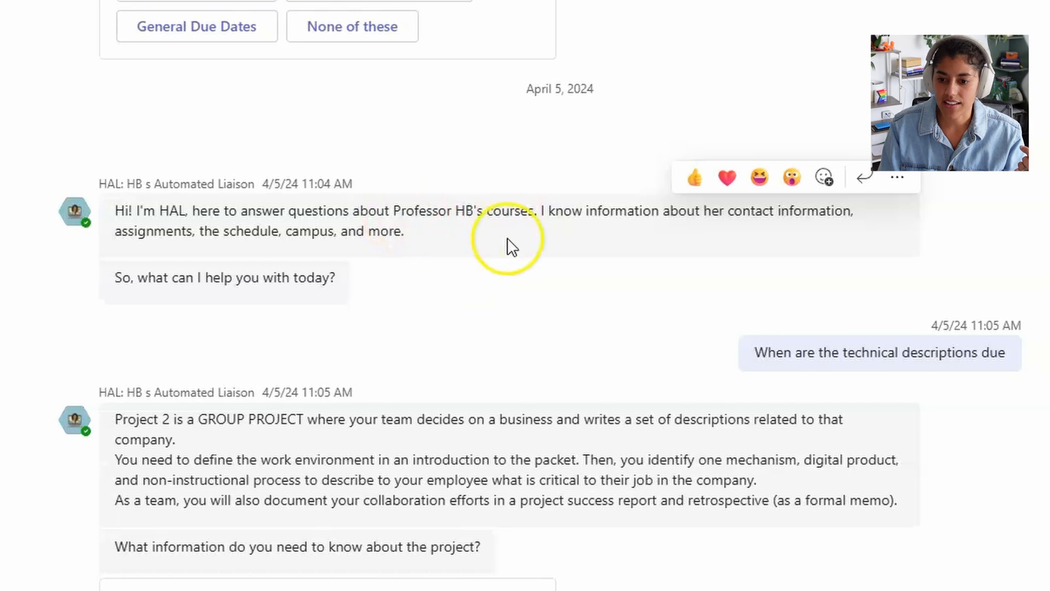
pyautogui.scroll(-2, 602, 236)
pyautogui.moveTo(750, 251); pyautogui.dragTo(1016, 260)
pyautogui.click(1037, 269)
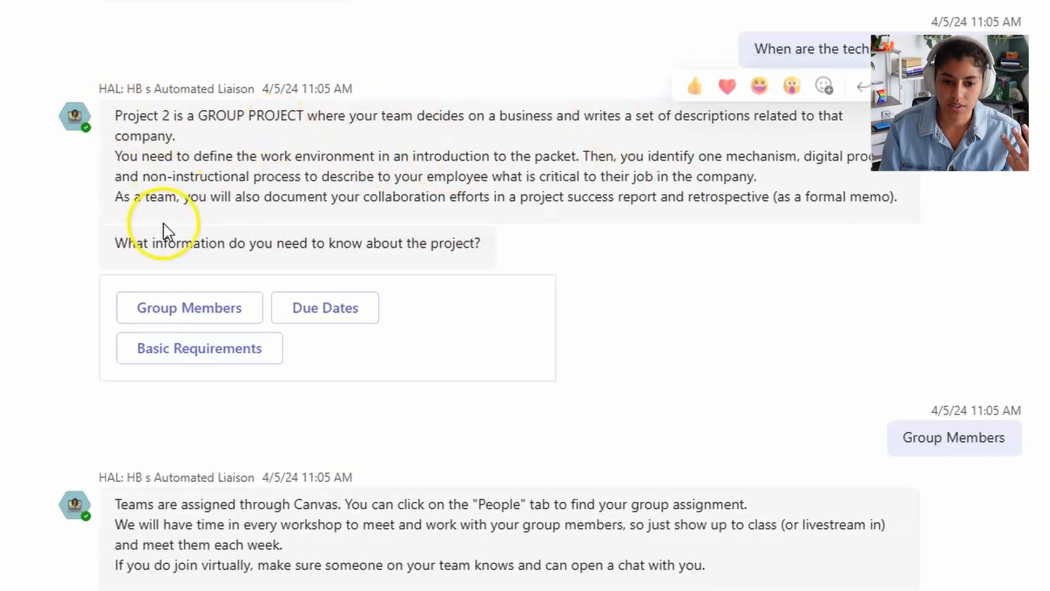
# Step: Scroll down through HAL's replies to review the rest of the conversation
pyautogui.scroll(-2, 819, 340)
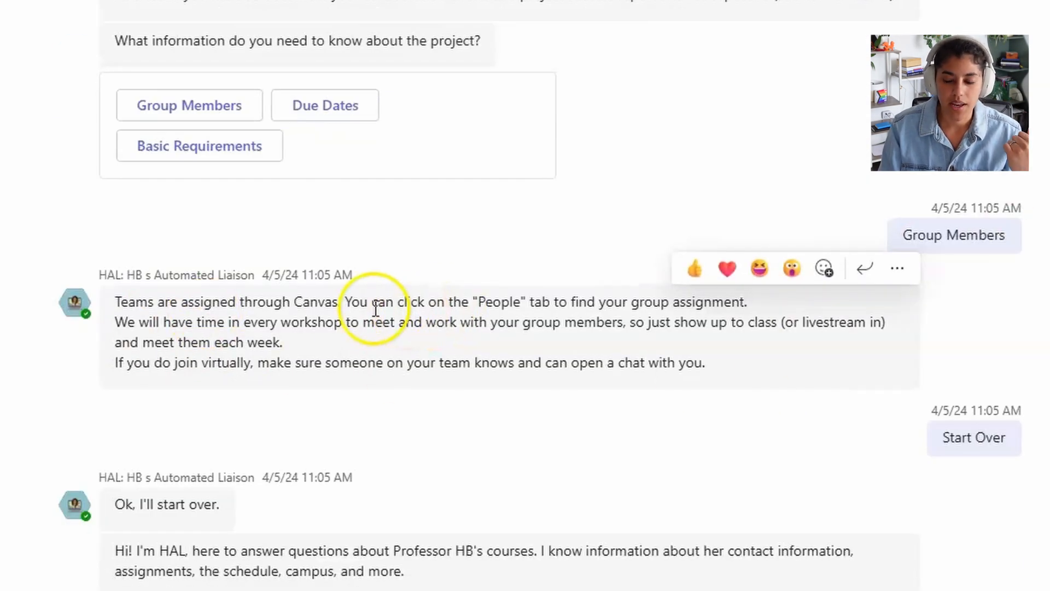
pyautogui.moveTo(375, 310); pyautogui.dragTo(680, 305)
pyautogui.click(680, 340)
pyautogui.scroll(-3, 683, 348)
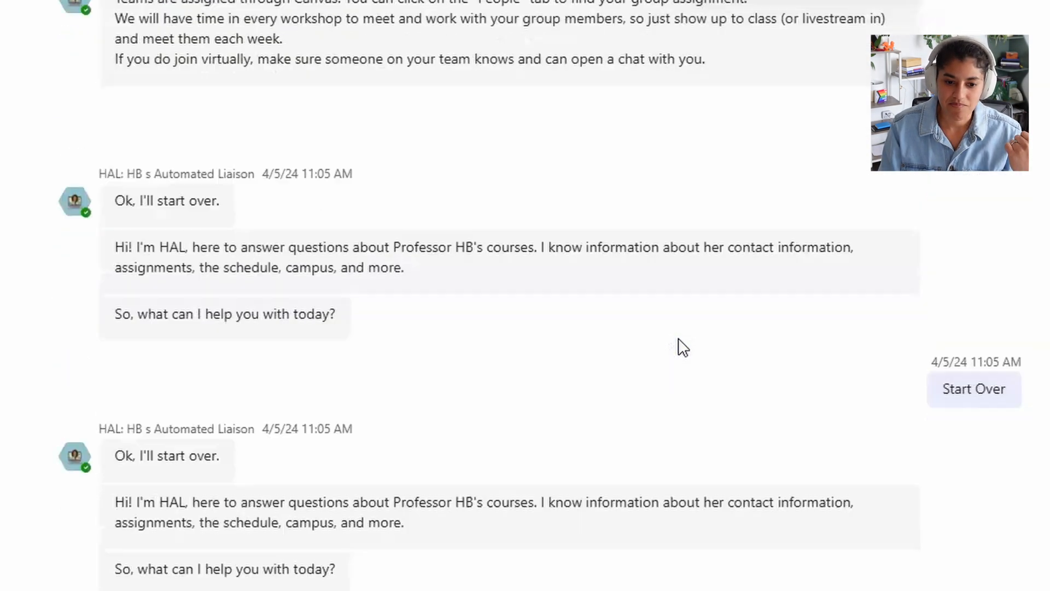
pyautogui.scroll(-5, 683, 347)
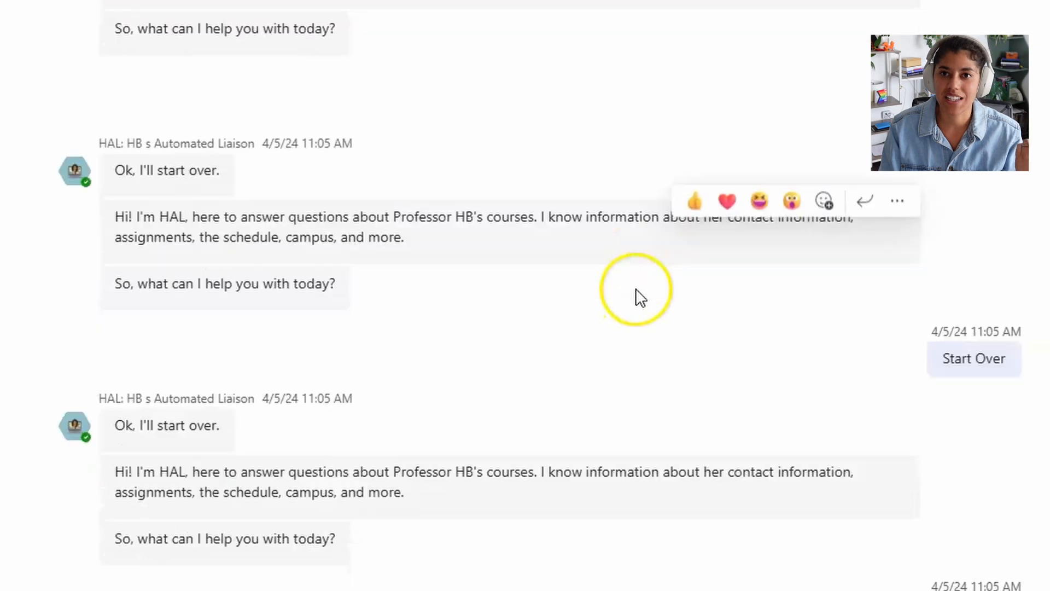
pyautogui.scroll(-6, 635, 288)
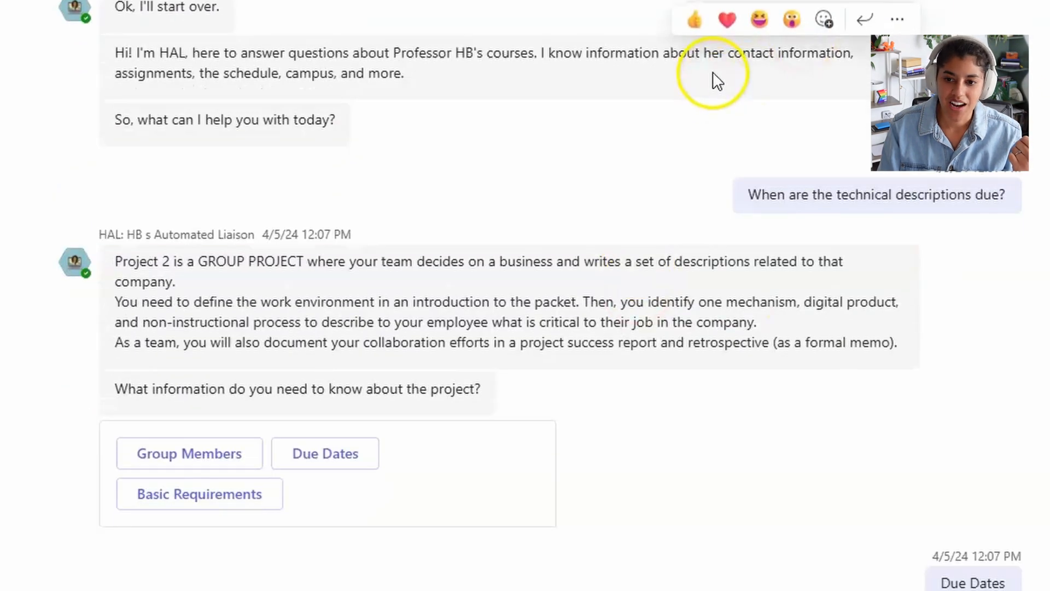
pyautogui.scroll(-3, 684, 154)
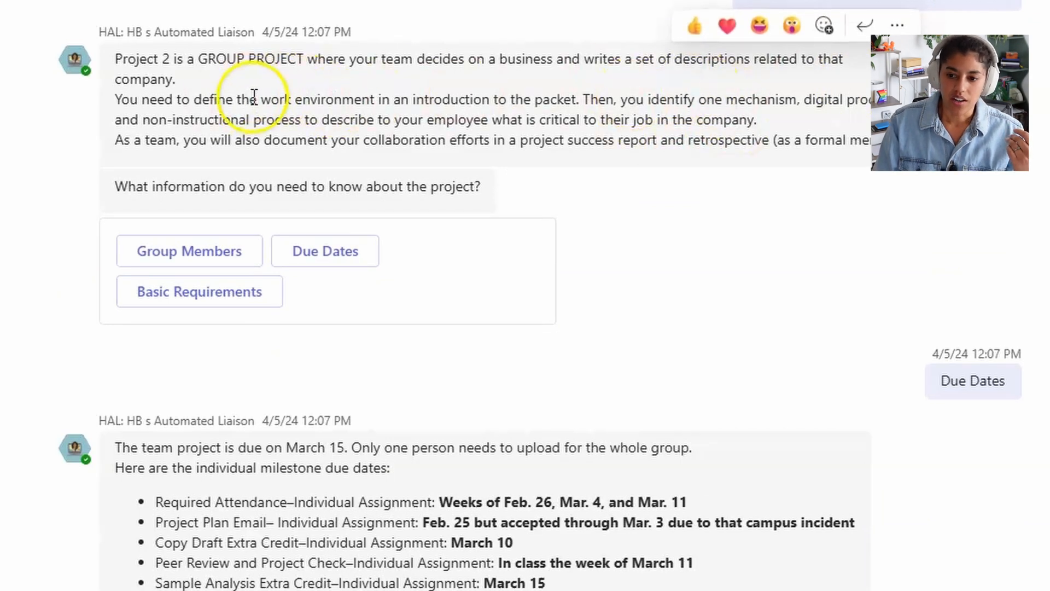
pyautogui.scroll(-3, 622, 159)
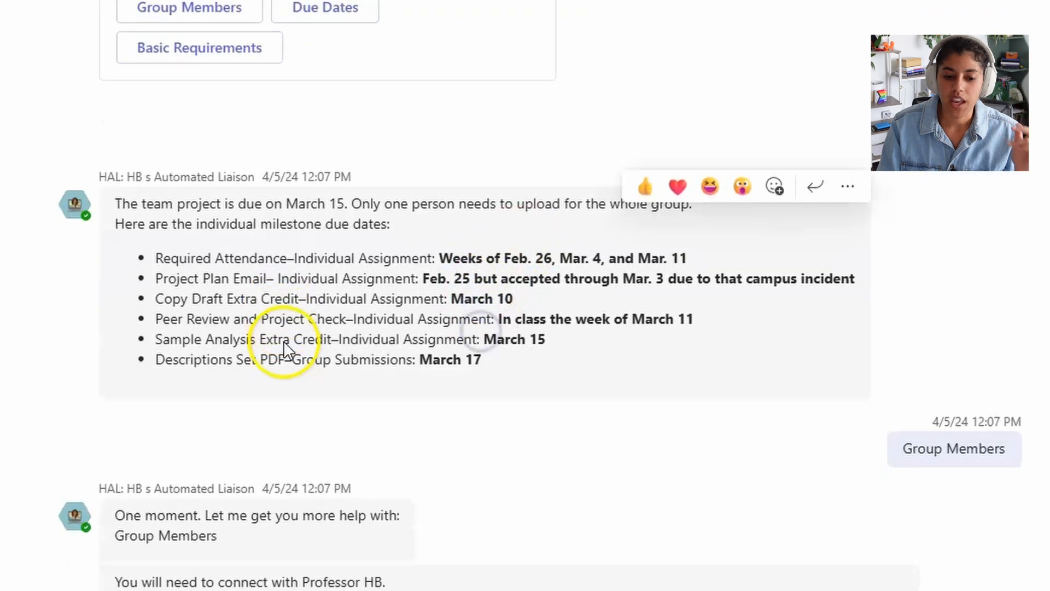
pyautogui.scroll(-2, 283, 340)
pyautogui.moveTo(435, 124); pyautogui.dragTo(611, 158)
pyautogui.scroll(-2, 771, 221)
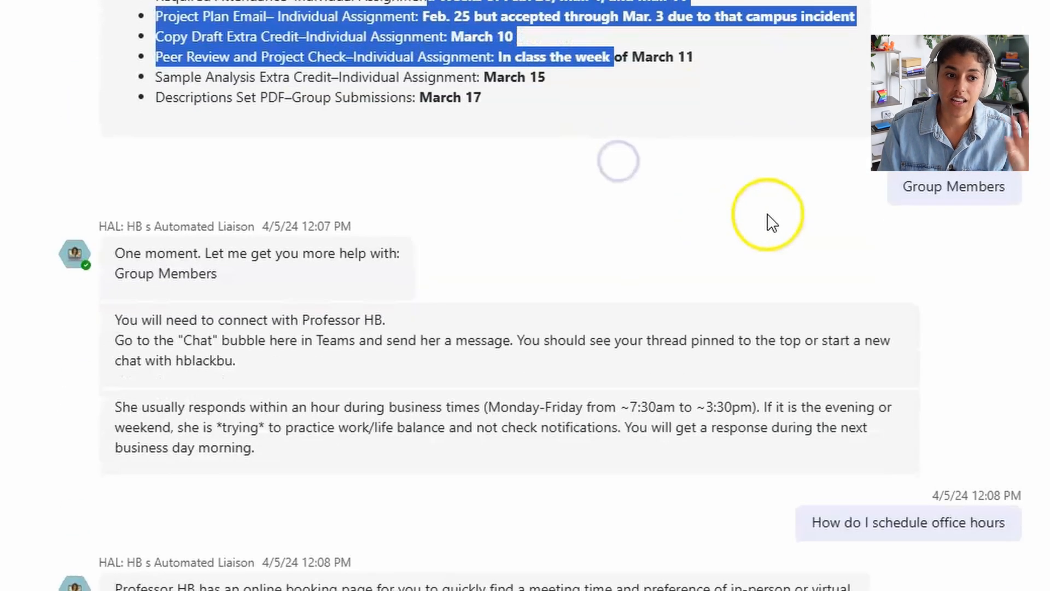
pyautogui.scroll(-5, 957, 345)
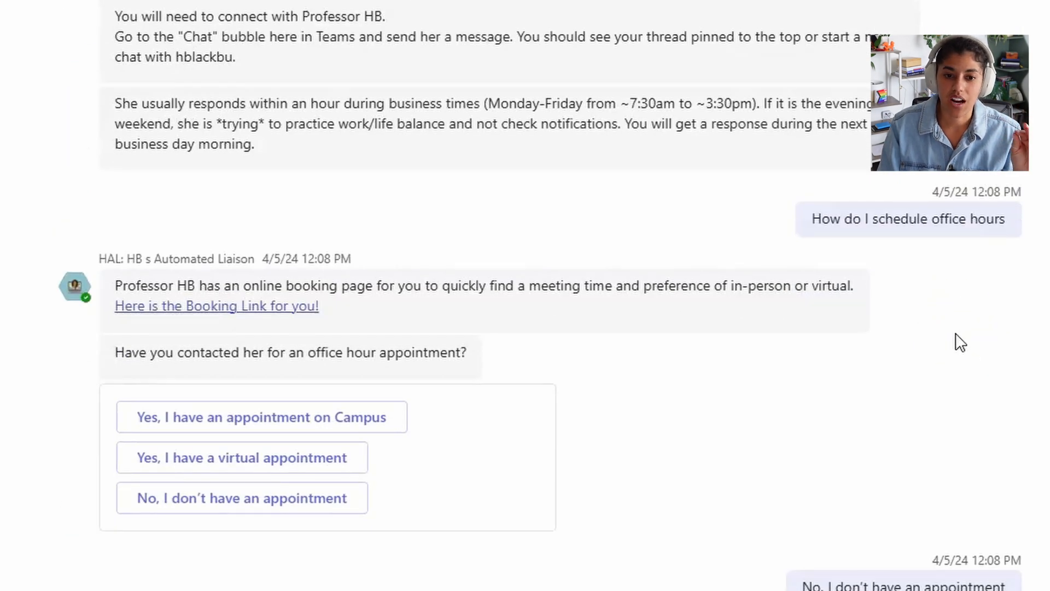
pyautogui.scroll(-5, 857, 347)
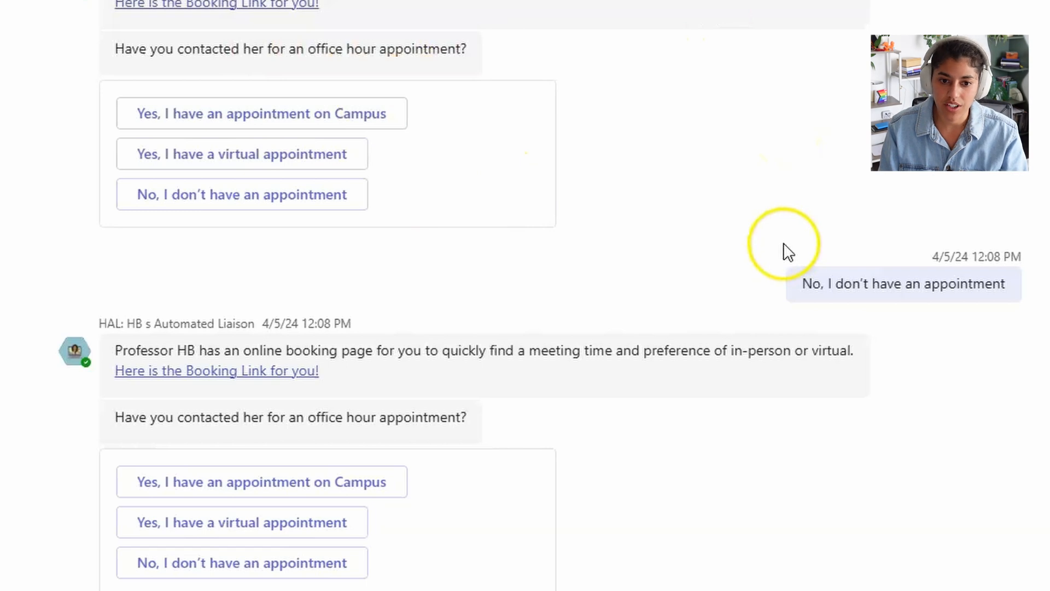
pyautogui.scroll(-2, 777, 260)
pyautogui.scroll(-6, 780, 262)
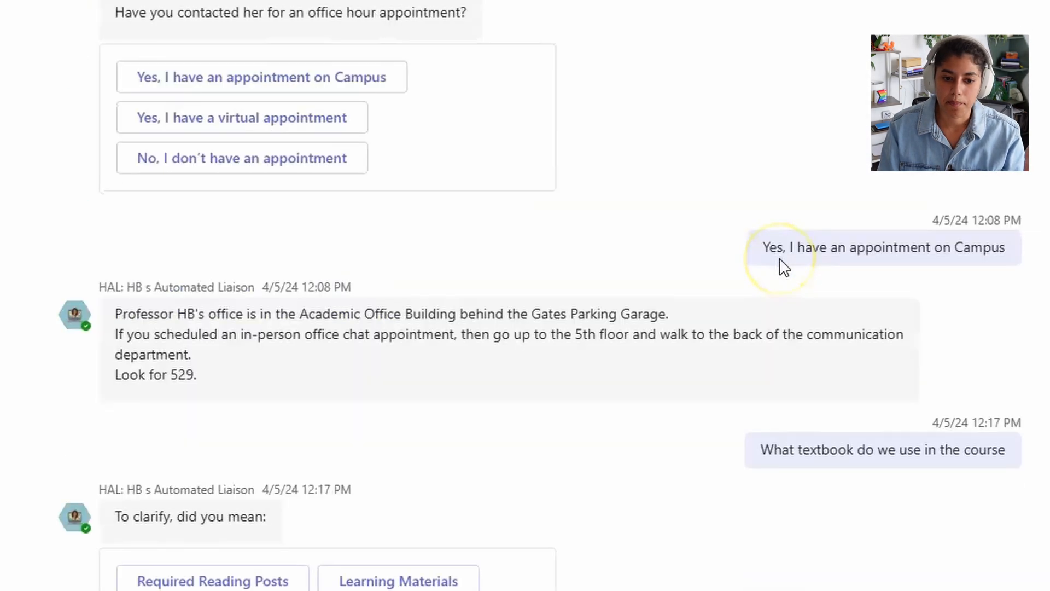
pyautogui.scroll(-10, 569, 355)
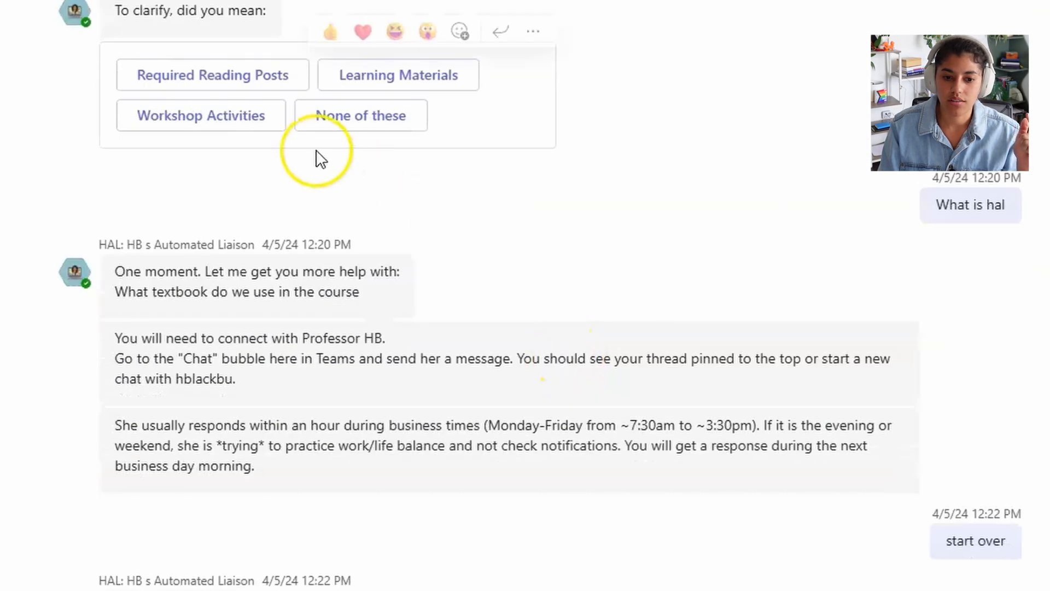
pyautogui.scroll(-2, 472, 333)
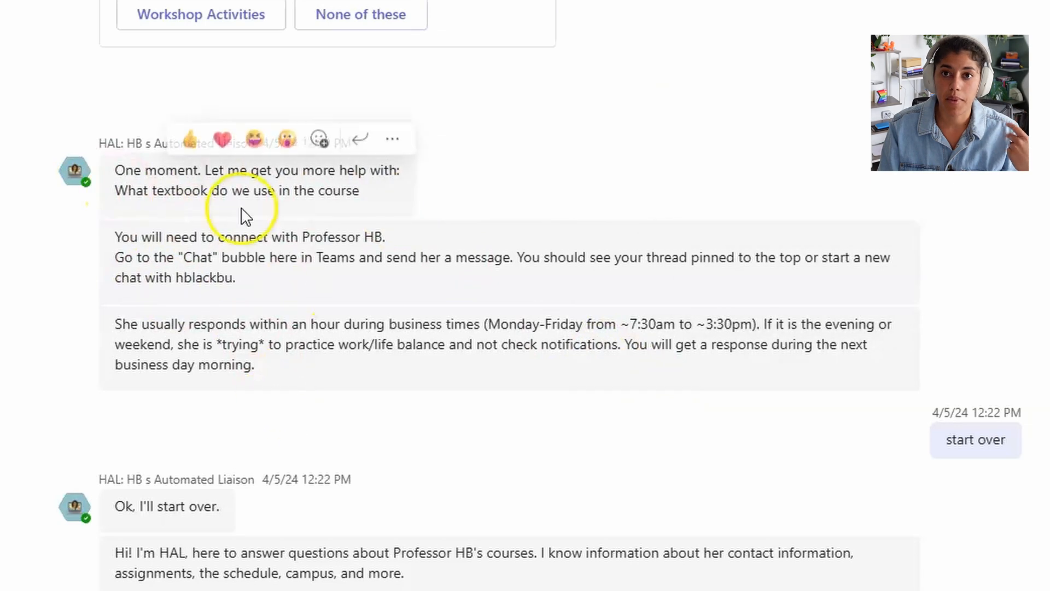
pyautogui.scroll(10, 339, 398)
pyautogui.scroll(15, 339, 392)
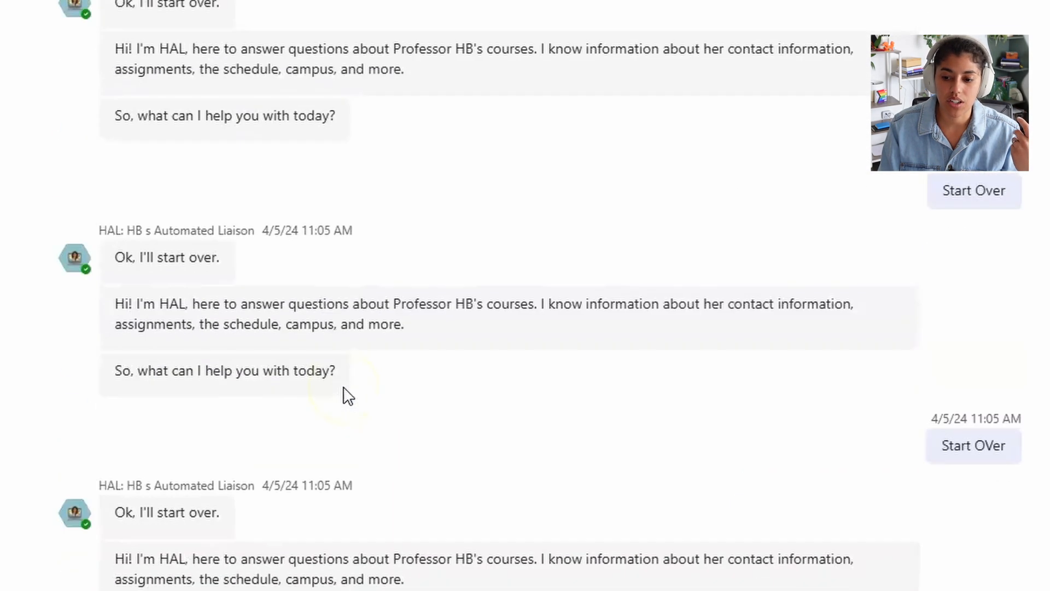
pyautogui.scroll(-20, 348, 393)
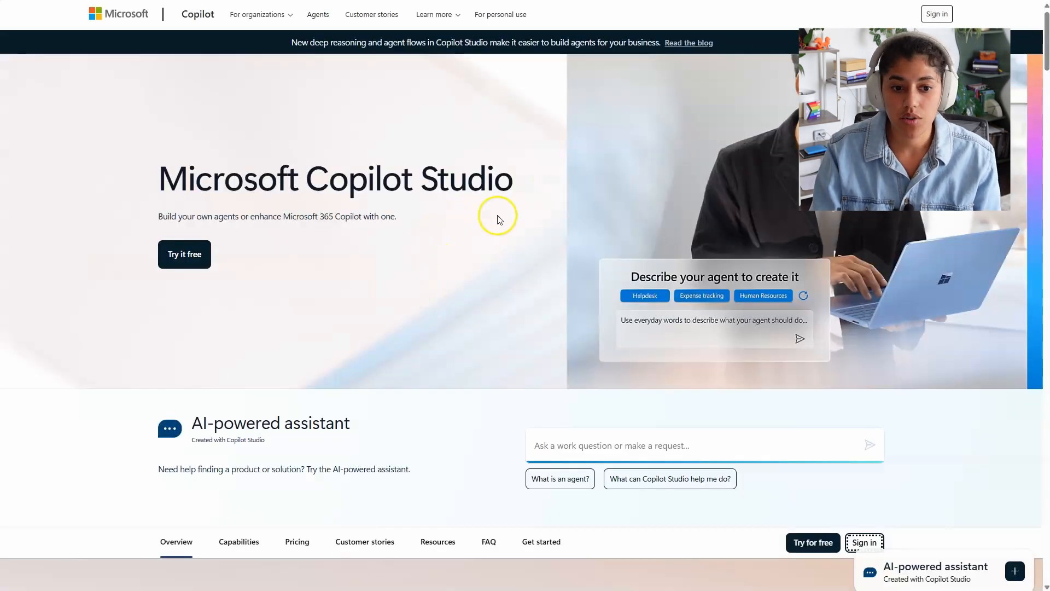
# Step: Browse the Copilot Studio product page's Capabilities section and Overview
pyautogui.scroll(-2, 335, 288)
pyautogui.scroll(-4, 486, 352)
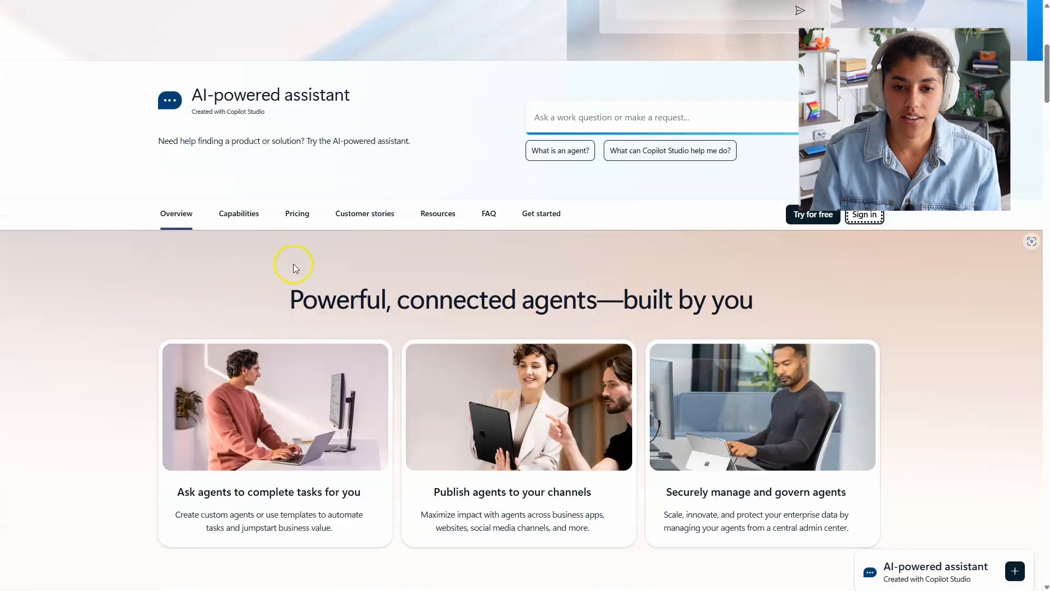
pyautogui.click(239, 214)
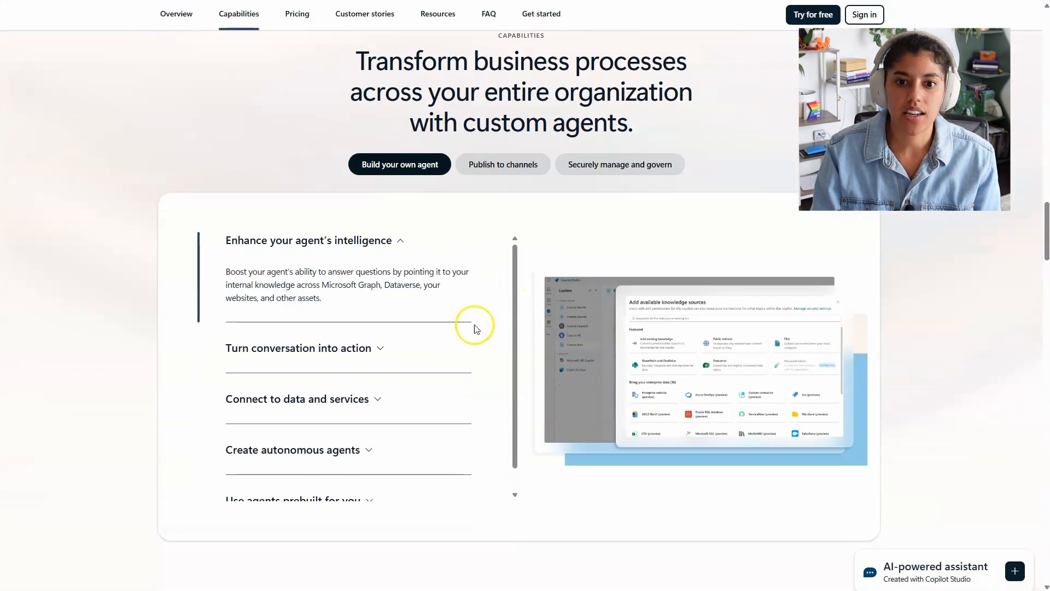
pyautogui.scroll(15, 471, 331)
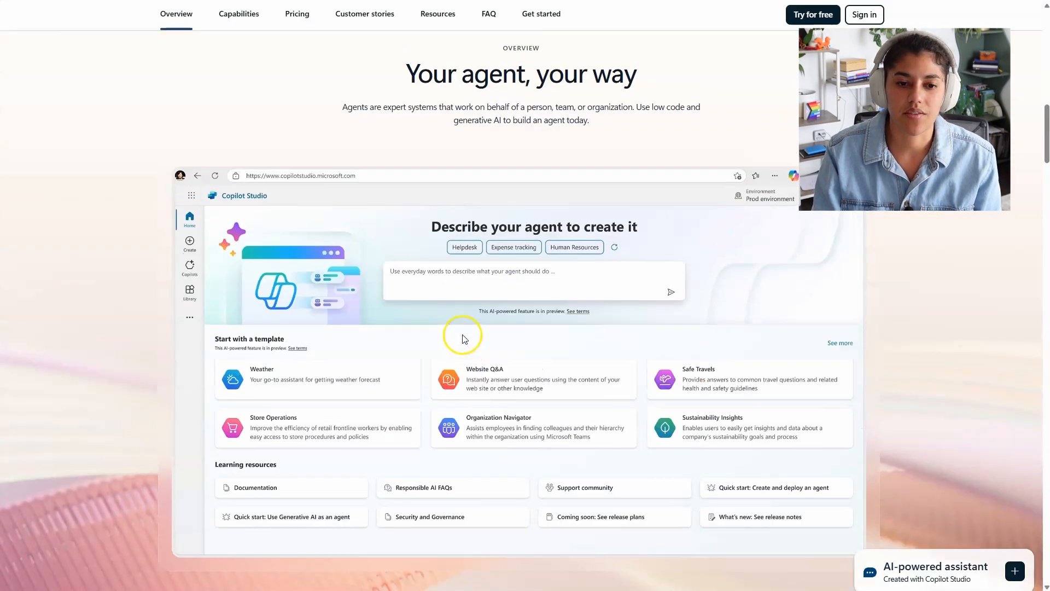
pyautogui.scroll(3, 462, 336)
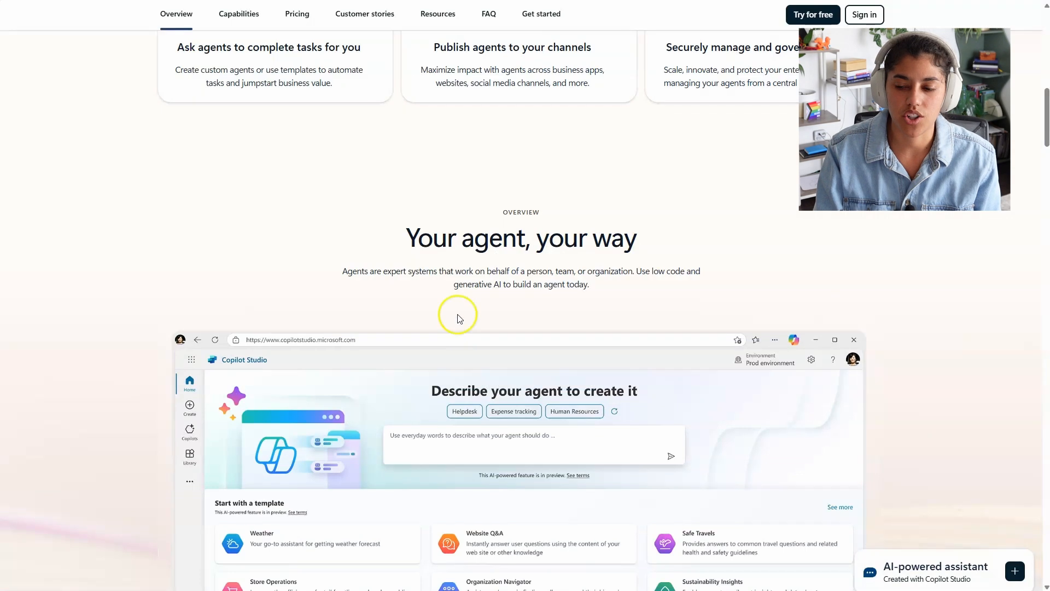
pyautogui.scroll(7, 459, 319)
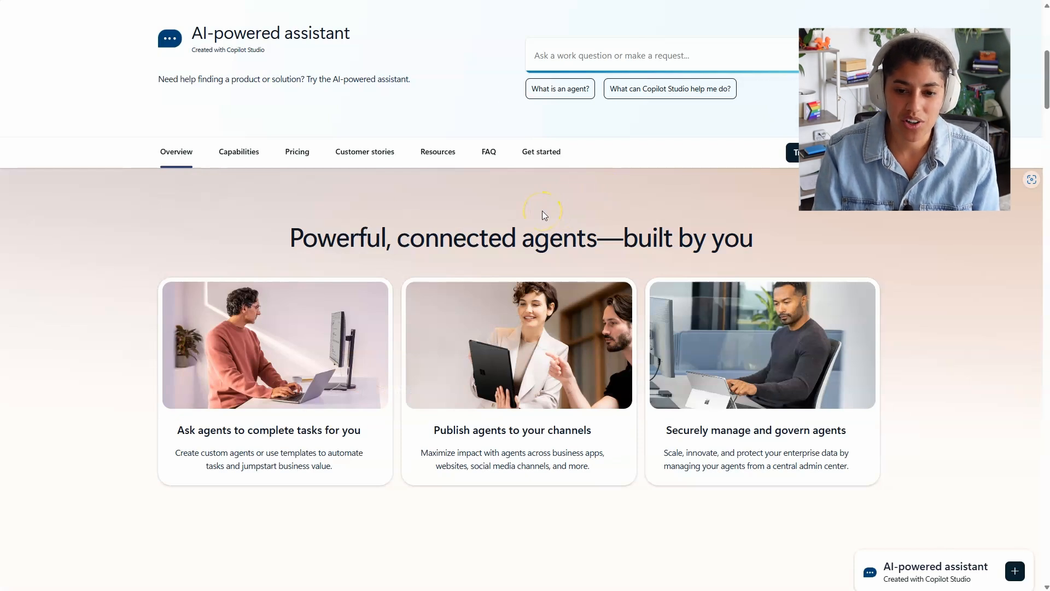
pyautogui.scroll(-3, 505, 287)
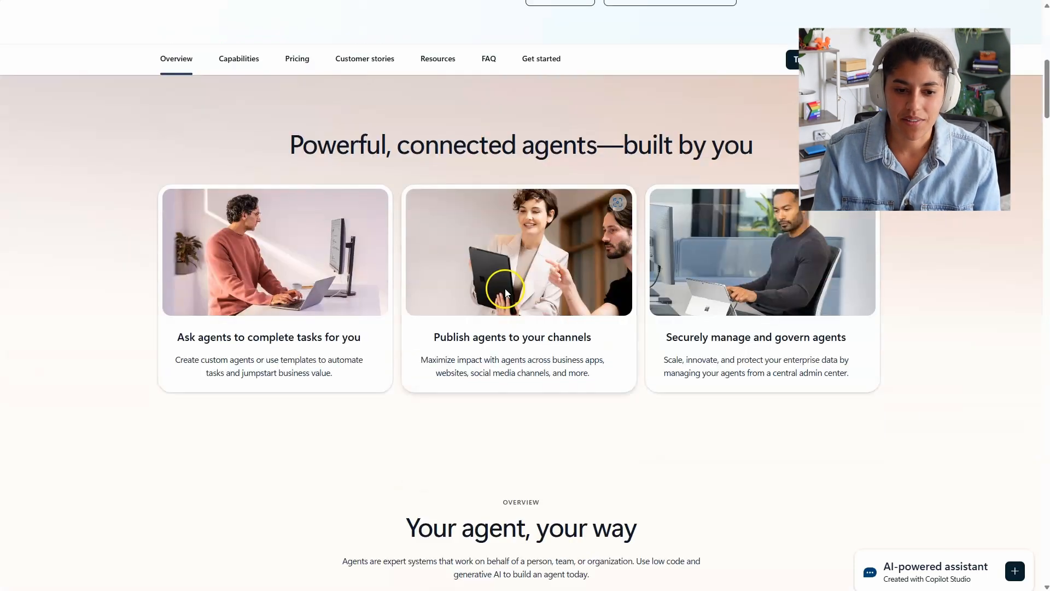
pyautogui.scroll(-4, 692, 276)
pyautogui.scroll(-4, 688, 279)
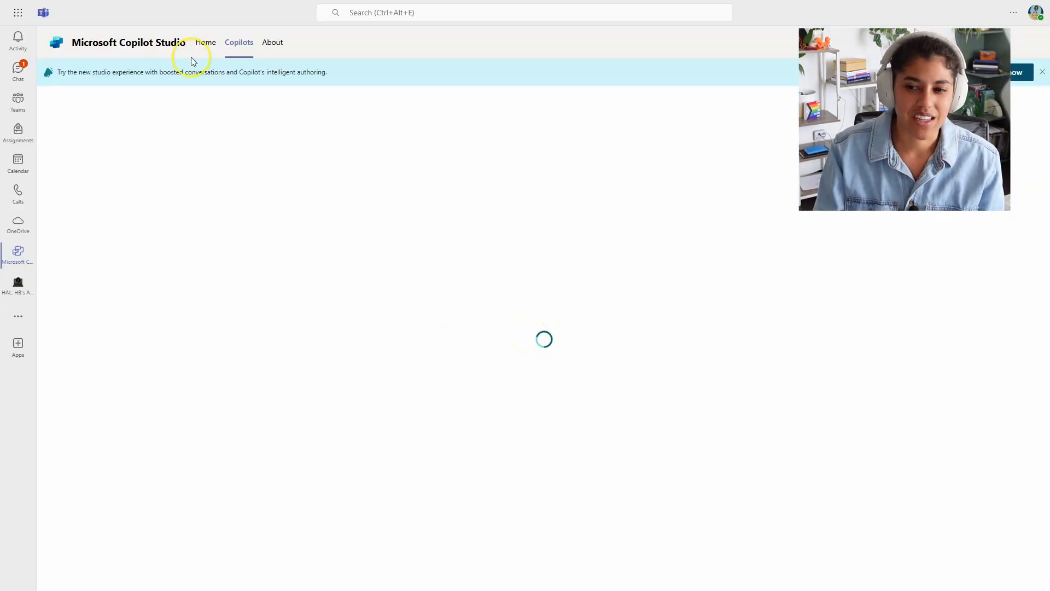
# Step: Go from Home to Copilots to show Agent 1's 12 topics
pyautogui.click(203, 42)
pyautogui.click(239, 43)
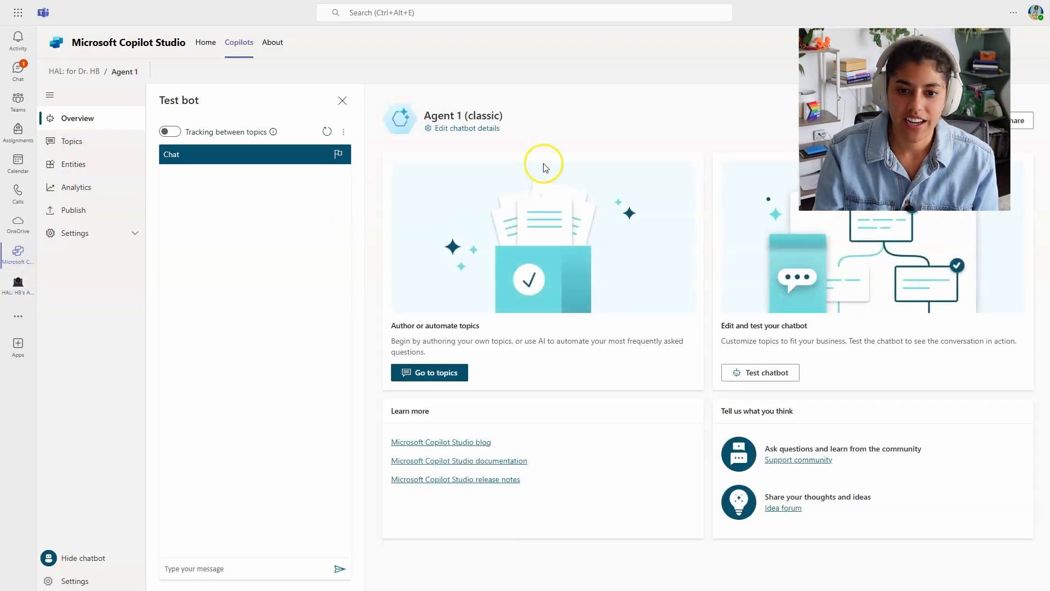
pyautogui.click(76, 141)
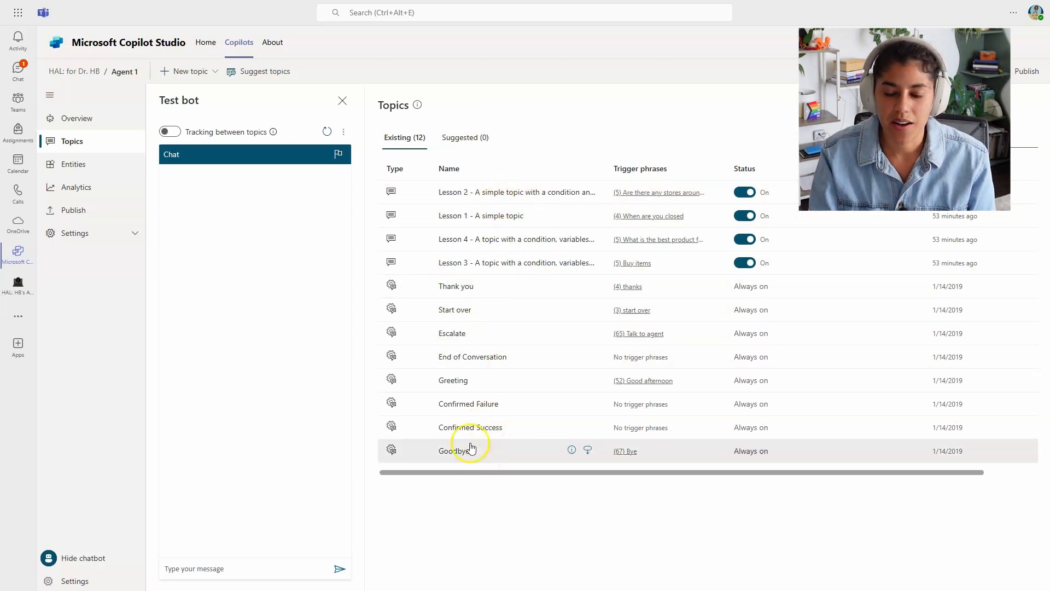
# Step: Open Lesson 1 - A simple topic and inspect its trigger phrases and store-hours messages
pyautogui.click(487, 216)
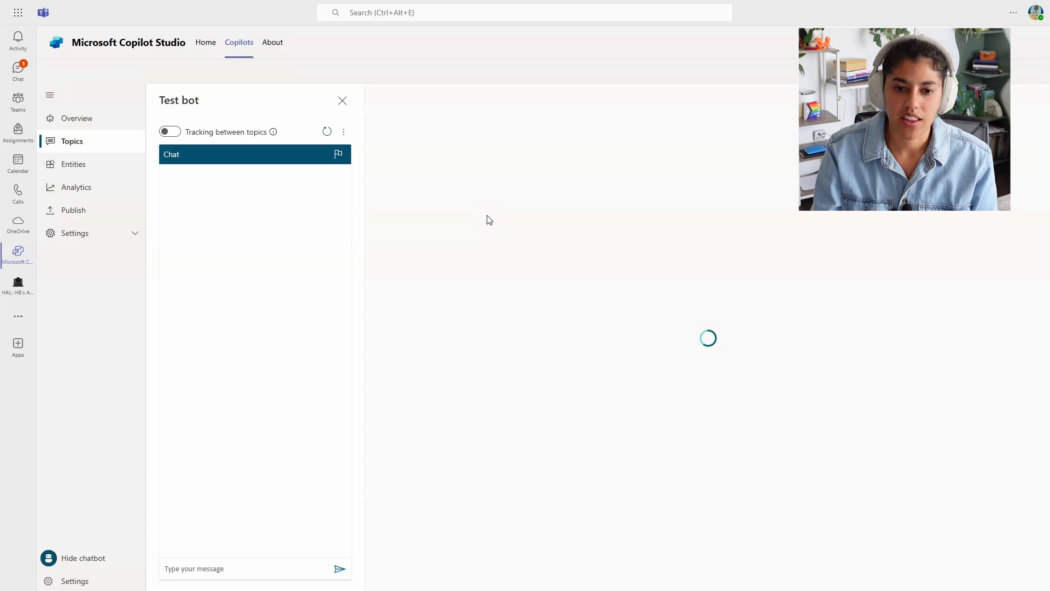
pyautogui.click(343, 101)
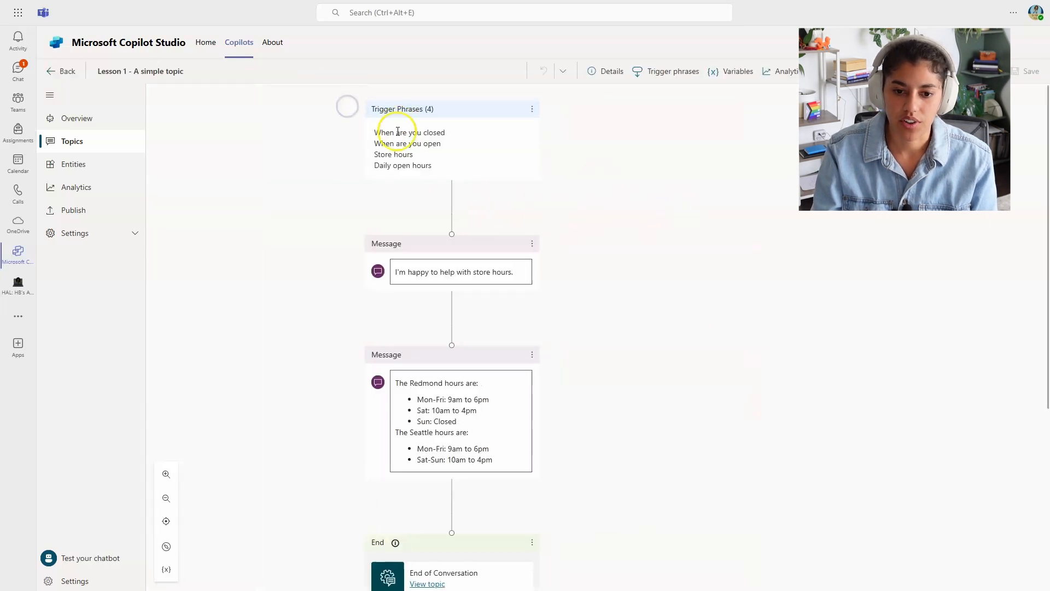
pyautogui.click(421, 132)
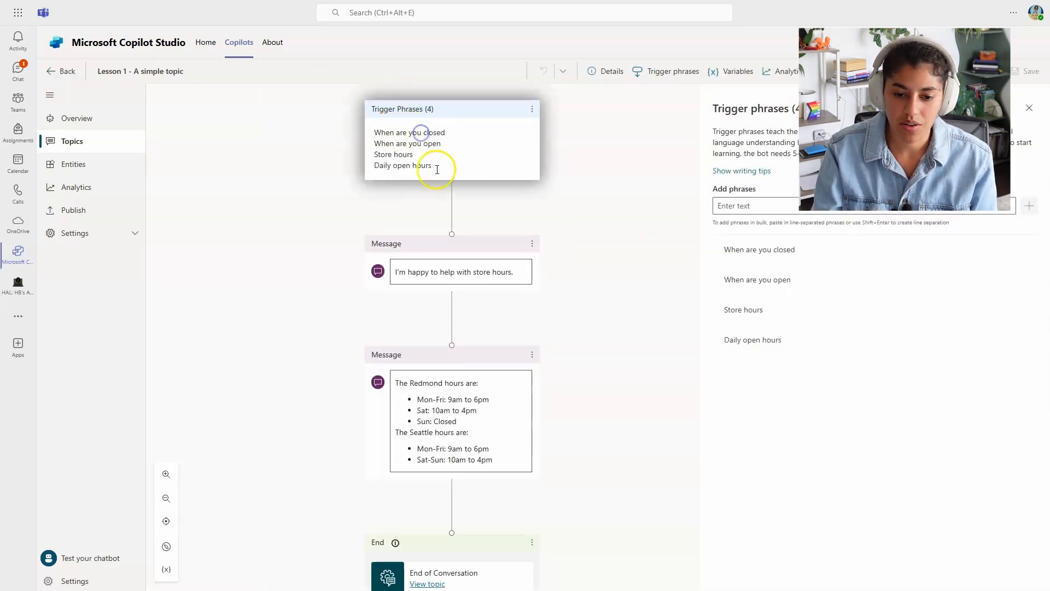
pyautogui.click(416, 270)
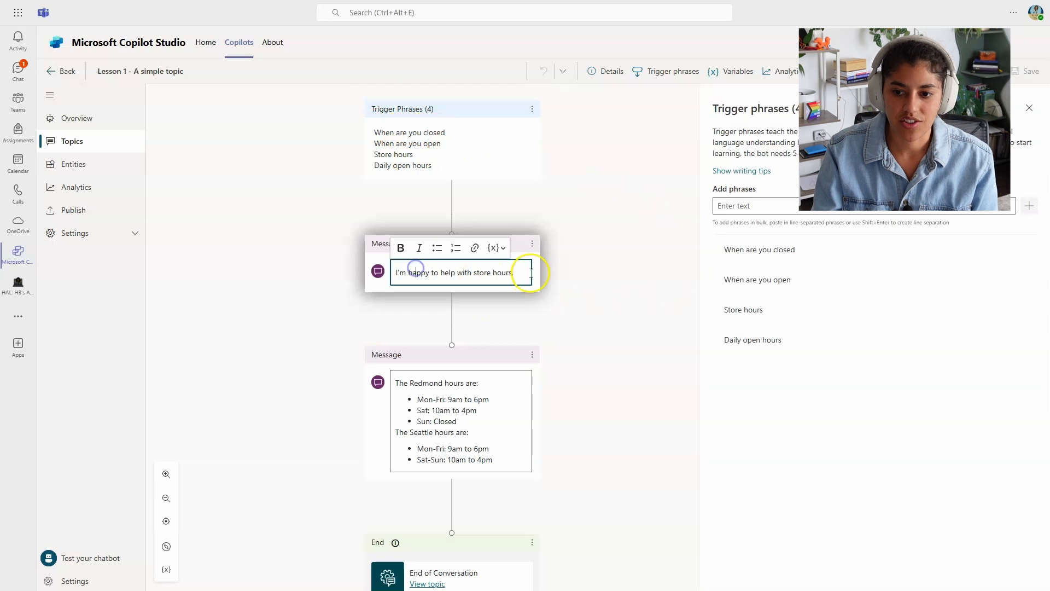
pyautogui.scroll(-4, 557, 302)
pyautogui.click(411, 168)
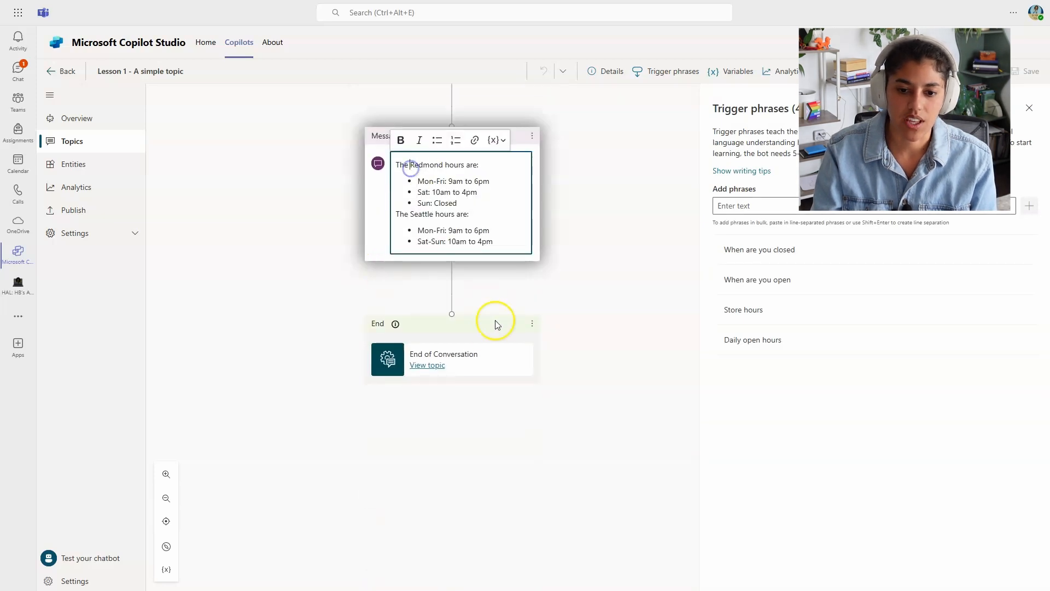
pyautogui.scroll(1, 582, 410)
pyautogui.click(615, 370)
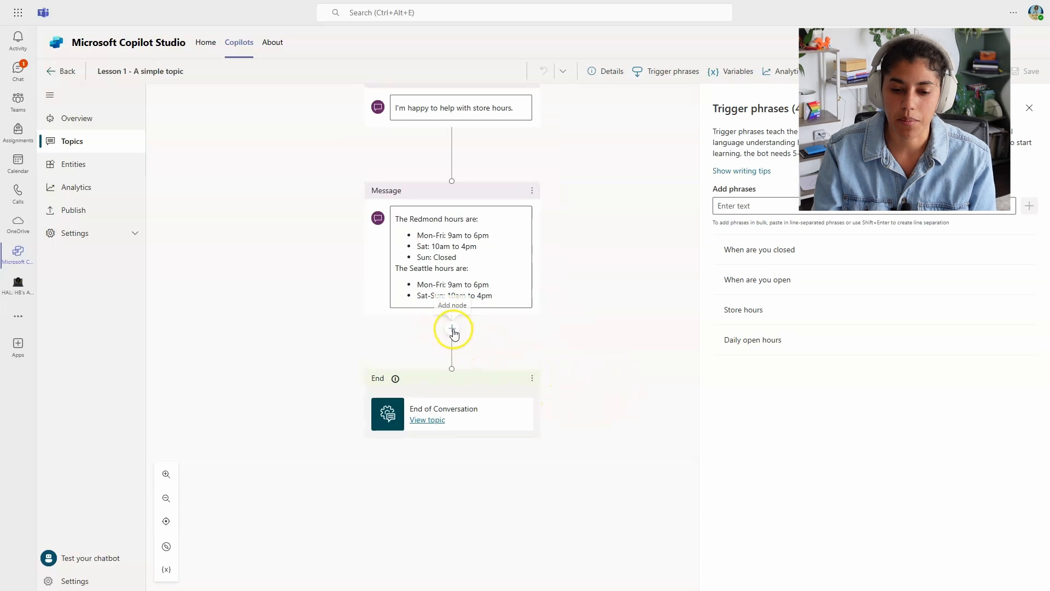
# Step: Preview the available node types without adding one, then start a test chat
pyautogui.click(453, 331)
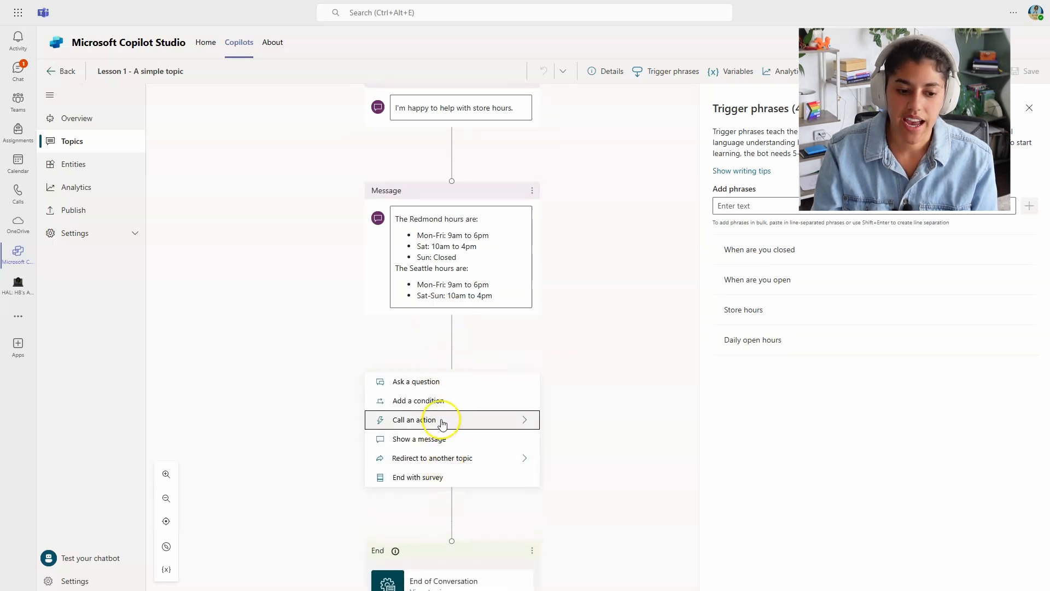
pyautogui.click(582, 407)
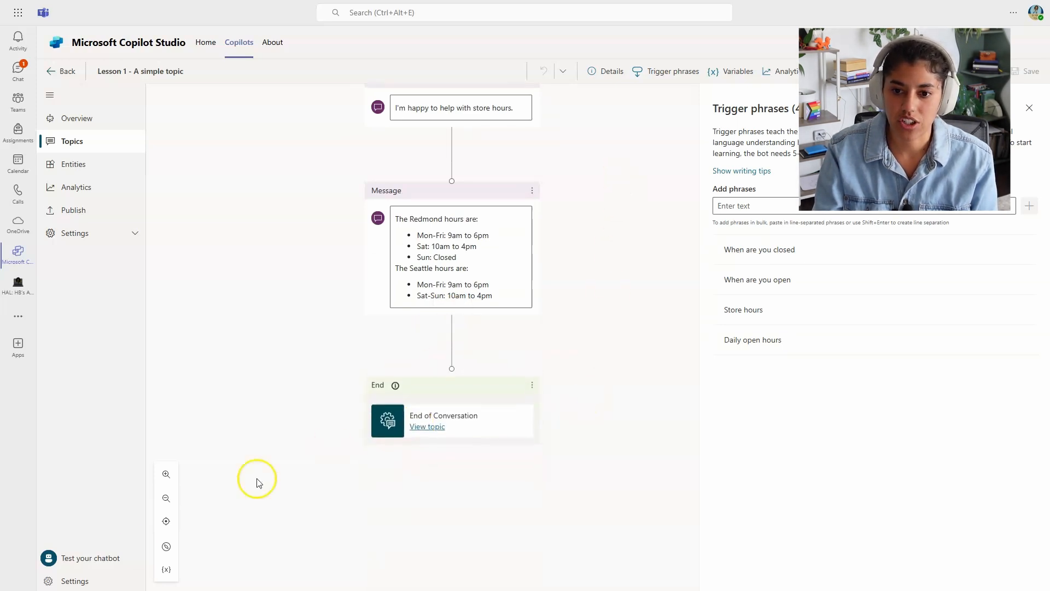
pyautogui.click(77, 558)
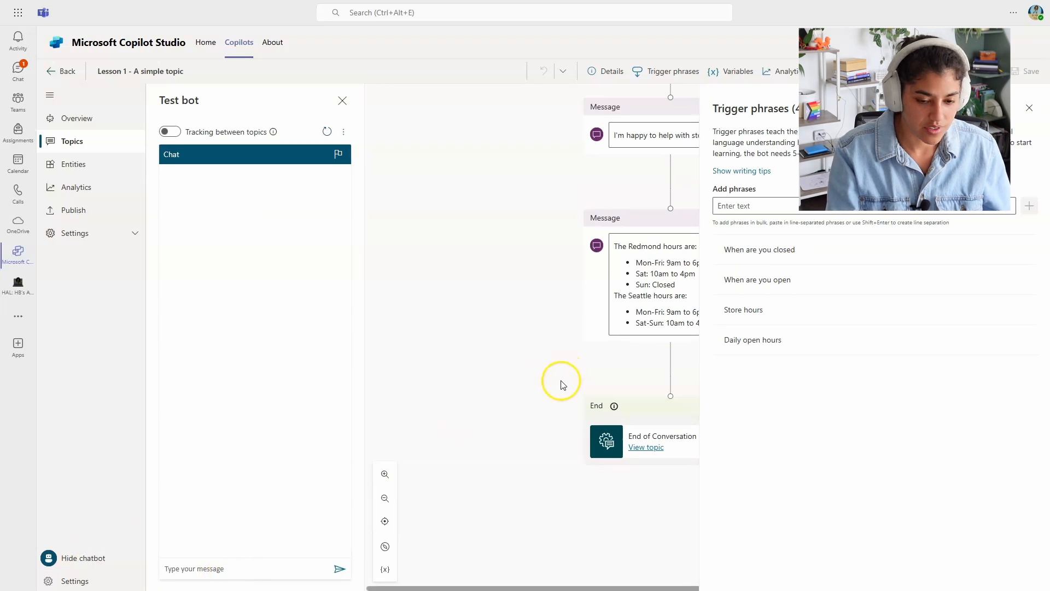